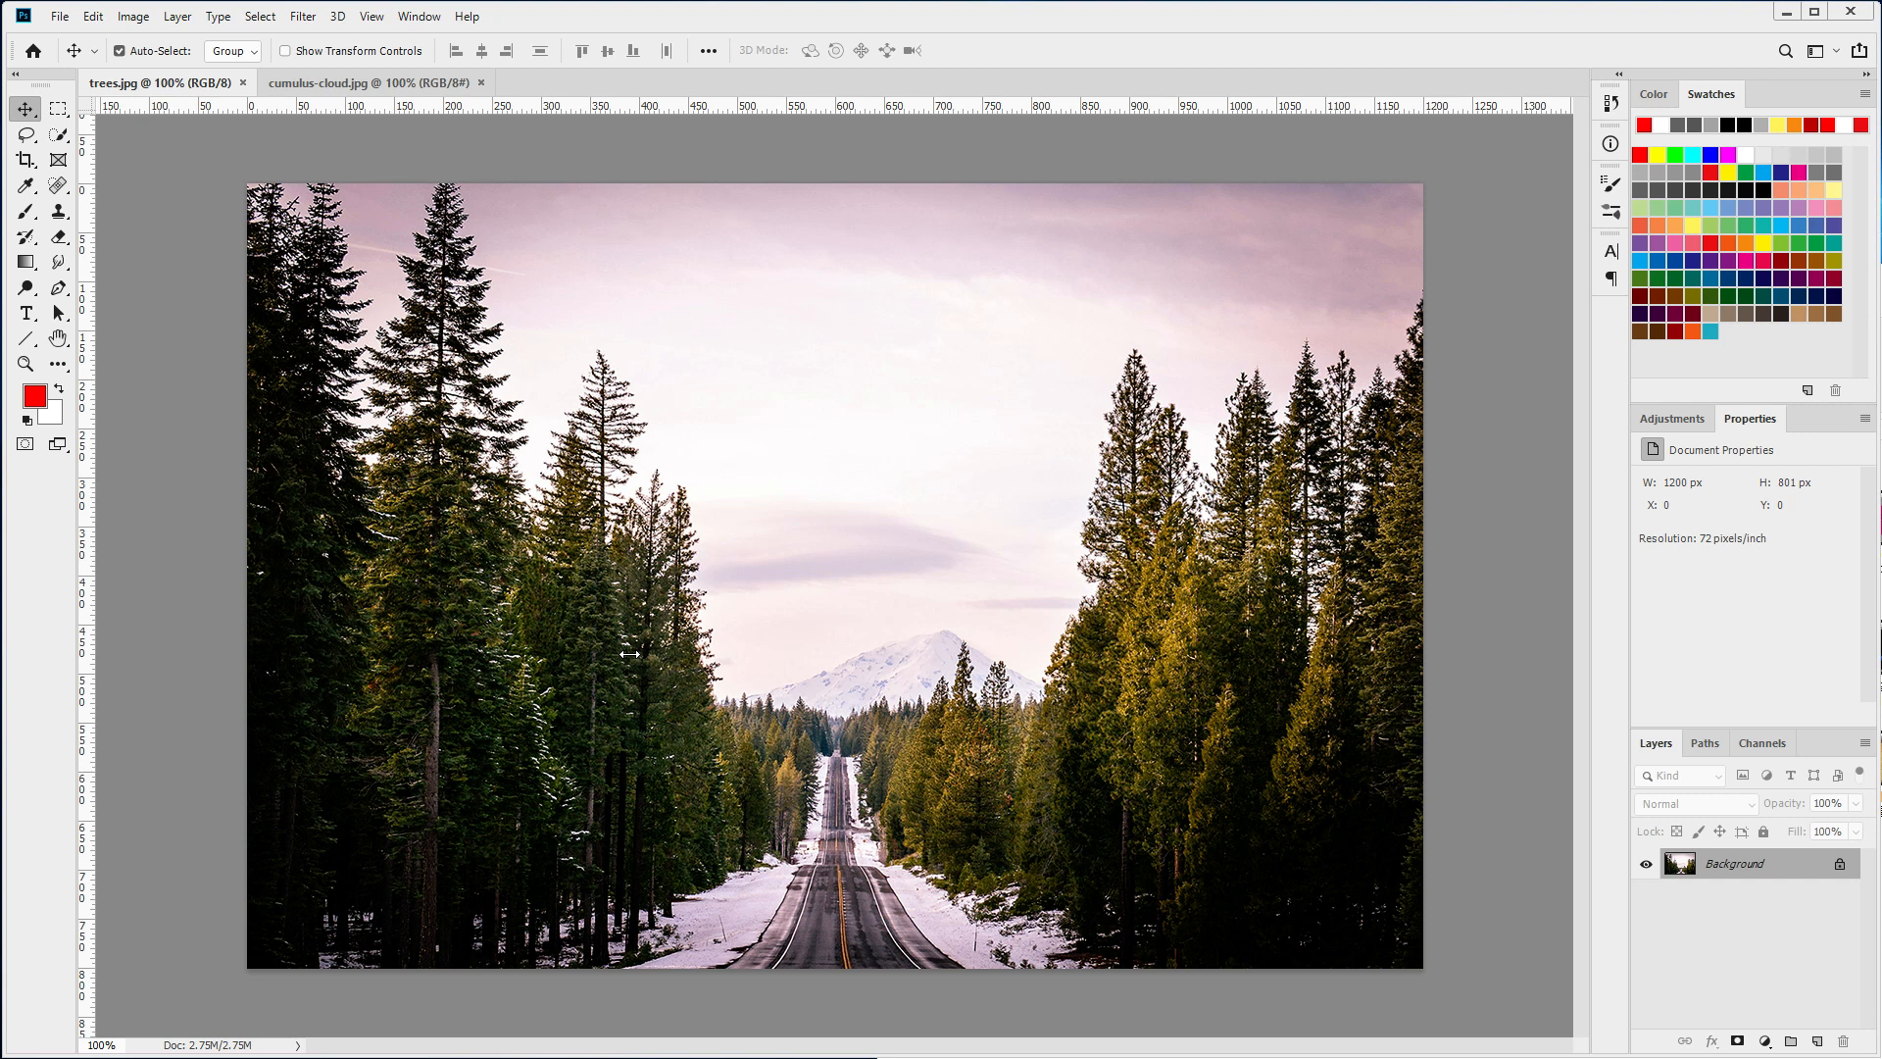
# - Activate the Quick Selection tool and view the Red, Green and Blue channels of trees.jpg one at a time
pyautogui.click(60, 137)
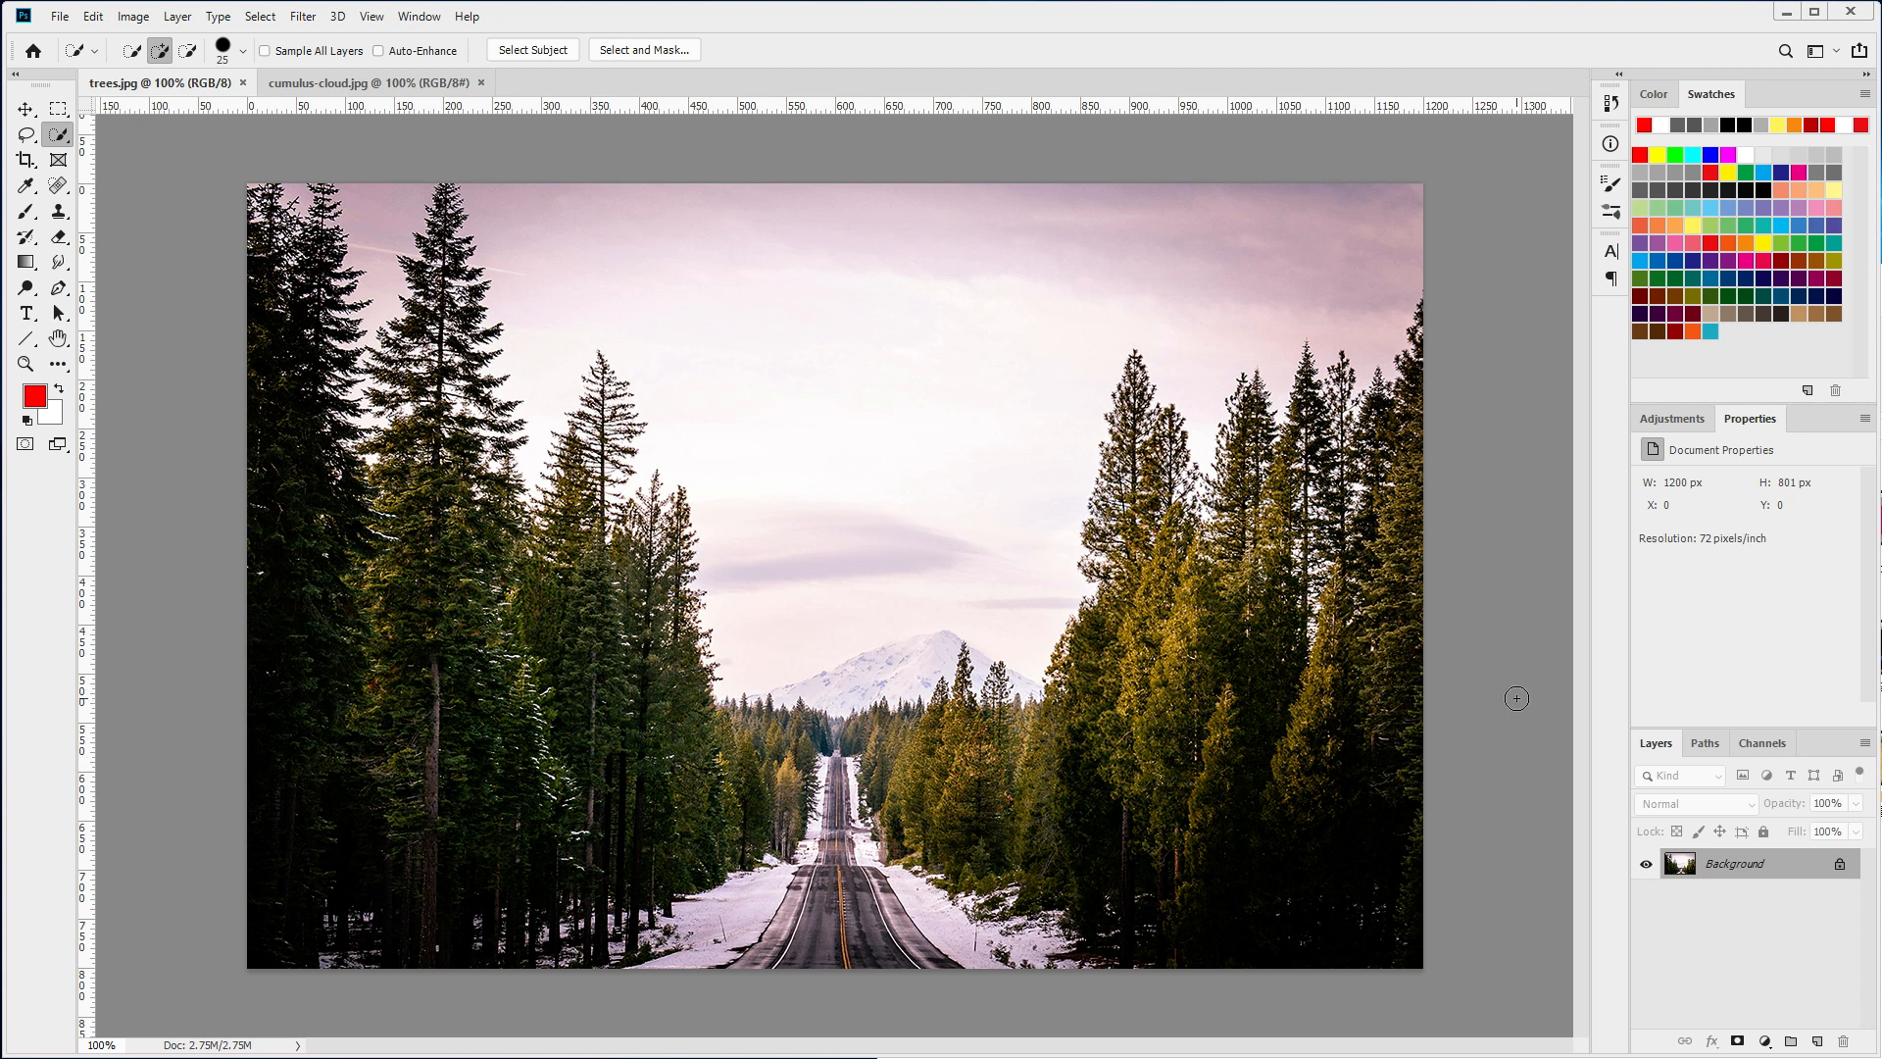
pyautogui.click(1751, 747)
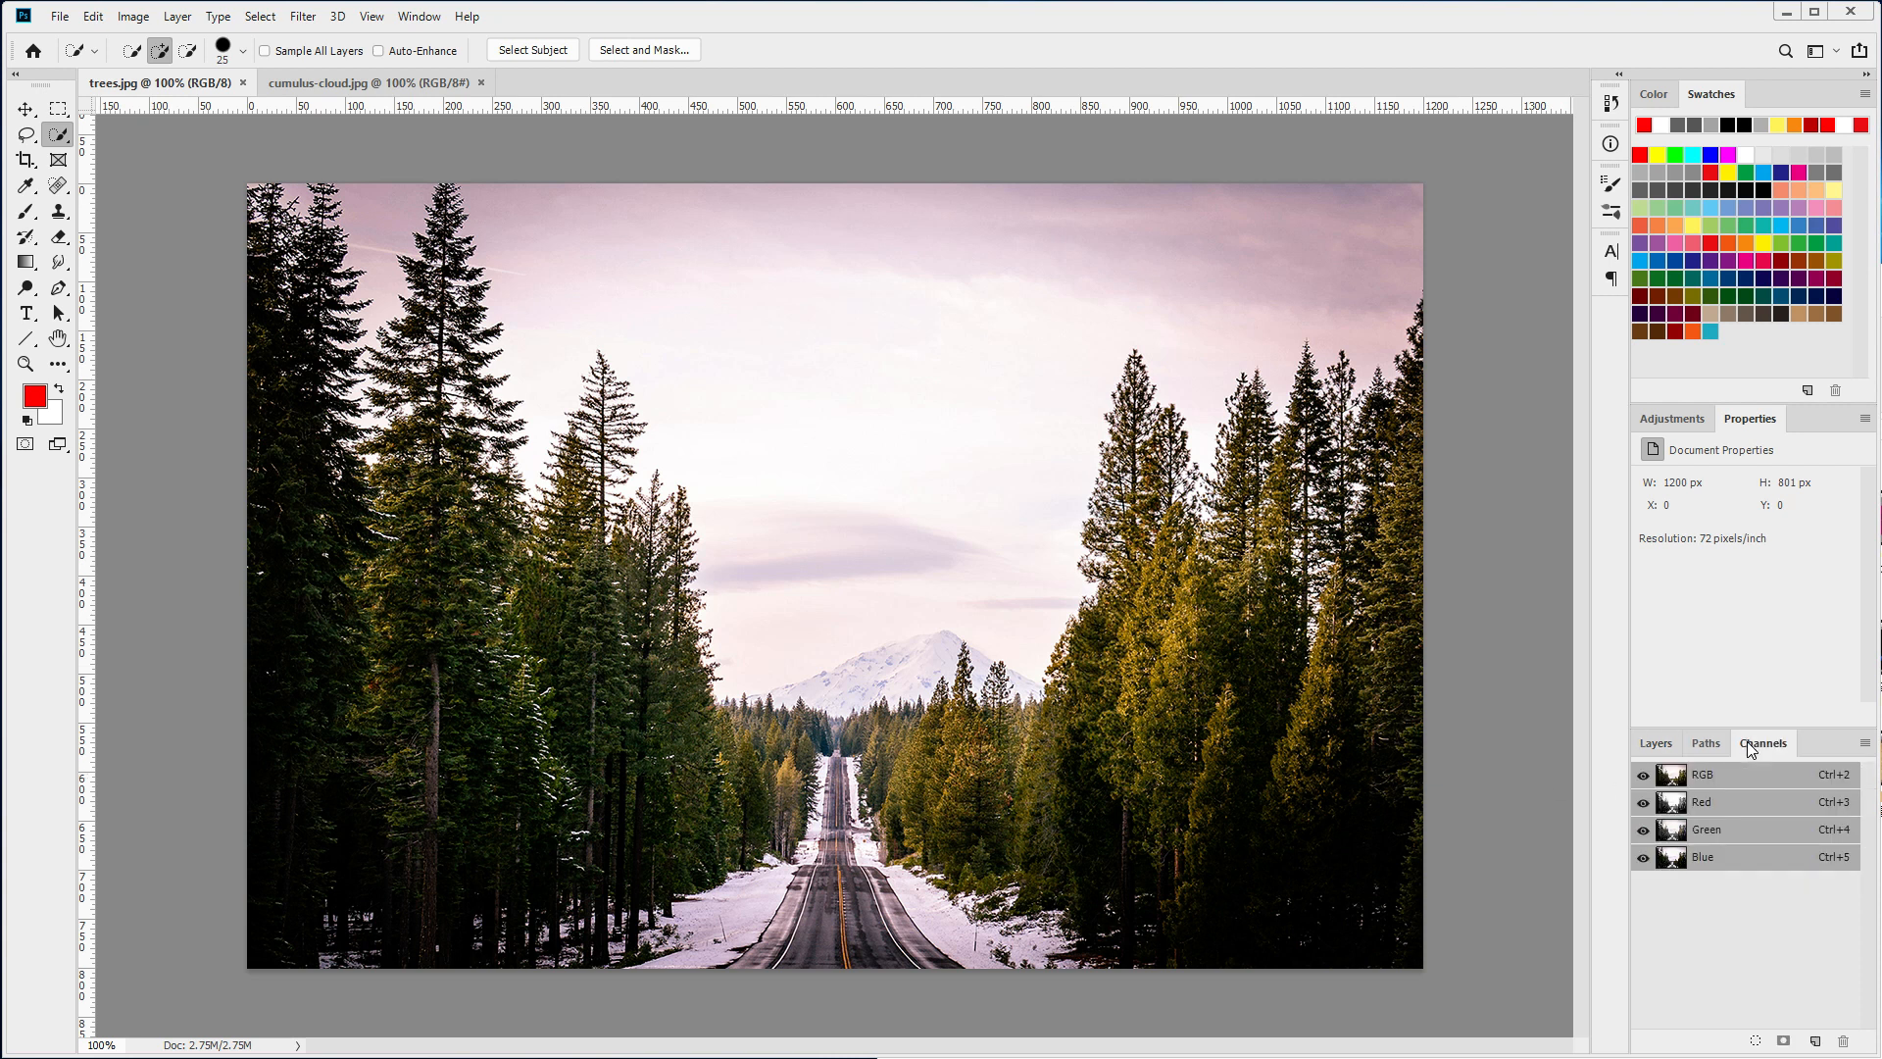
pyautogui.click(1720, 804)
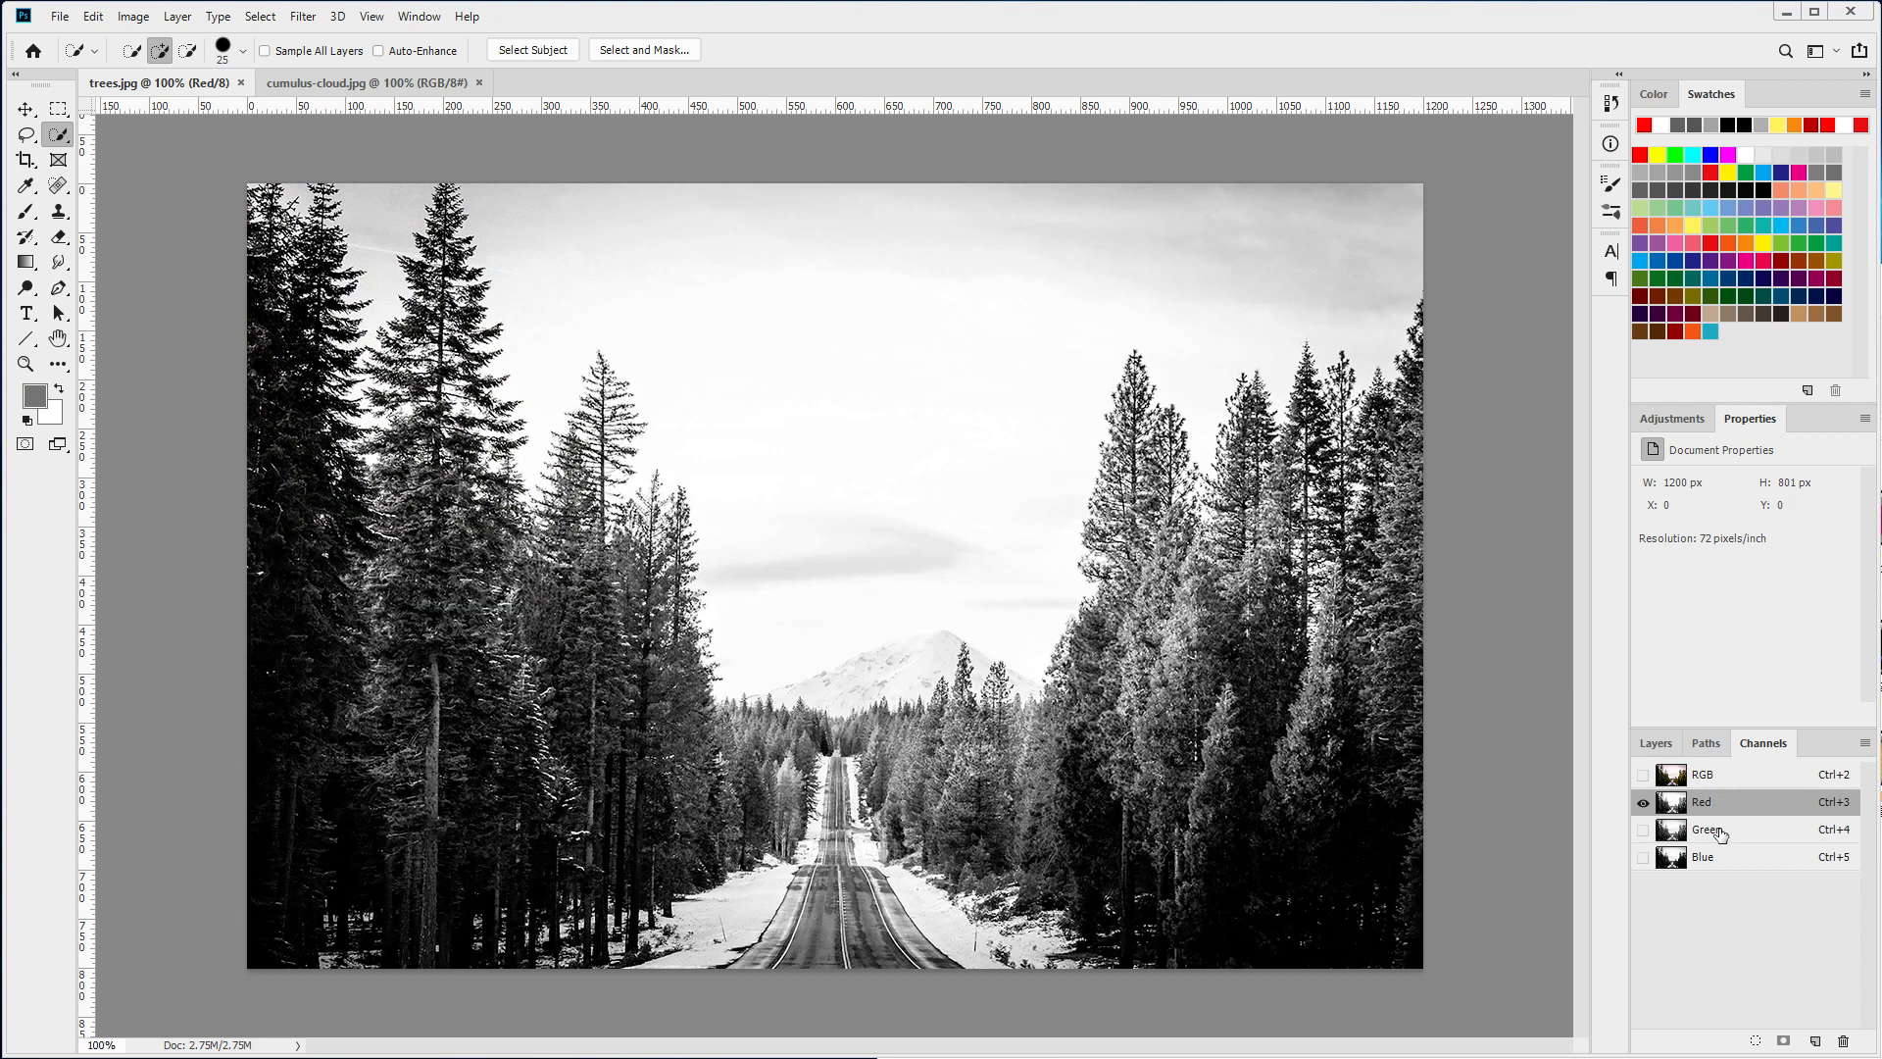
pyautogui.click(1721, 831)
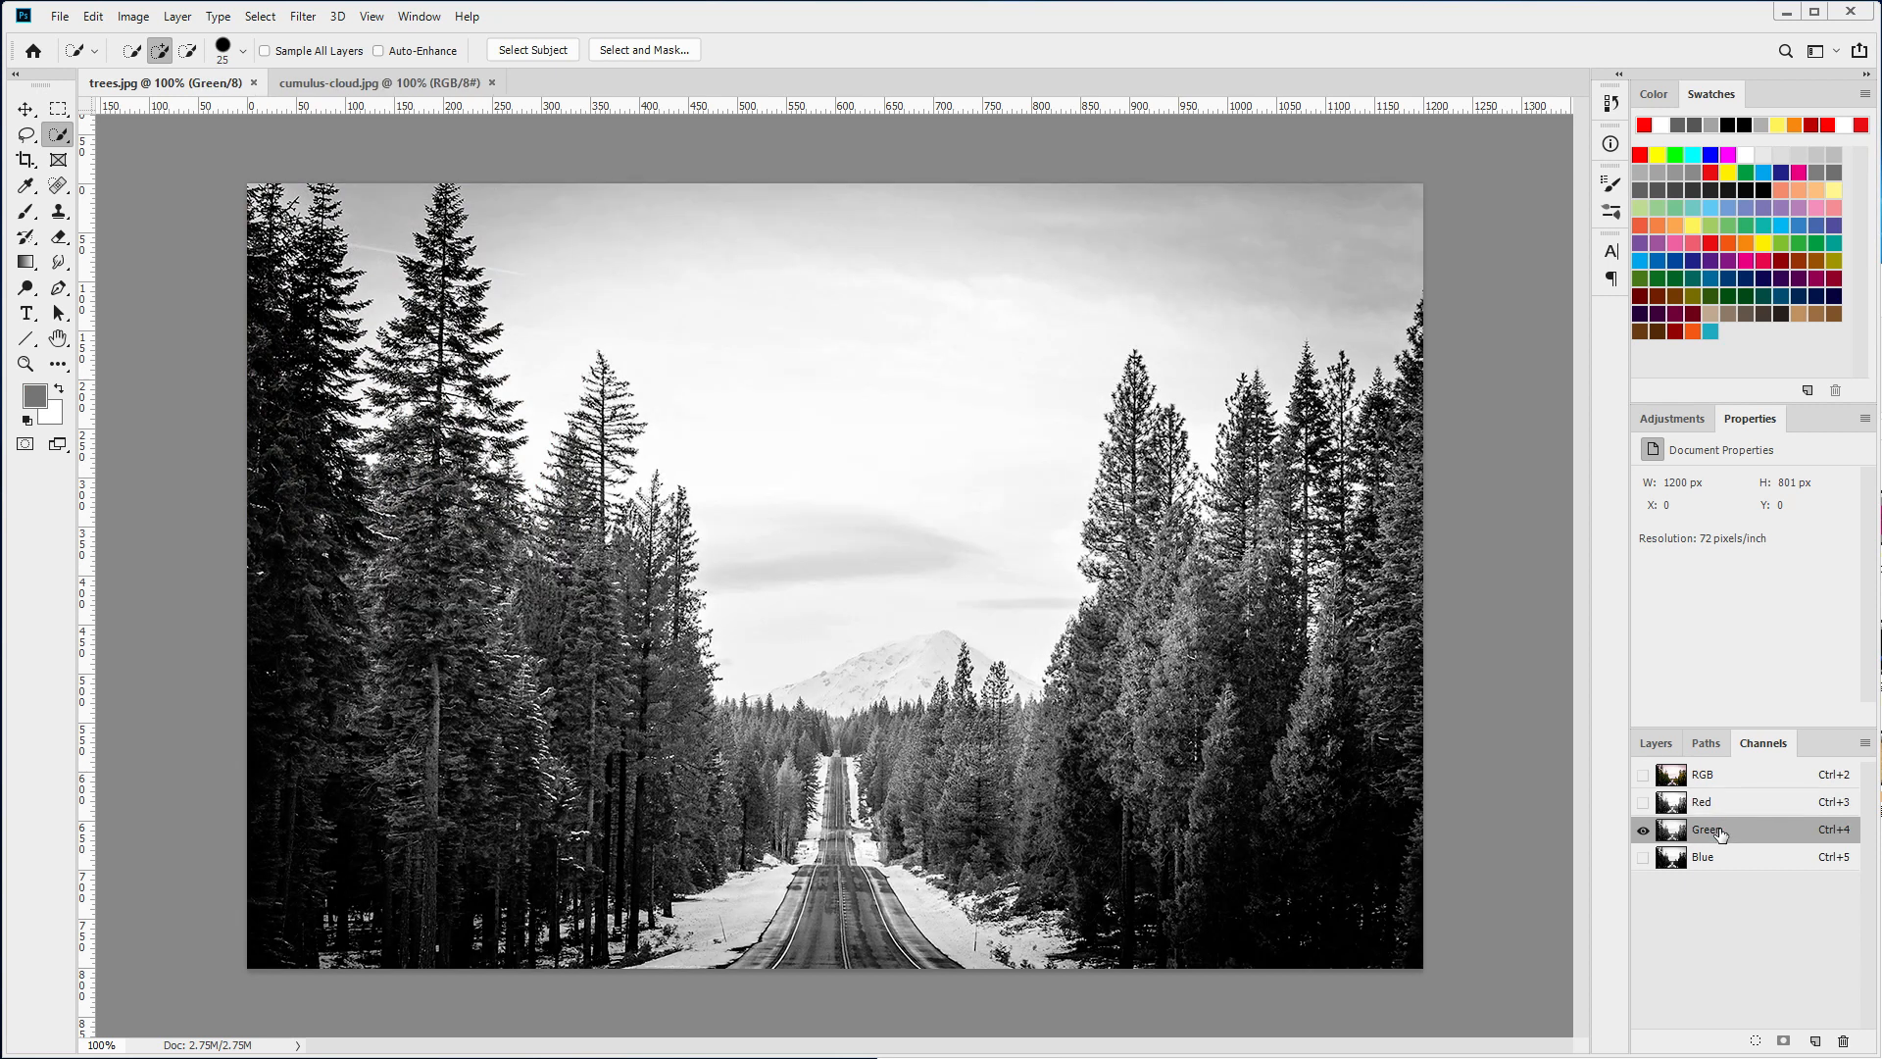
pyautogui.click(1720, 861)
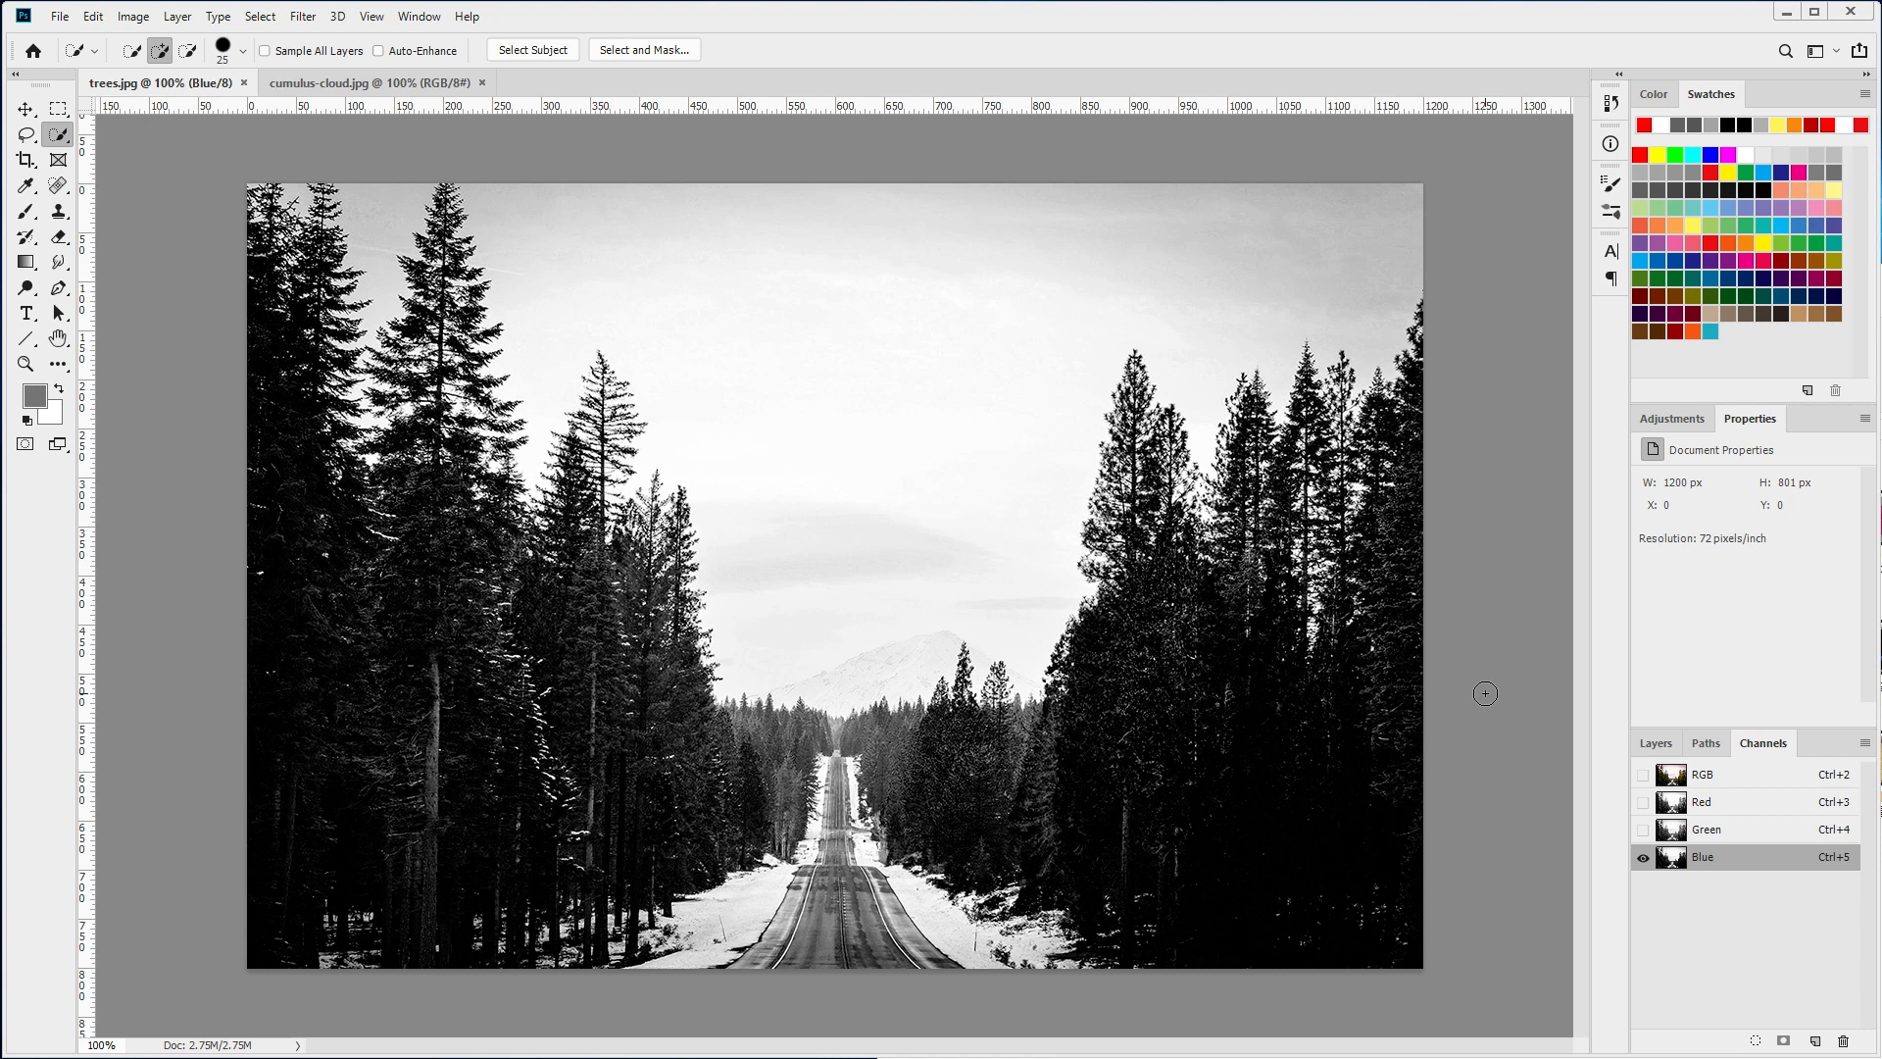
# - Compare the Red, Green and Blue channels of cumulus-cloud.jpg, and restore its RGB composite and layer list
pyautogui.click(363, 84)
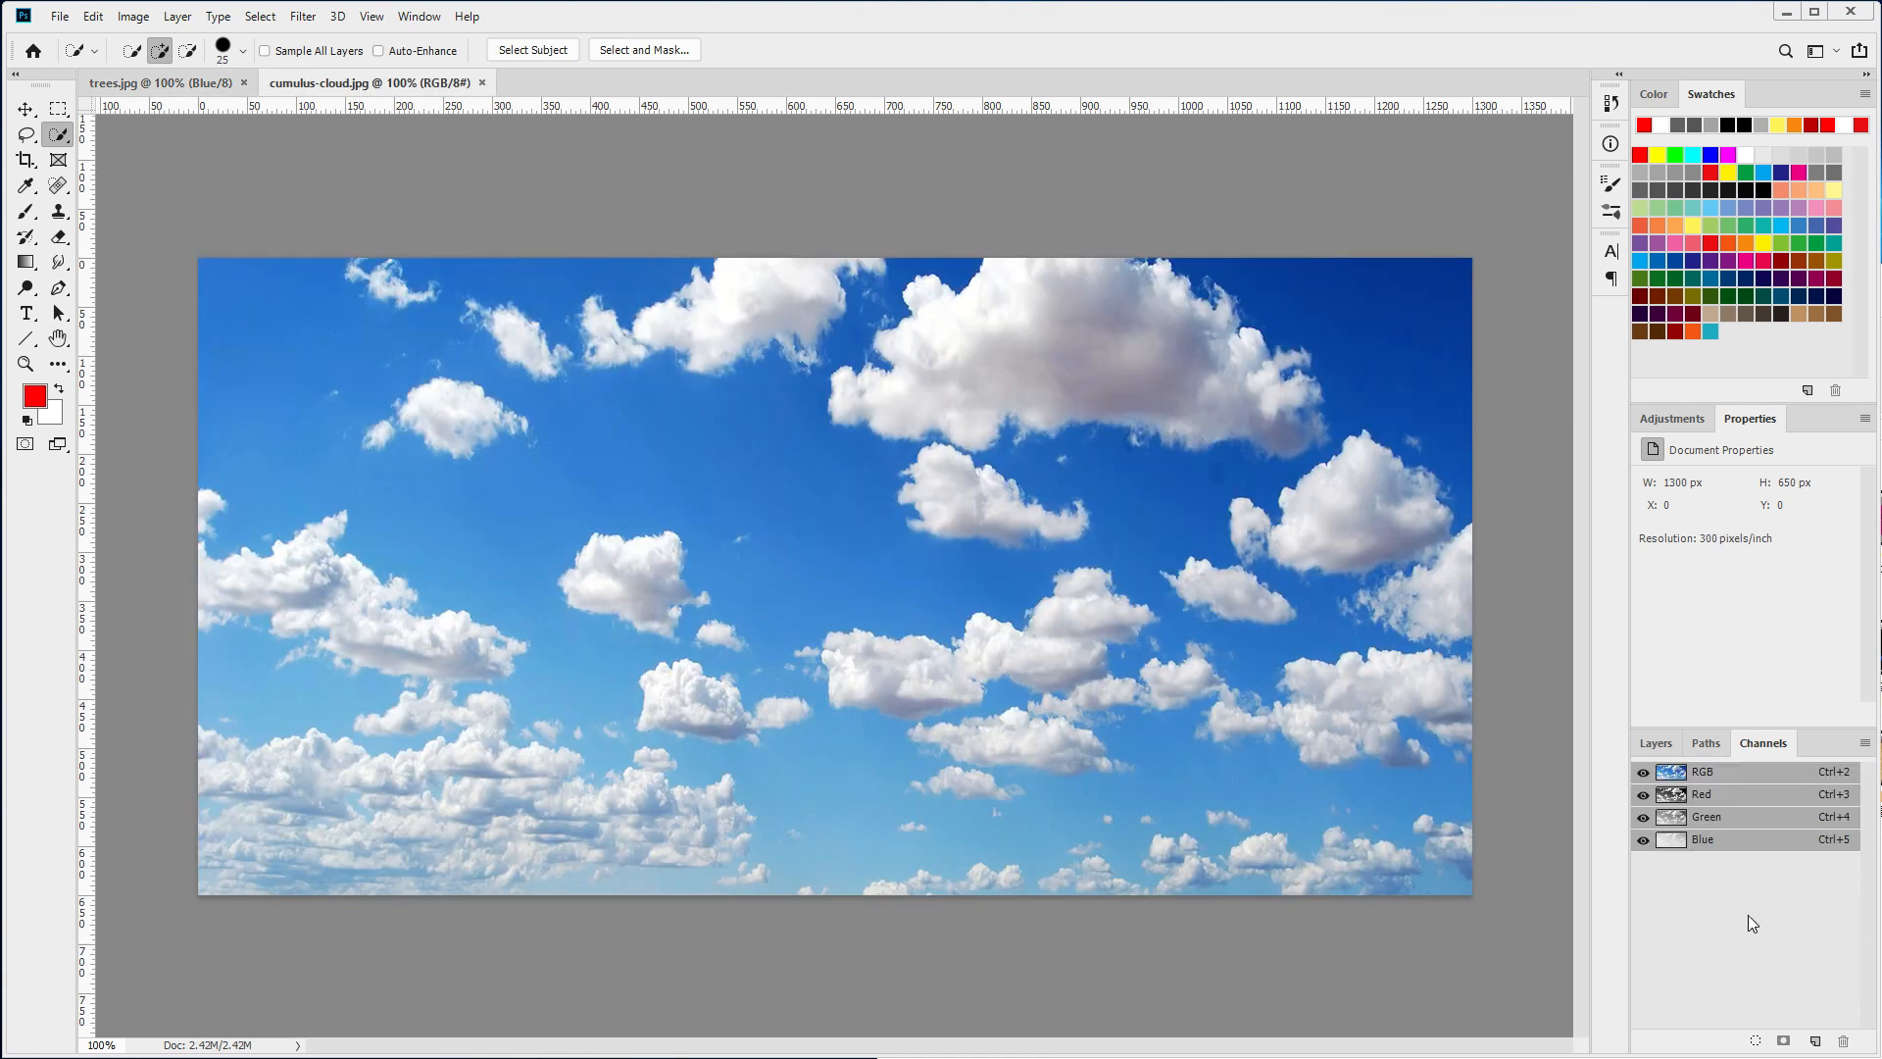
pyautogui.click(1663, 798)
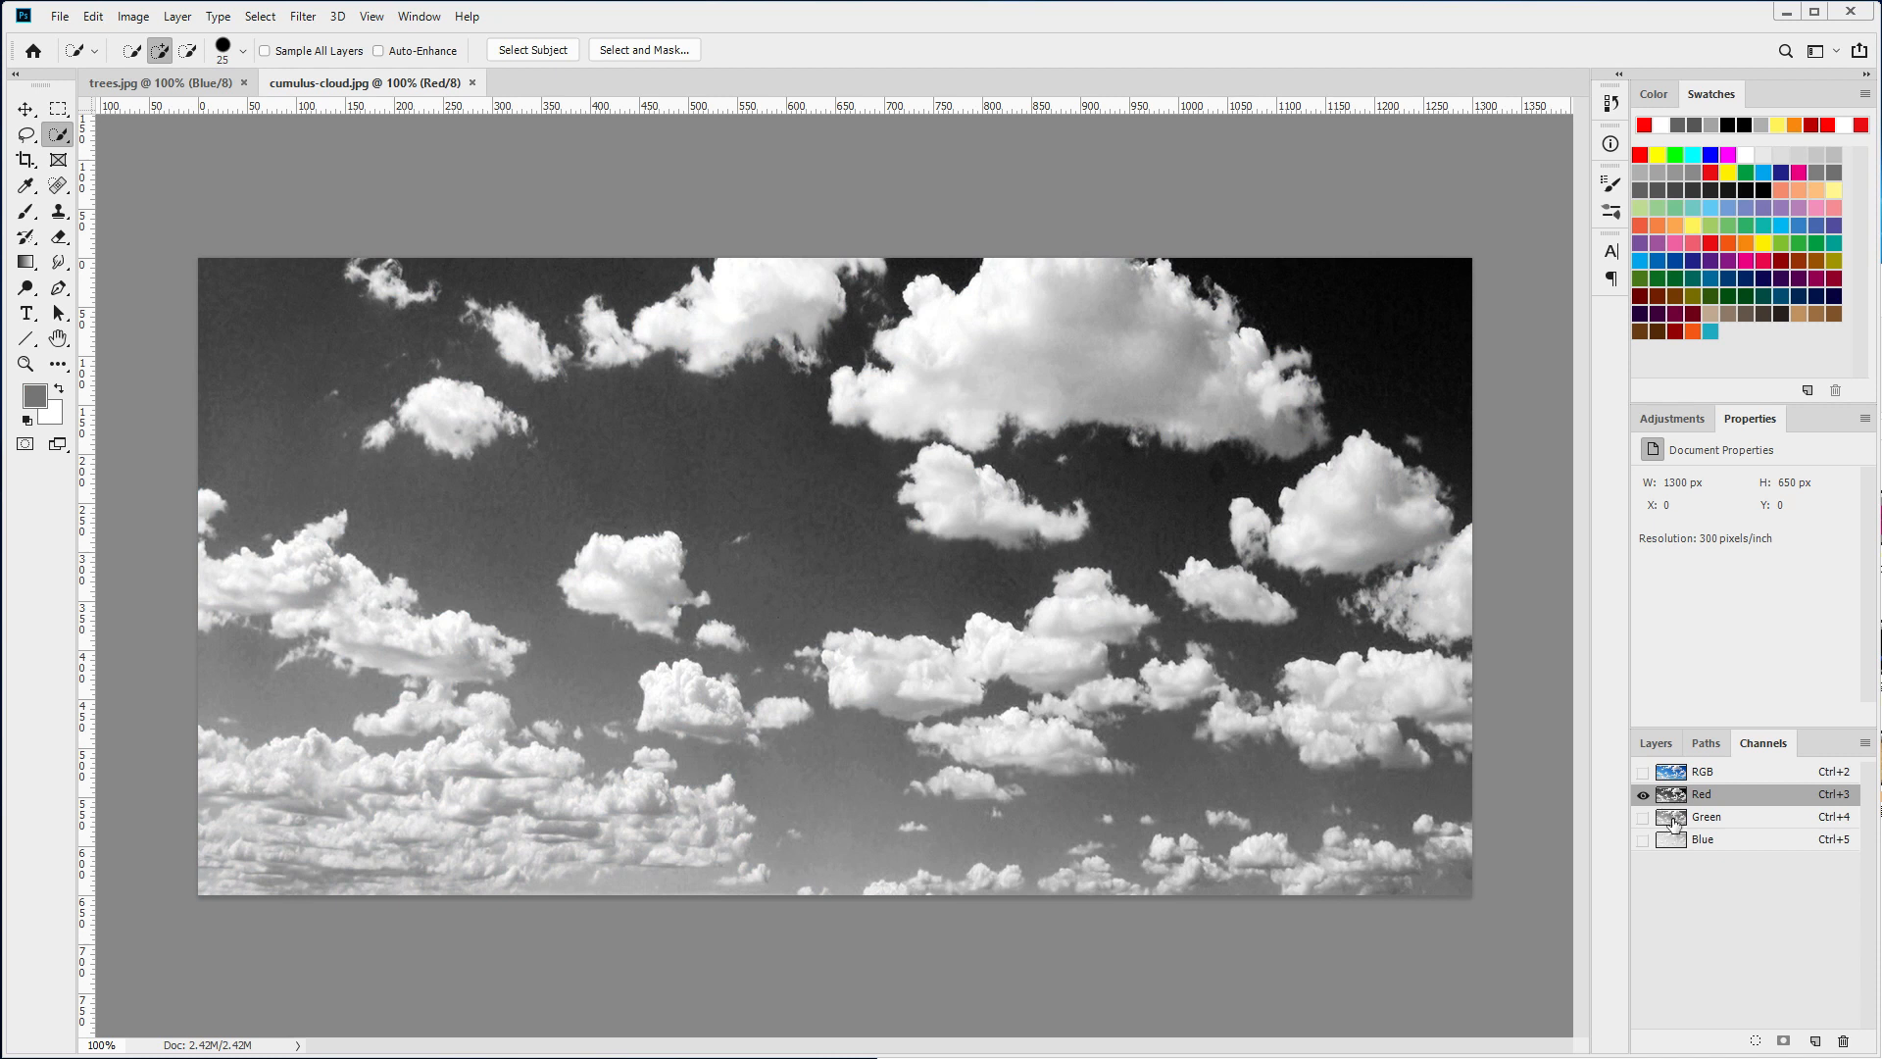
pyautogui.click(1672, 824)
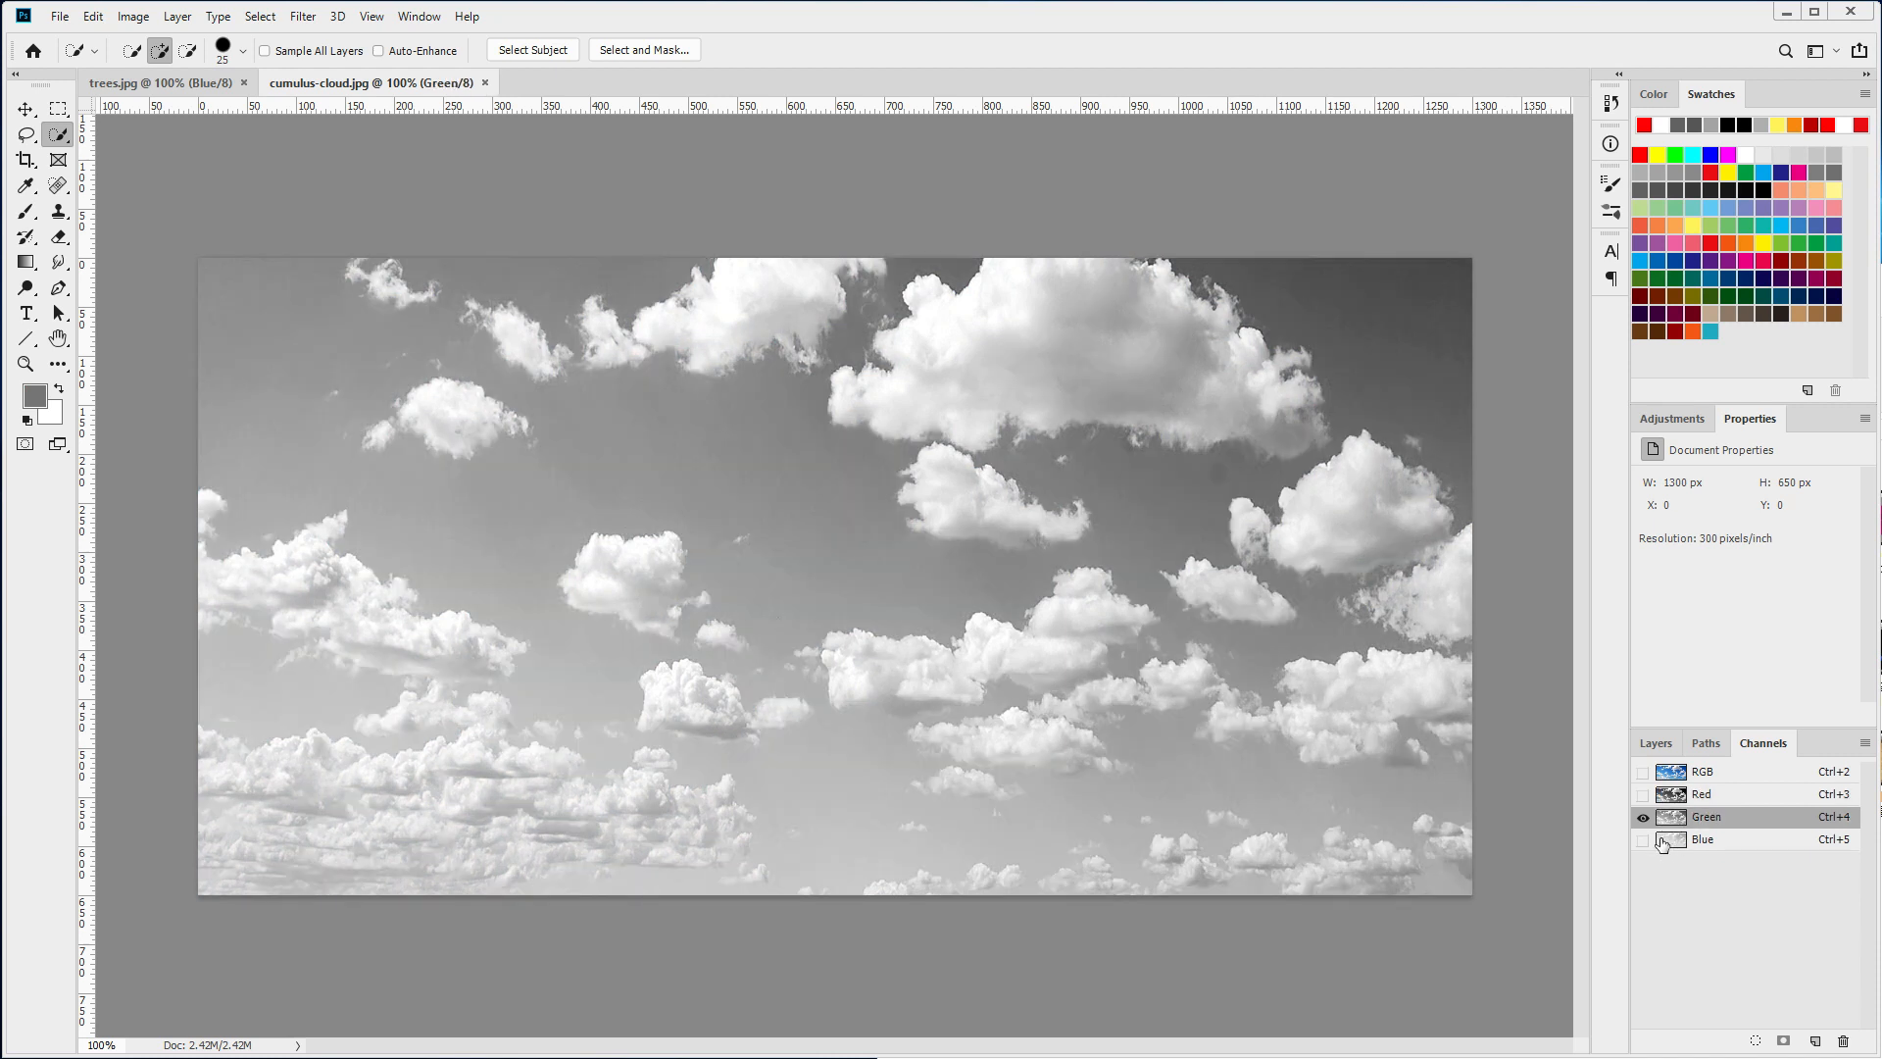
pyautogui.click(1661, 843)
pyautogui.click(1672, 821)
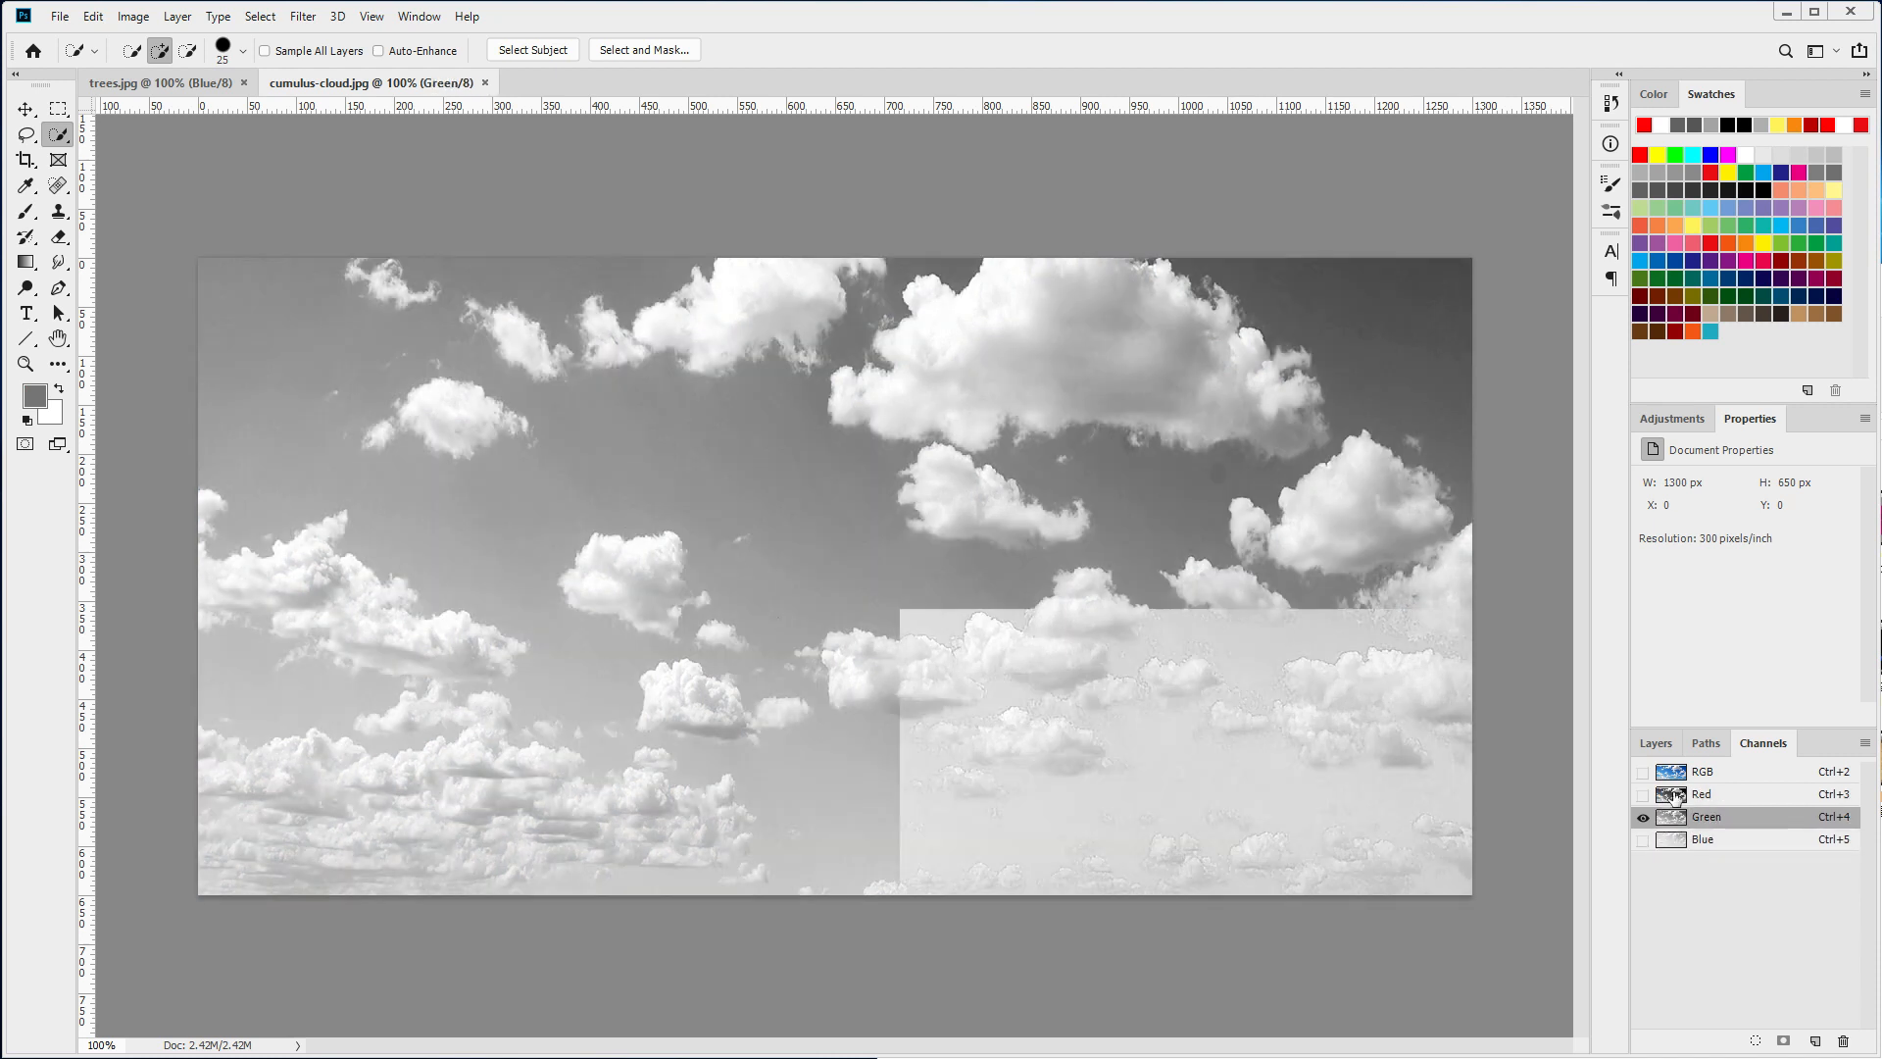
pyautogui.click(1675, 796)
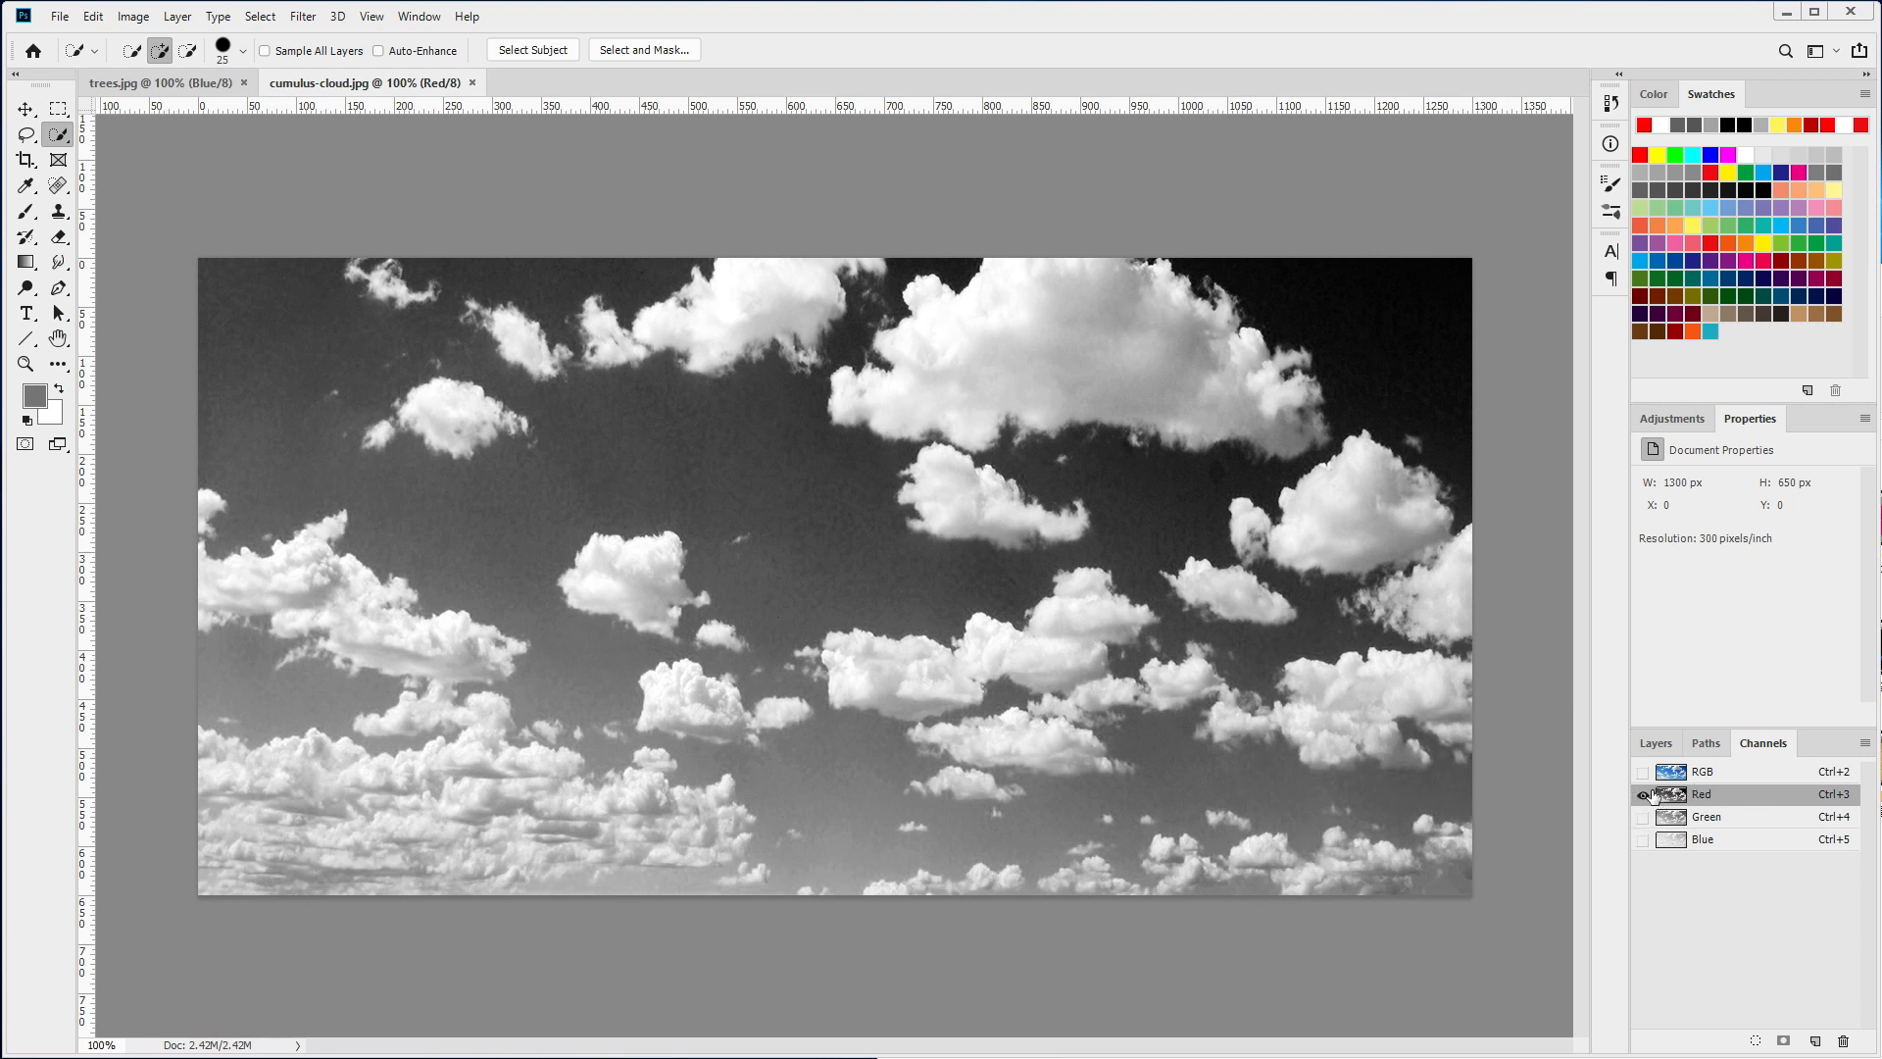
pyautogui.click(1644, 774)
pyautogui.click(1711, 772)
pyautogui.click(1656, 743)
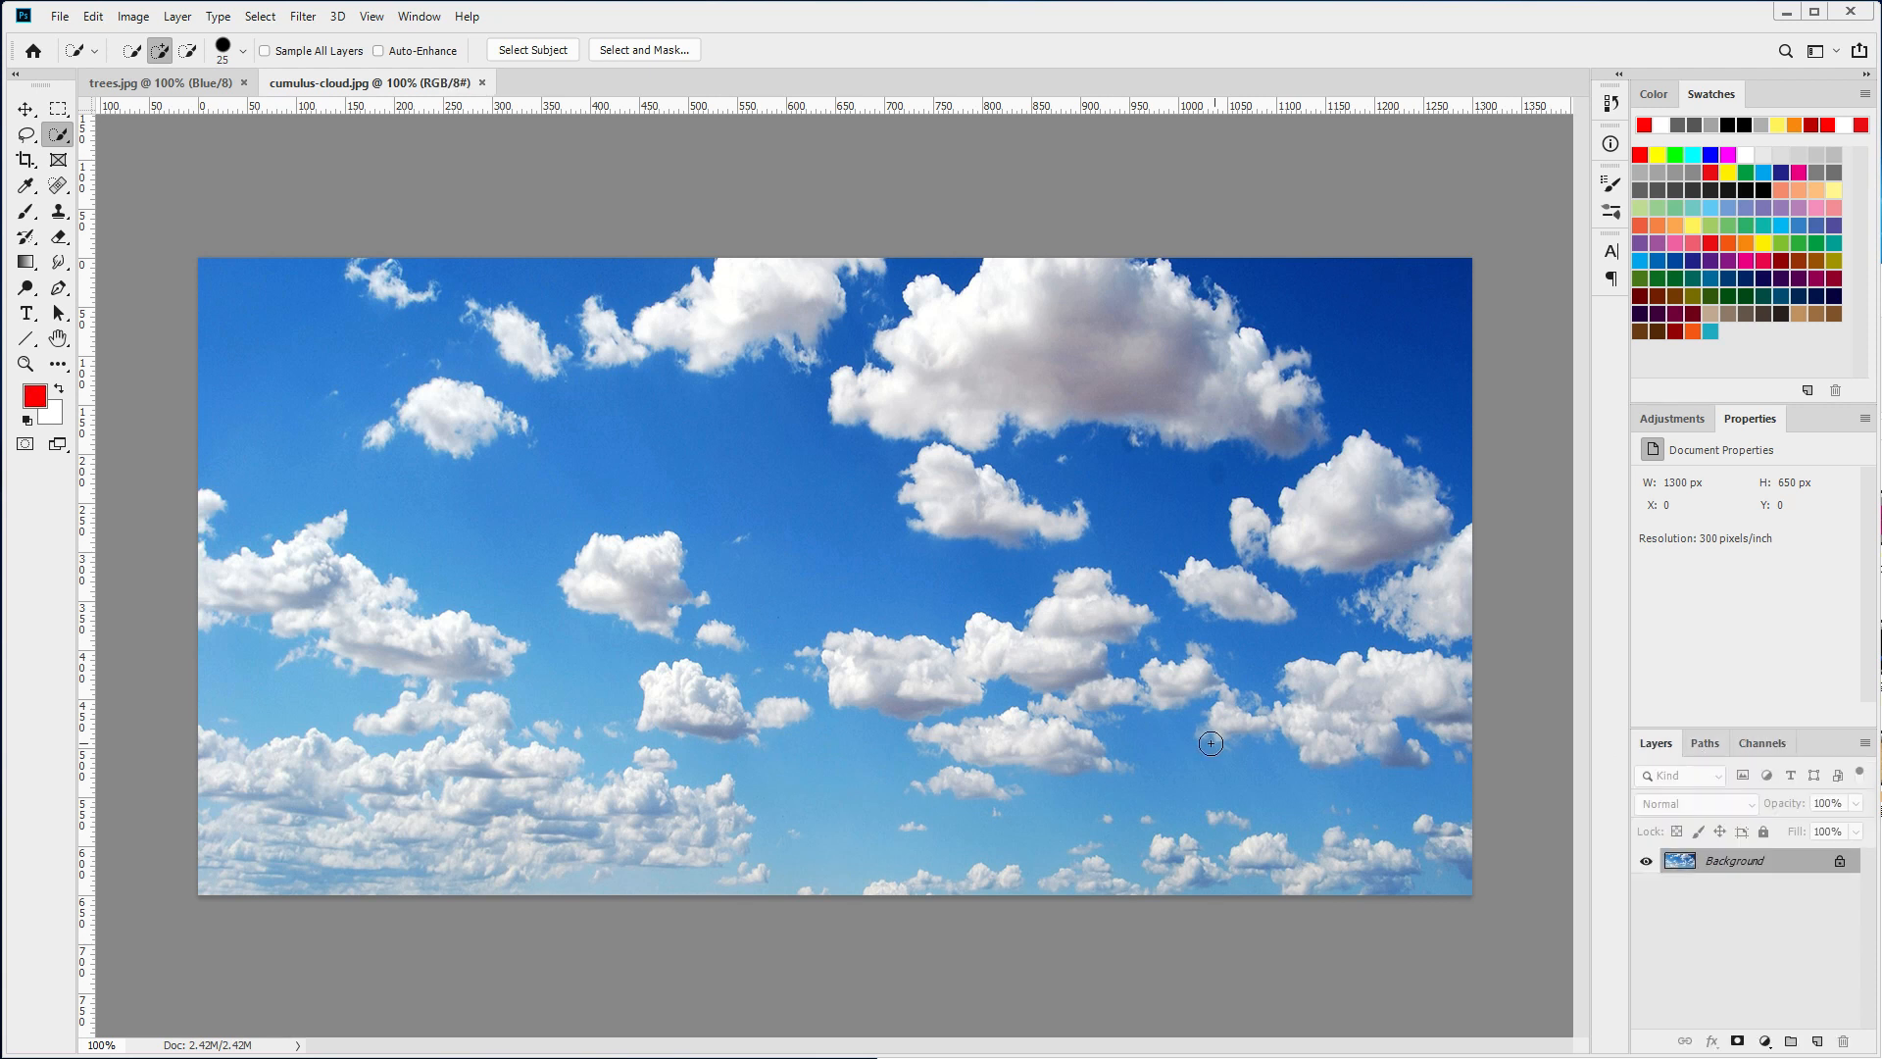
# - Return to trees.jpg, restore its full-color RGB composite and show its layers
pyautogui.click(186, 84)
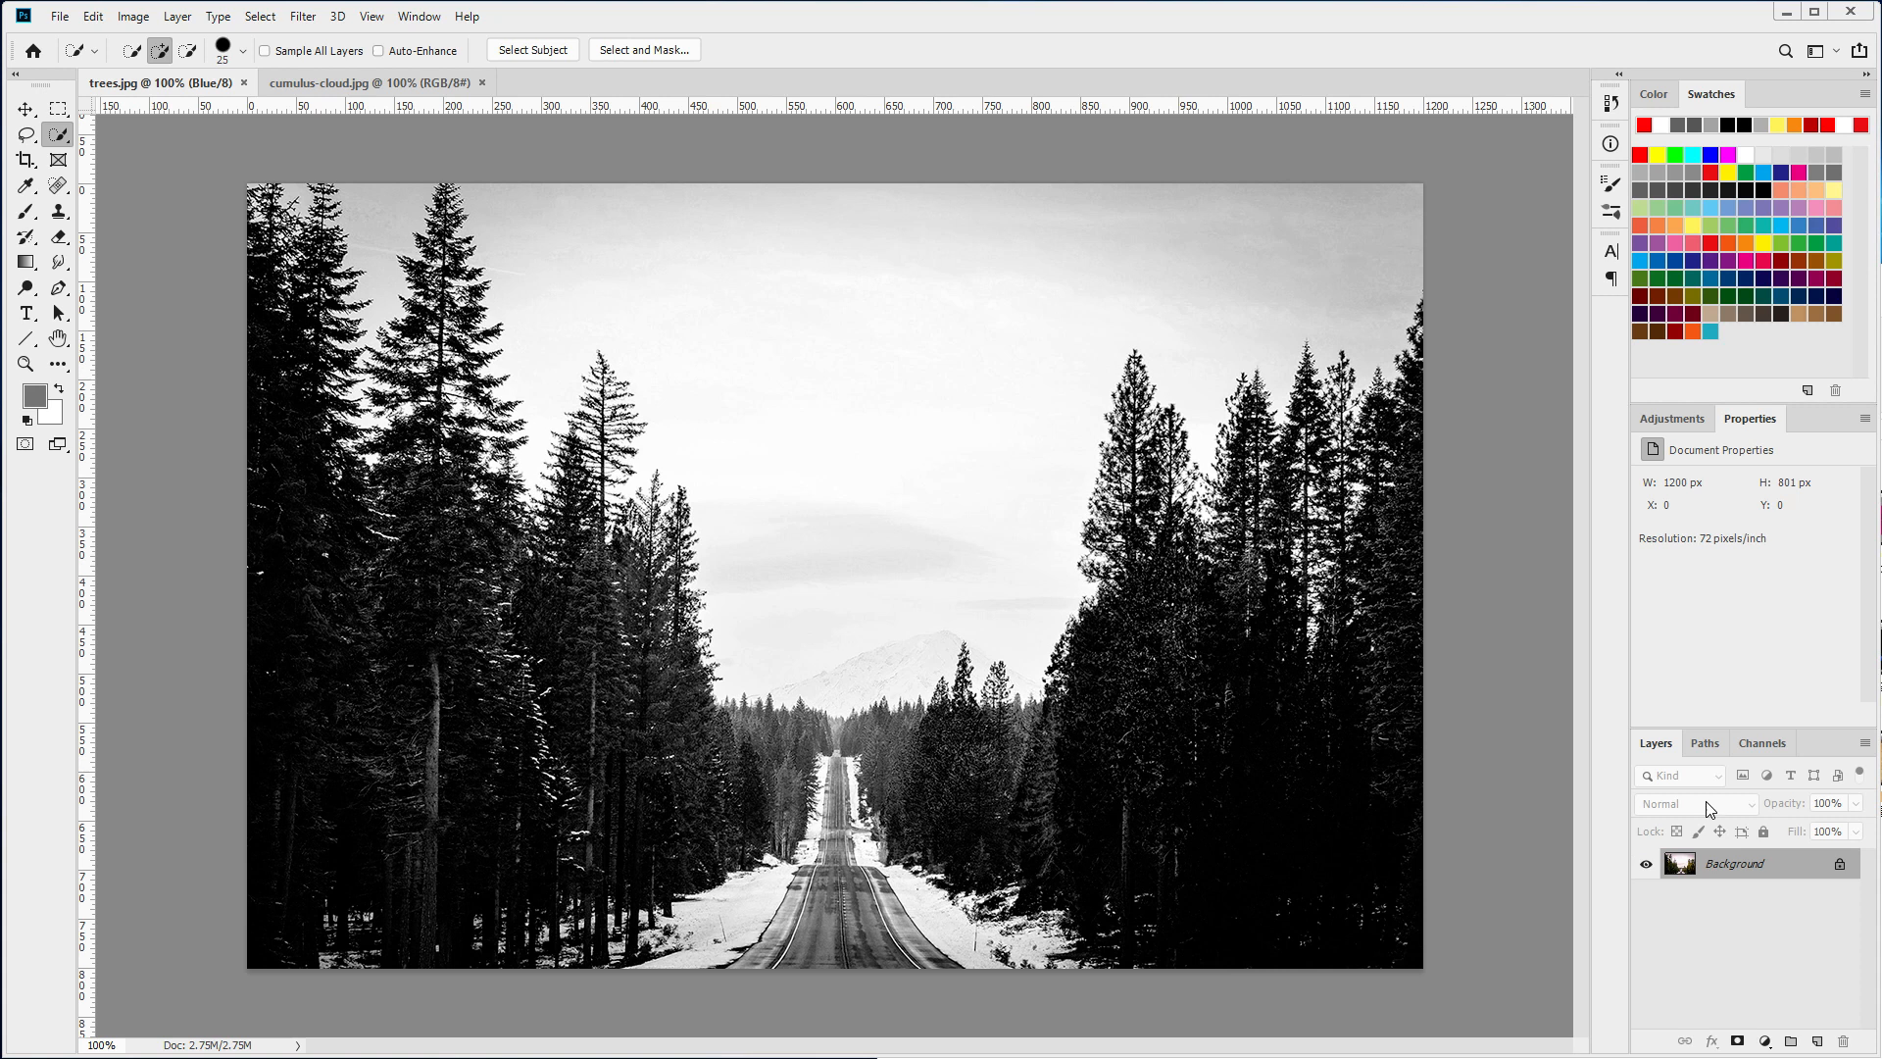
pyautogui.click(1763, 743)
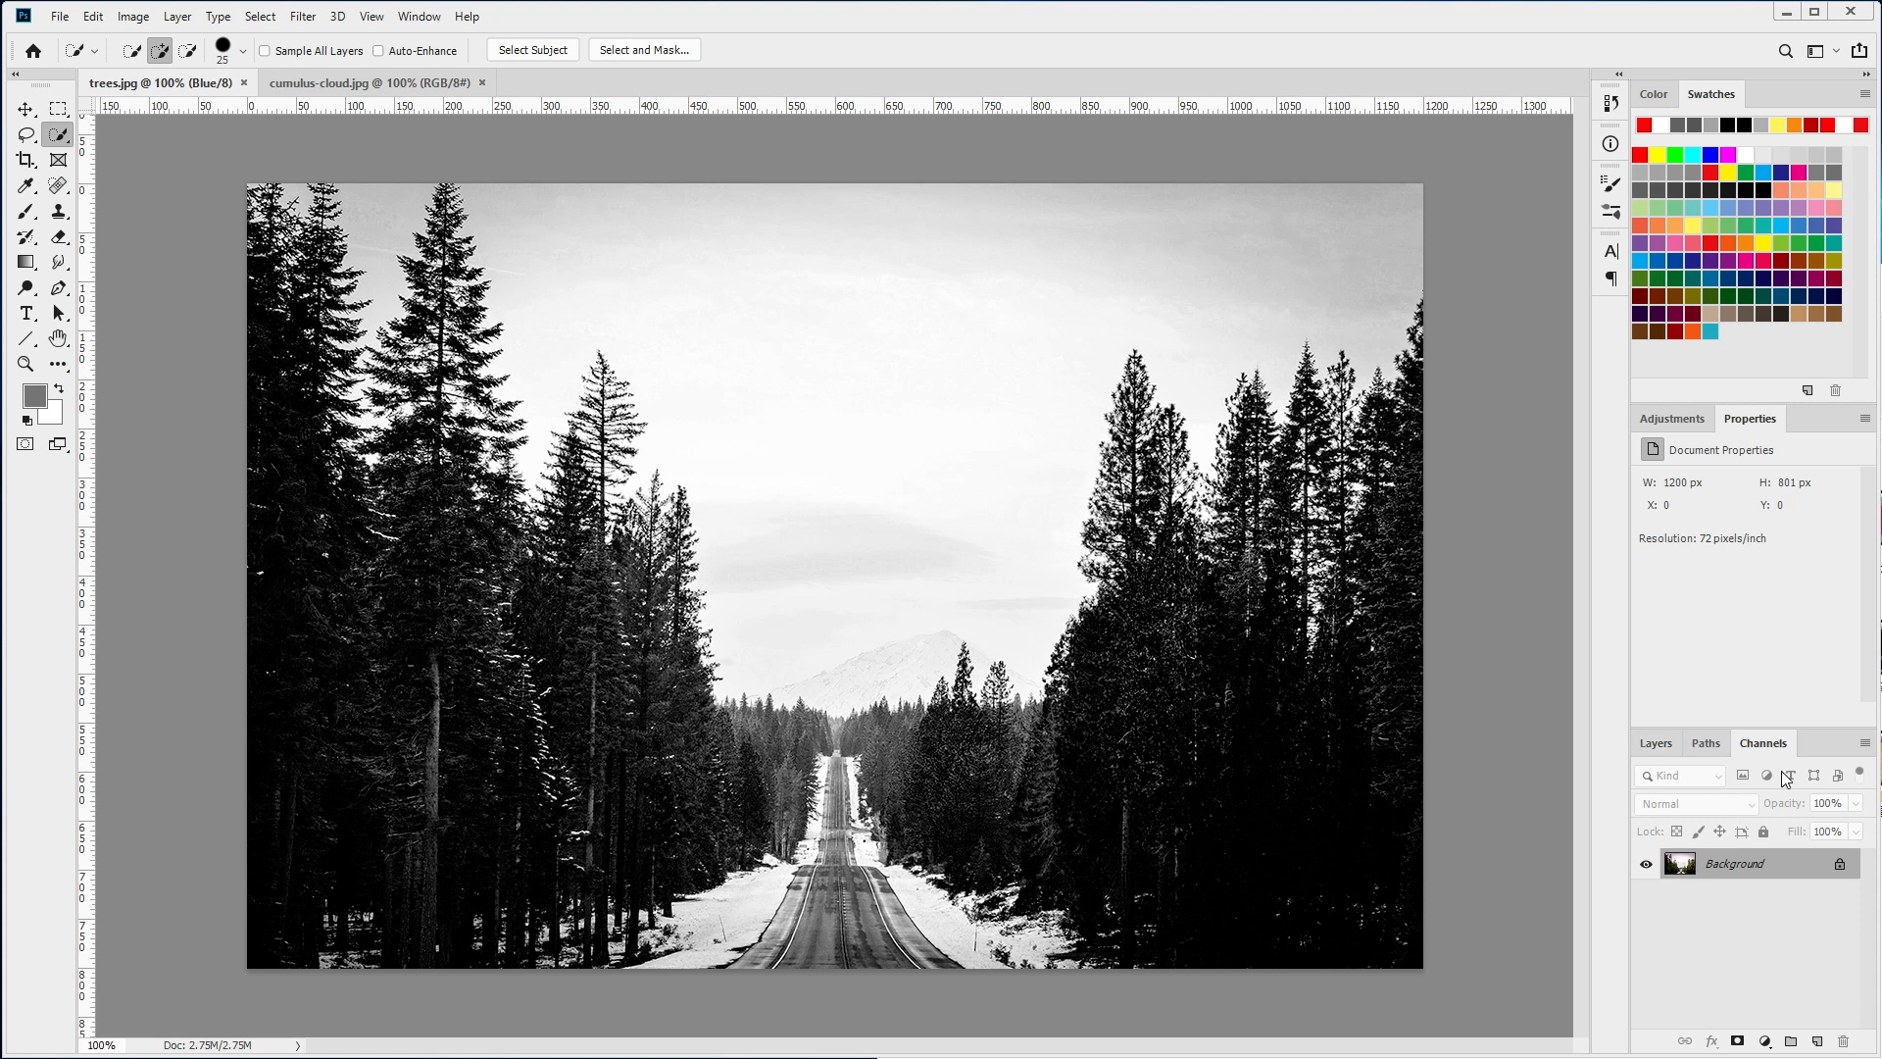
pyautogui.click(1675, 776)
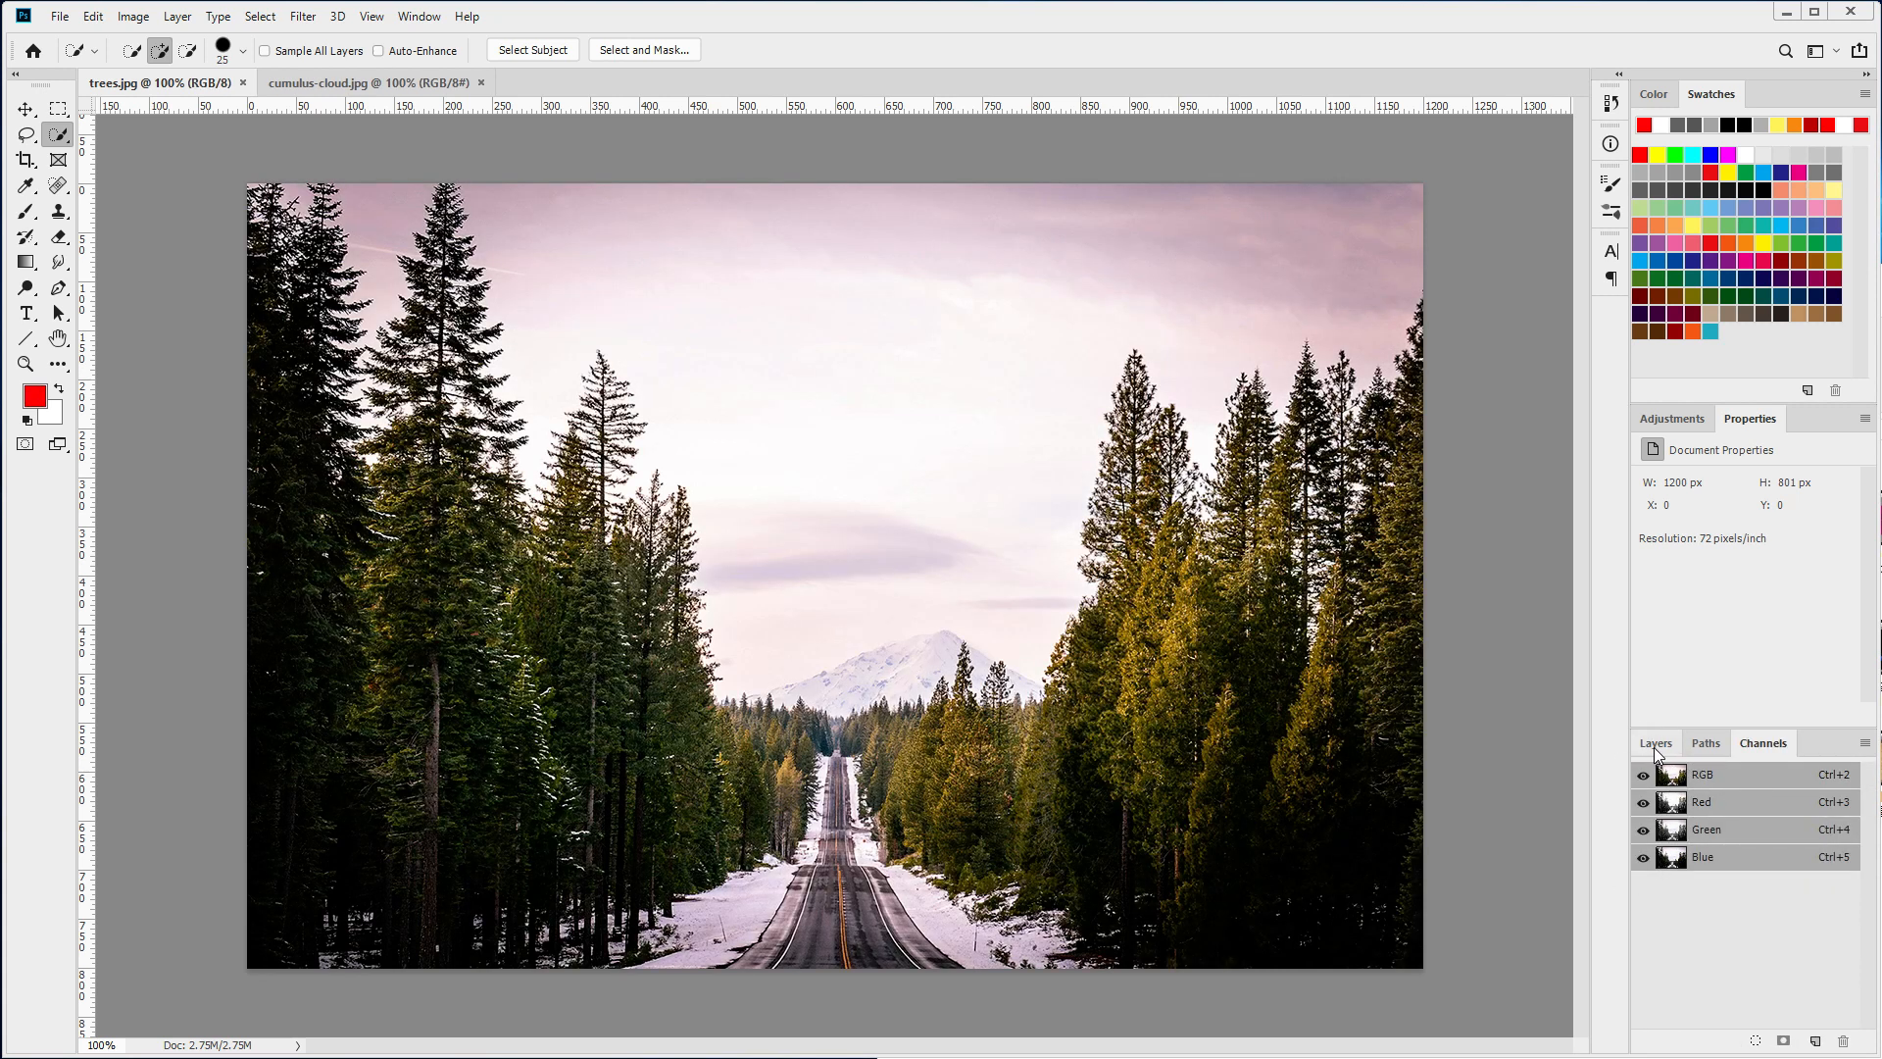
pyautogui.click(1655, 747)
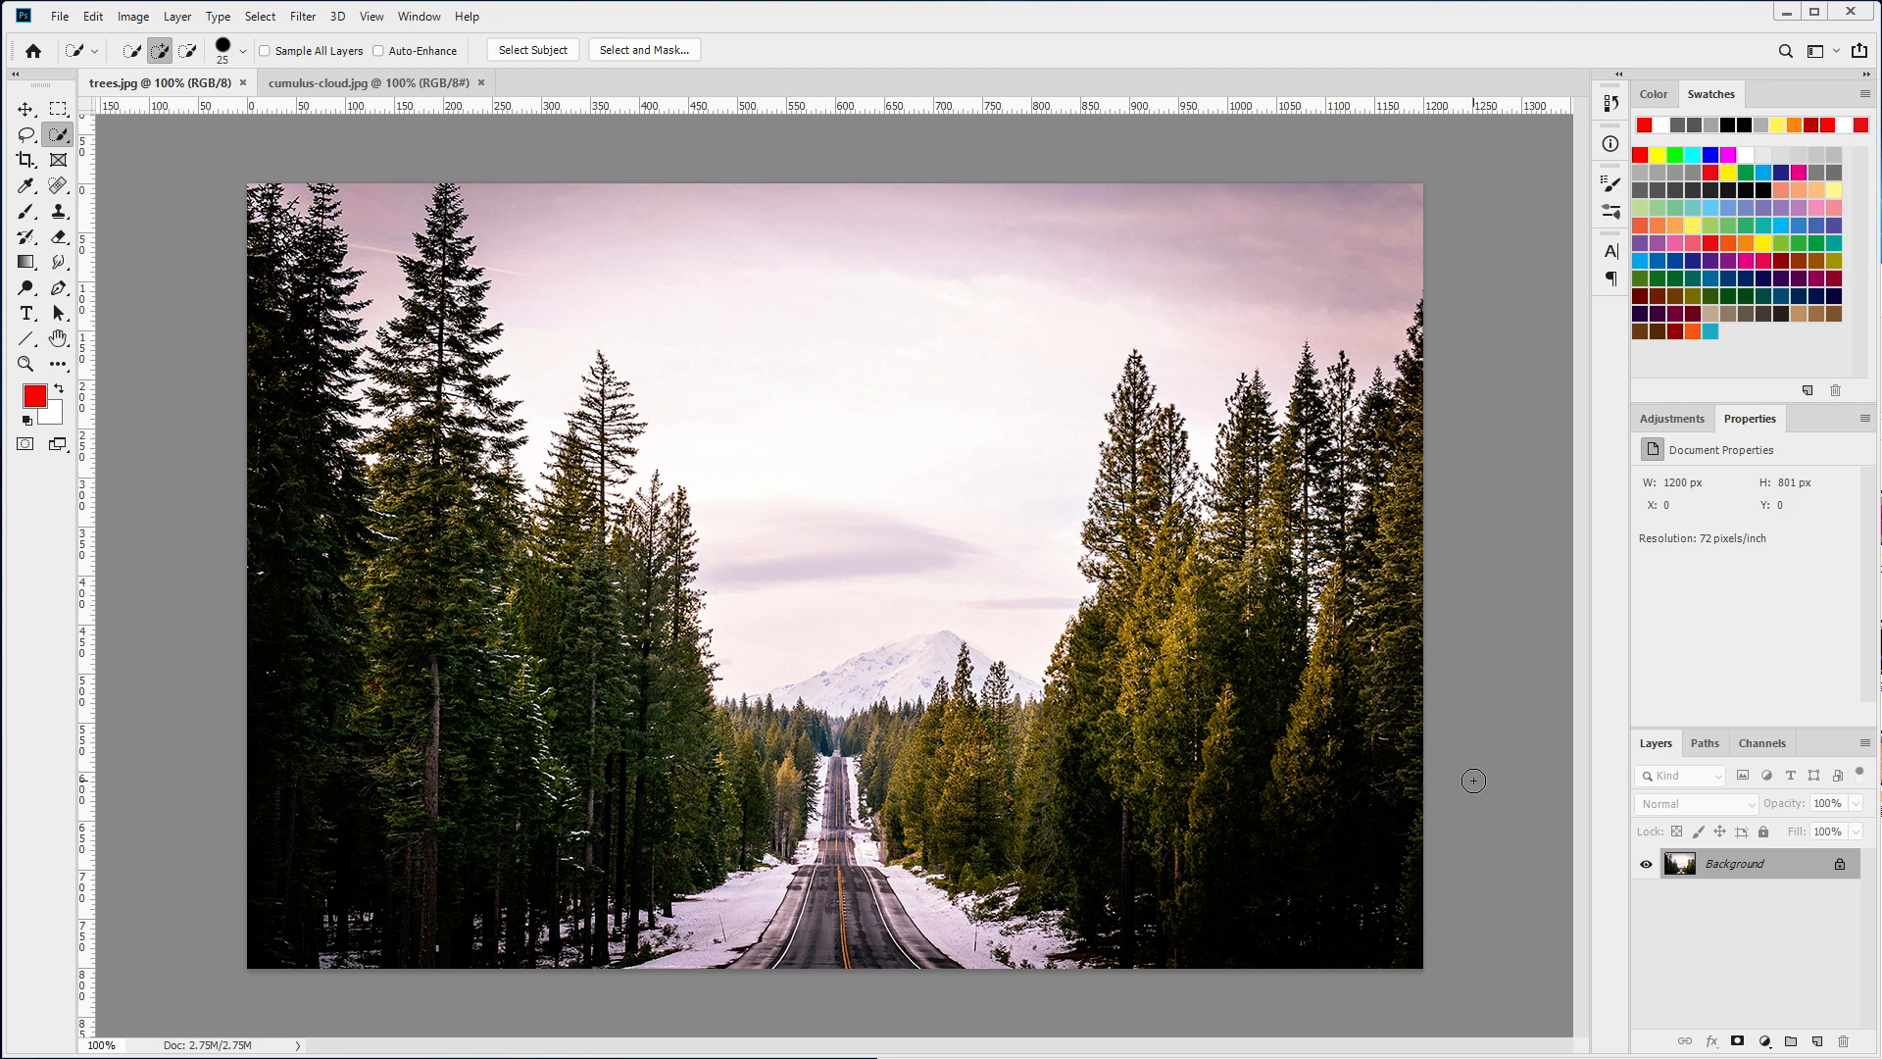
# - Compare the individual color channels of trees.jpg for tree-to-sky contrast and duplicate the Blue channel
pyautogui.click(1762, 744)
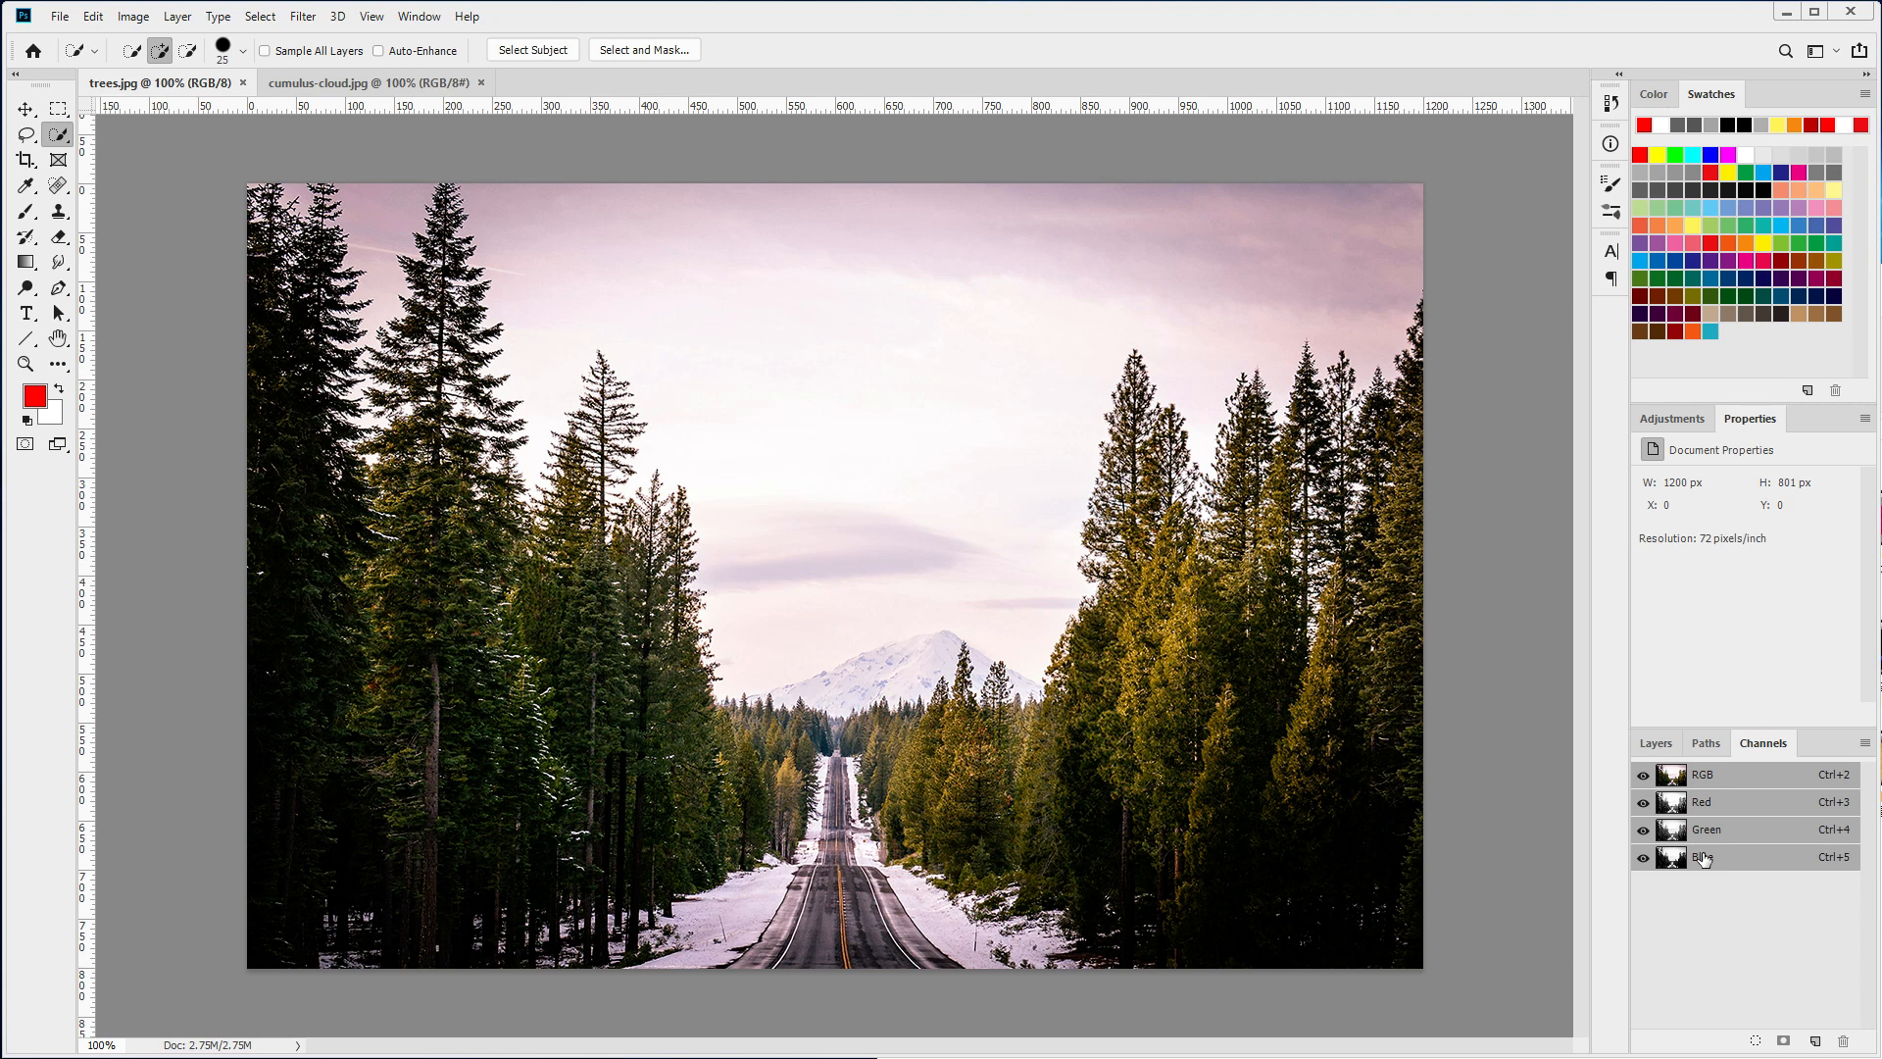
pyautogui.click(1671, 804)
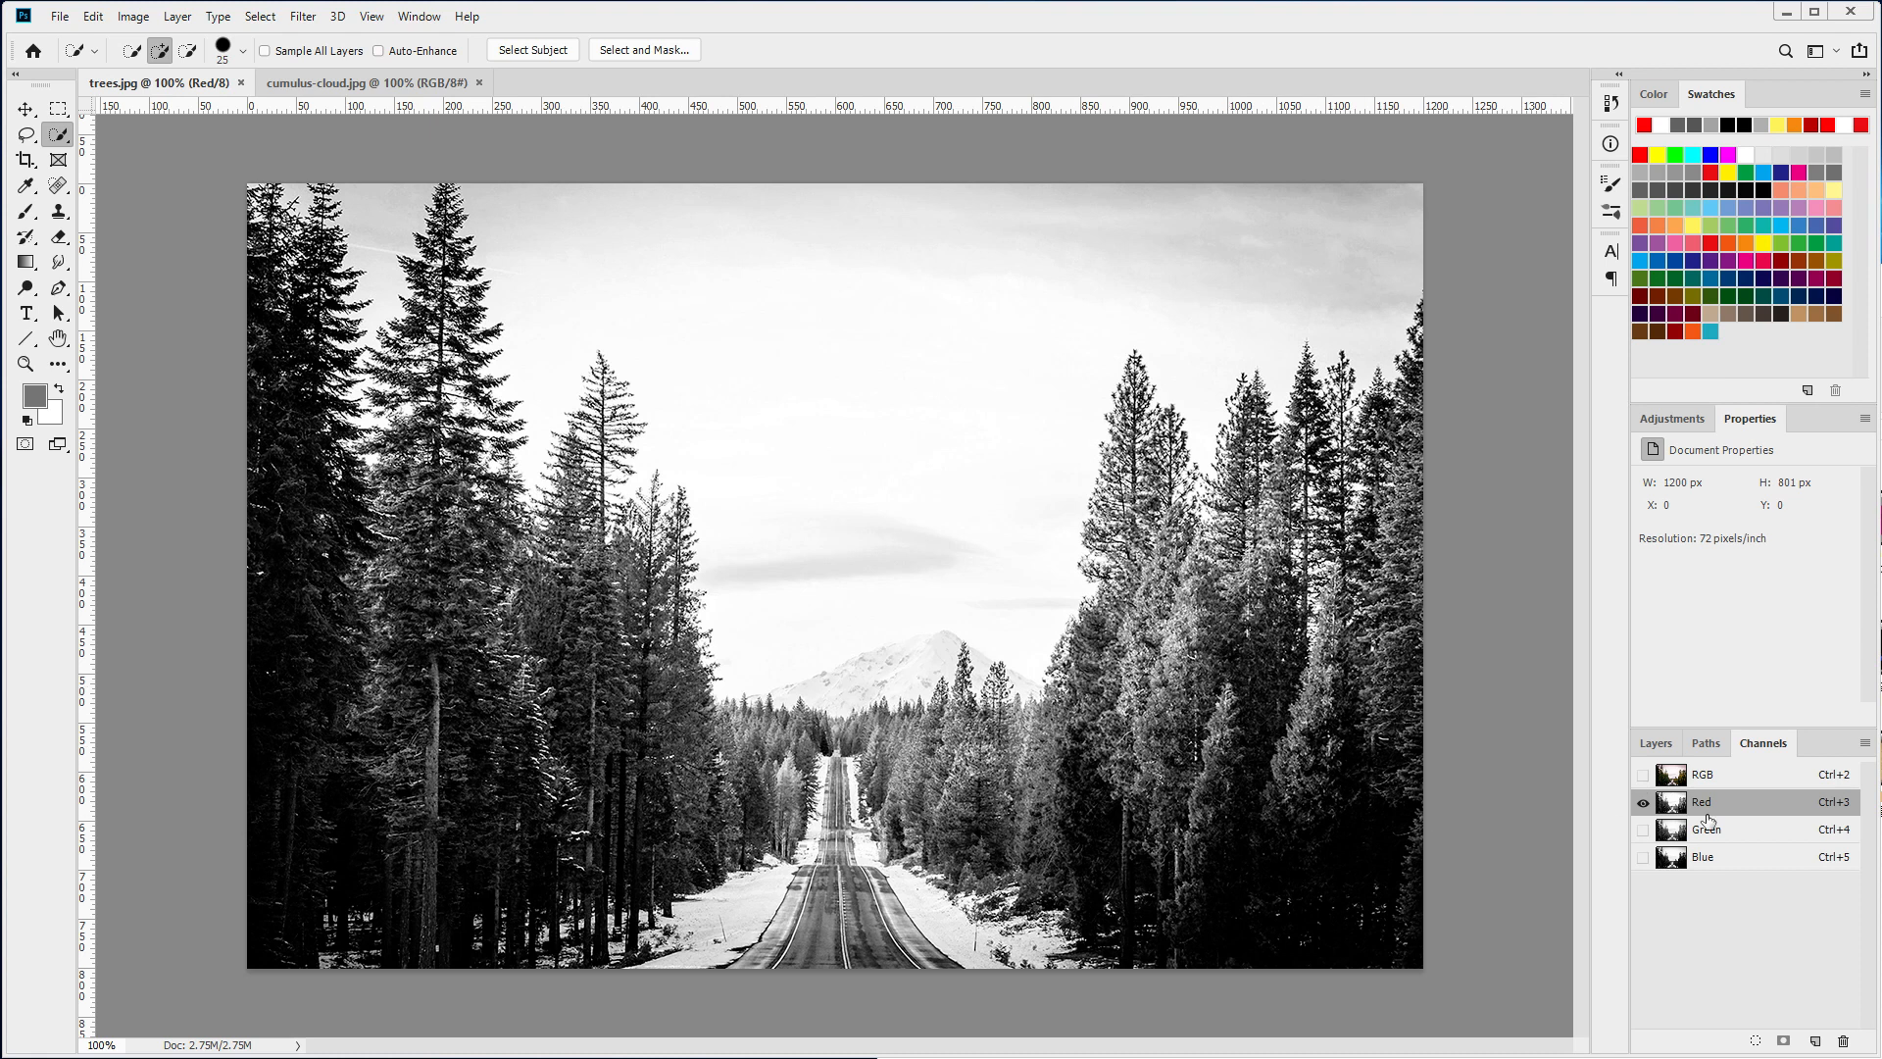
pyautogui.click(1686, 830)
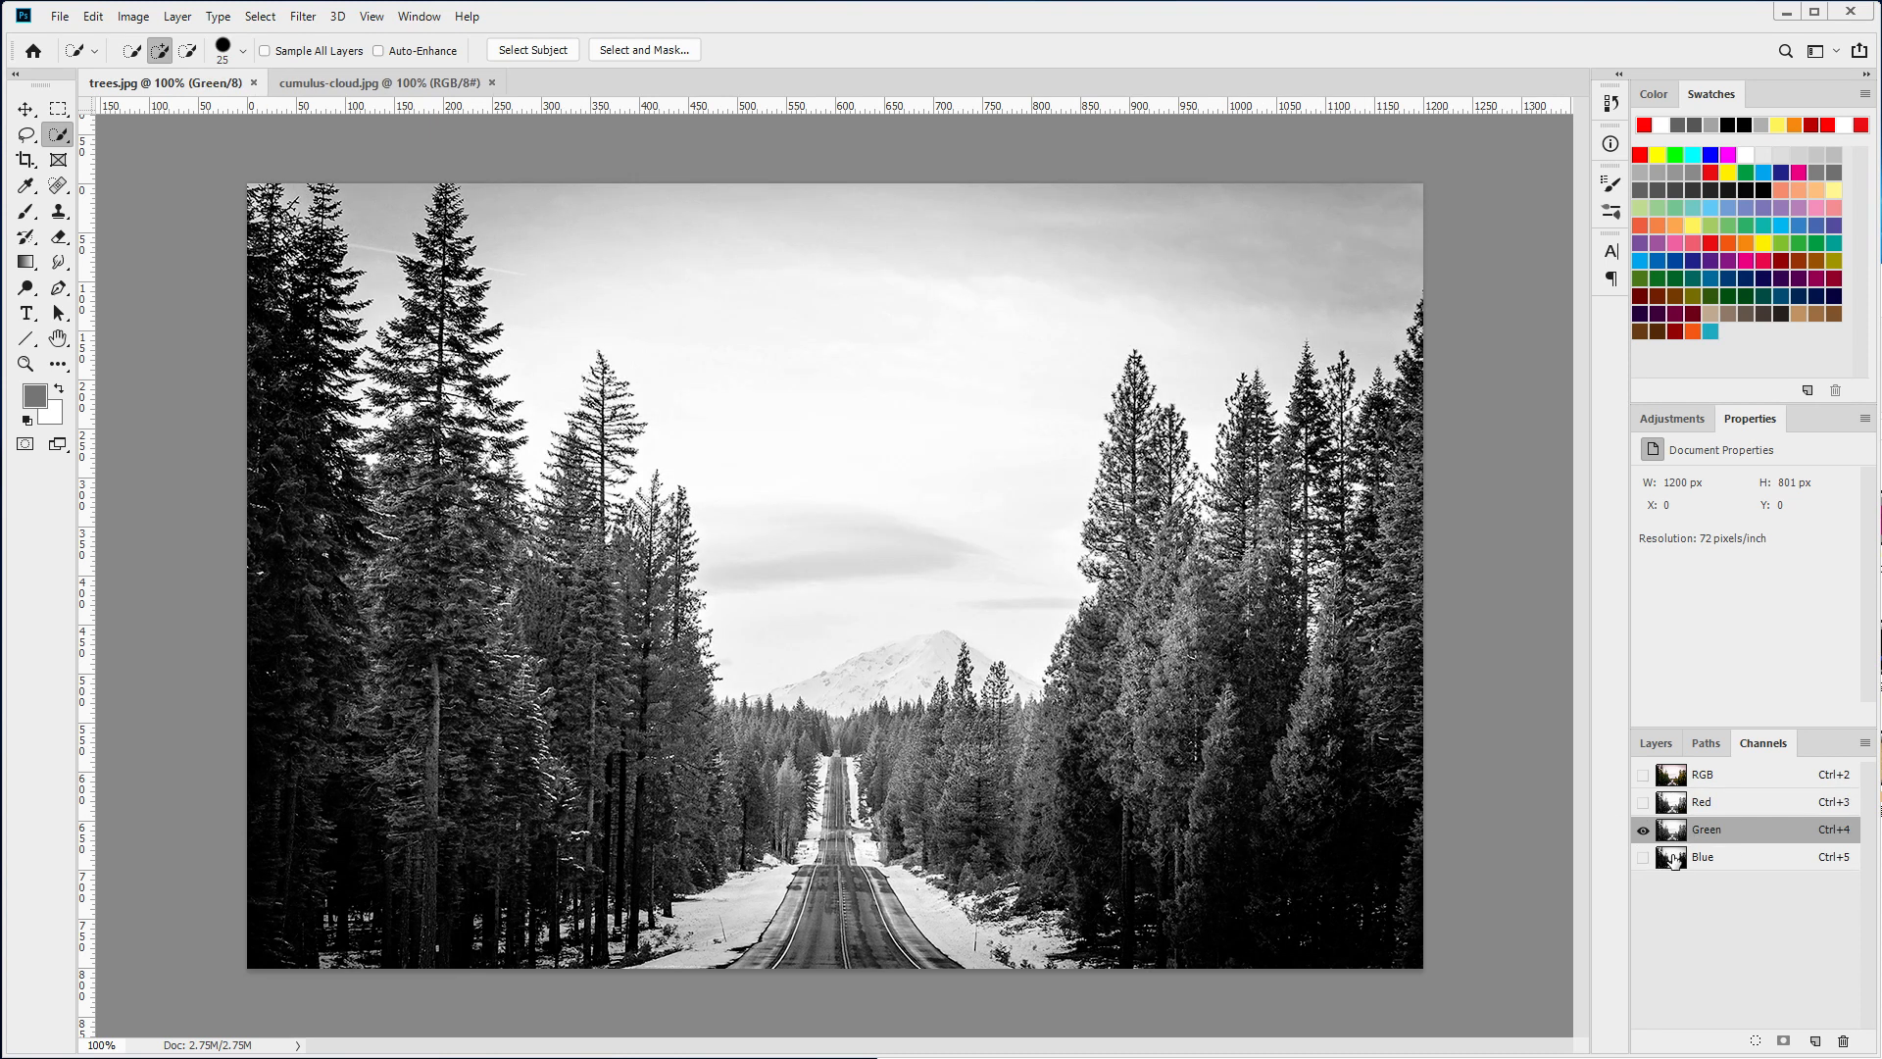
pyautogui.click(1679, 859)
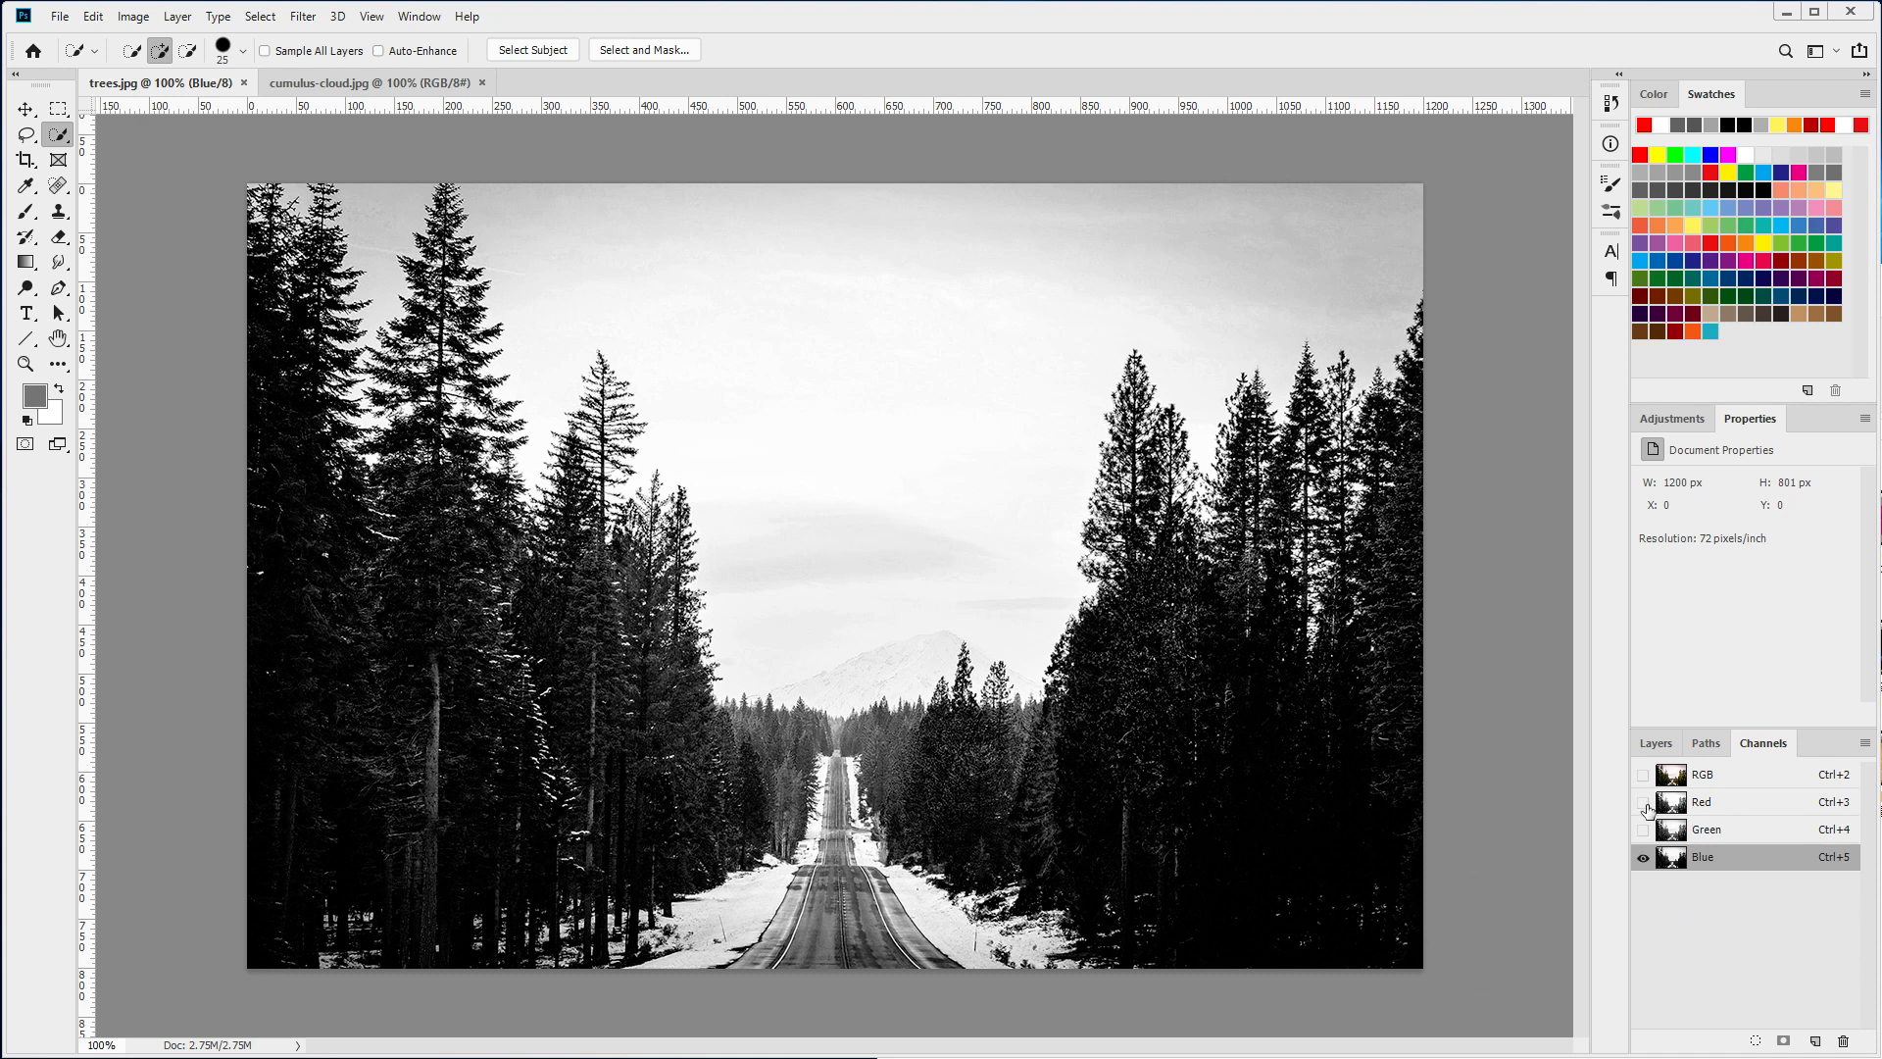
pyautogui.click(1704, 804)
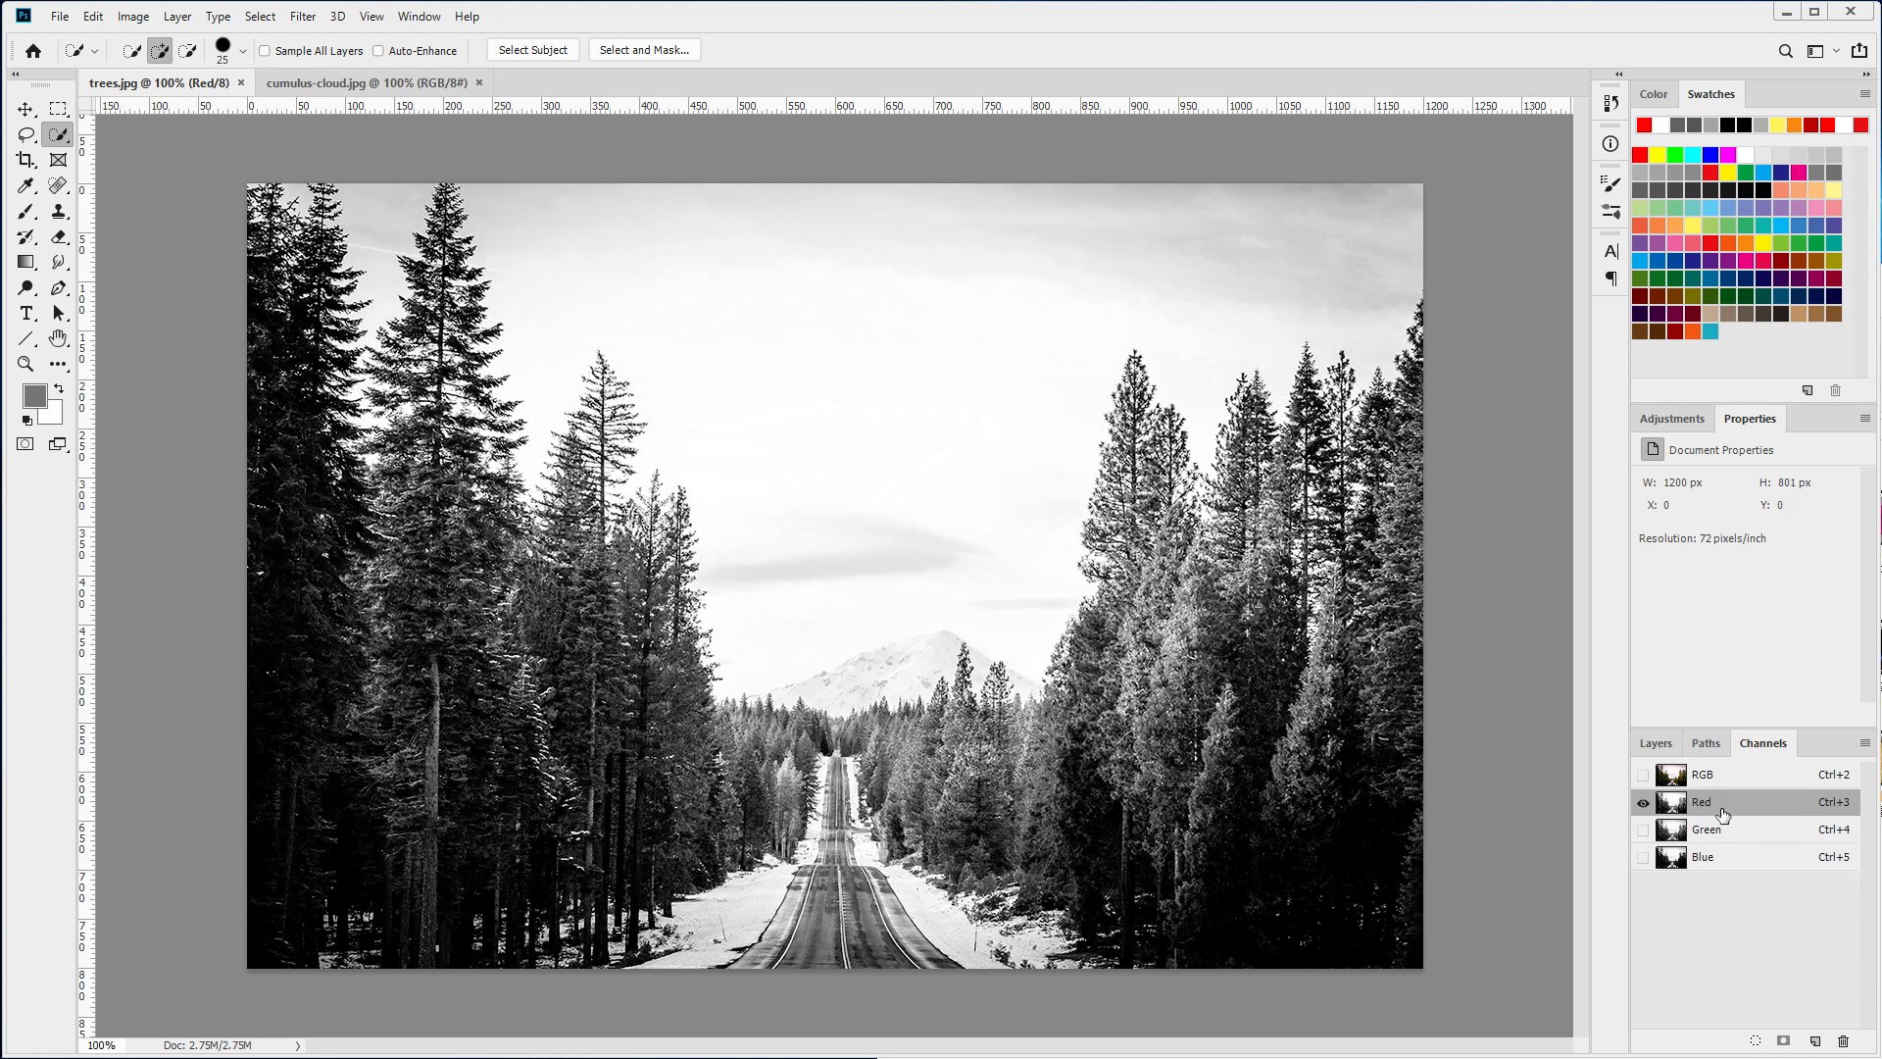
pyautogui.click(1706, 830)
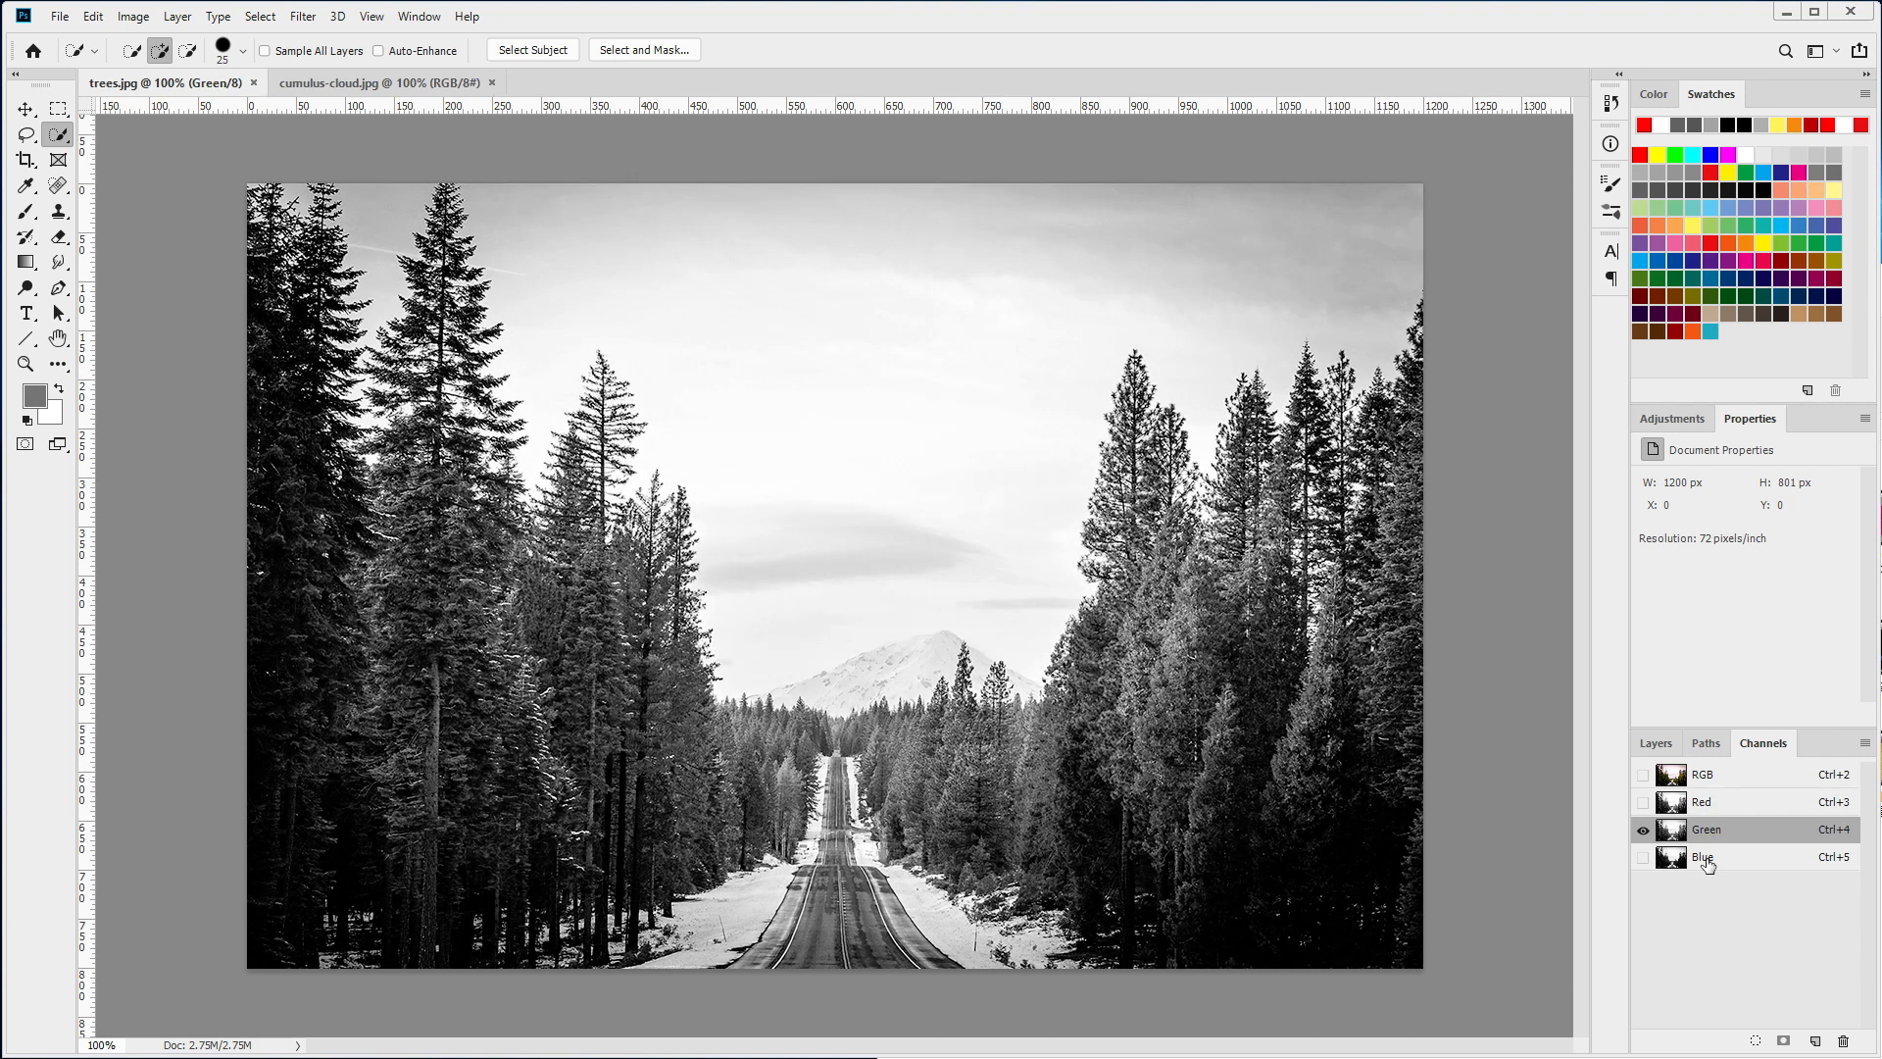
pyautogui.click(1704, 858)
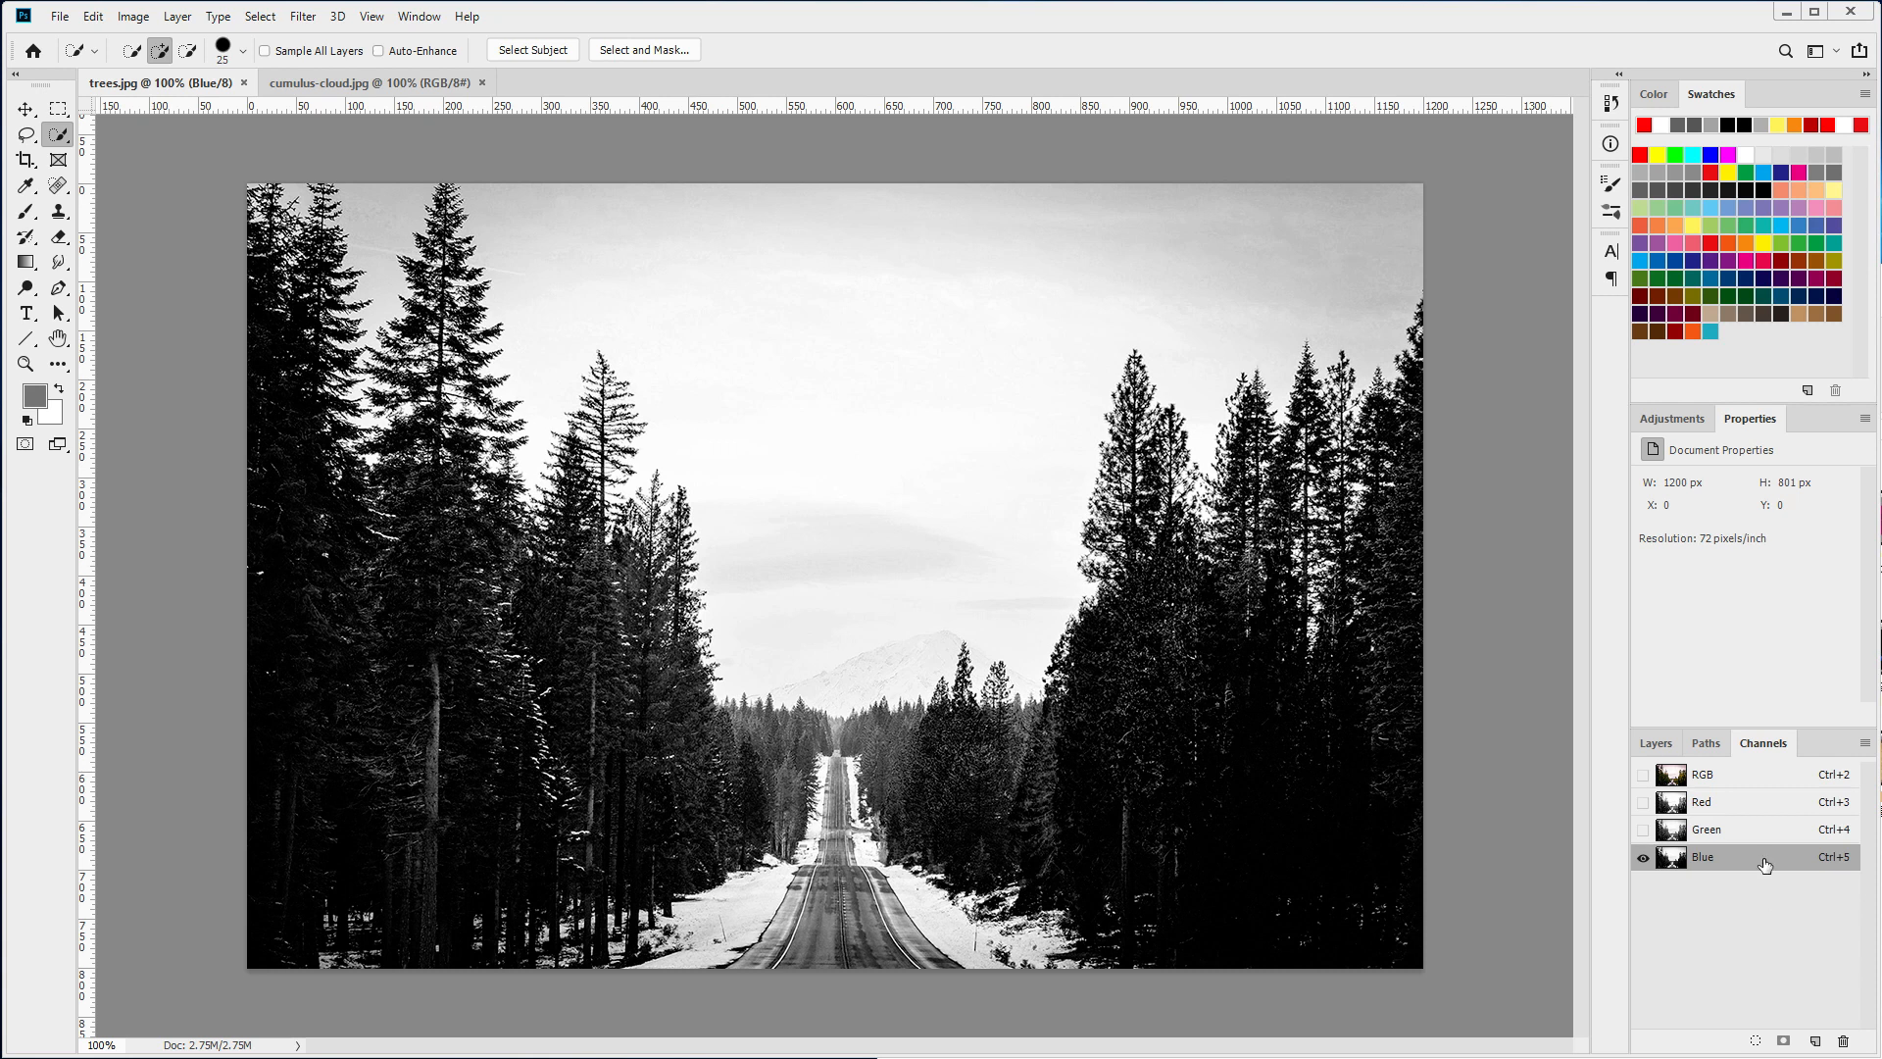
pyautogui.moveTo(1765, 865); pyautogui.dragTo(1816, 1037)
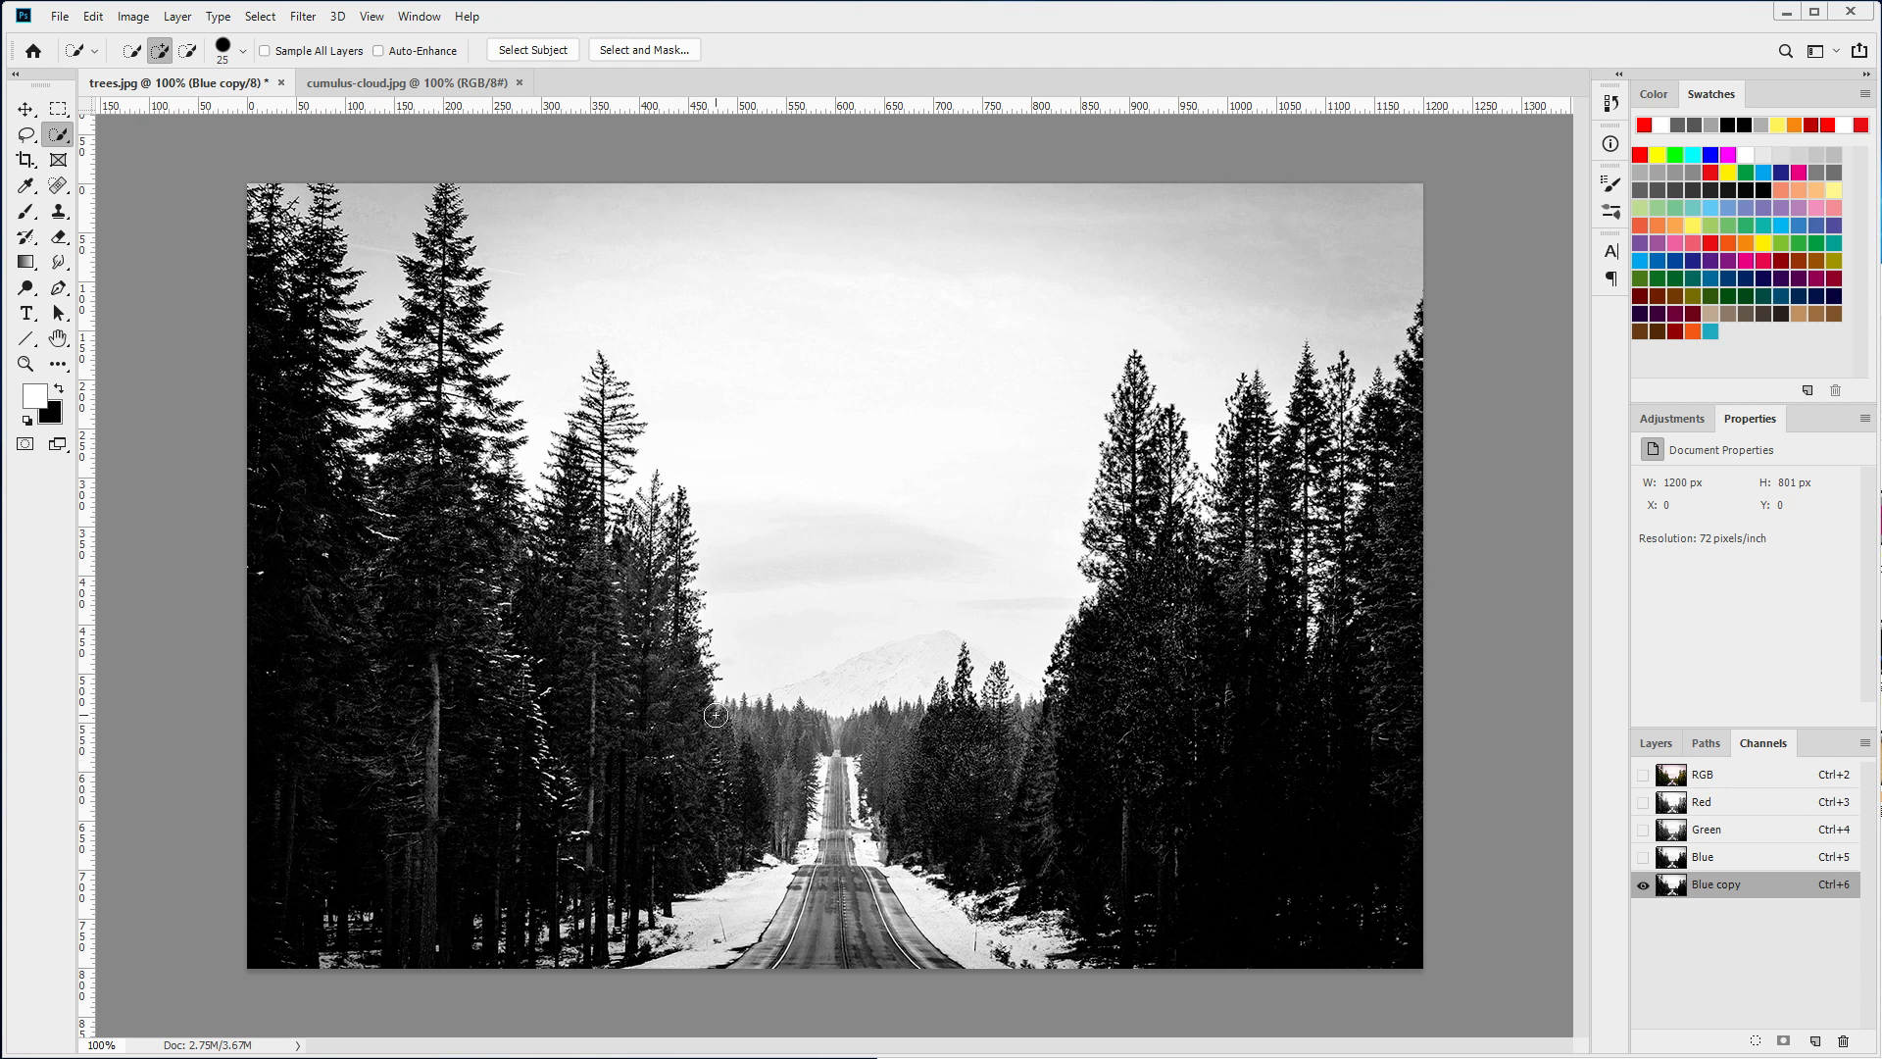
# - Examine the edge pixels of the treetops in front of the mountain in the duplicated blue channel
pyautogui.click(25, 363)
pyautogui.moveTo(660, 580); pyautogui.dragTo(1080, 767)
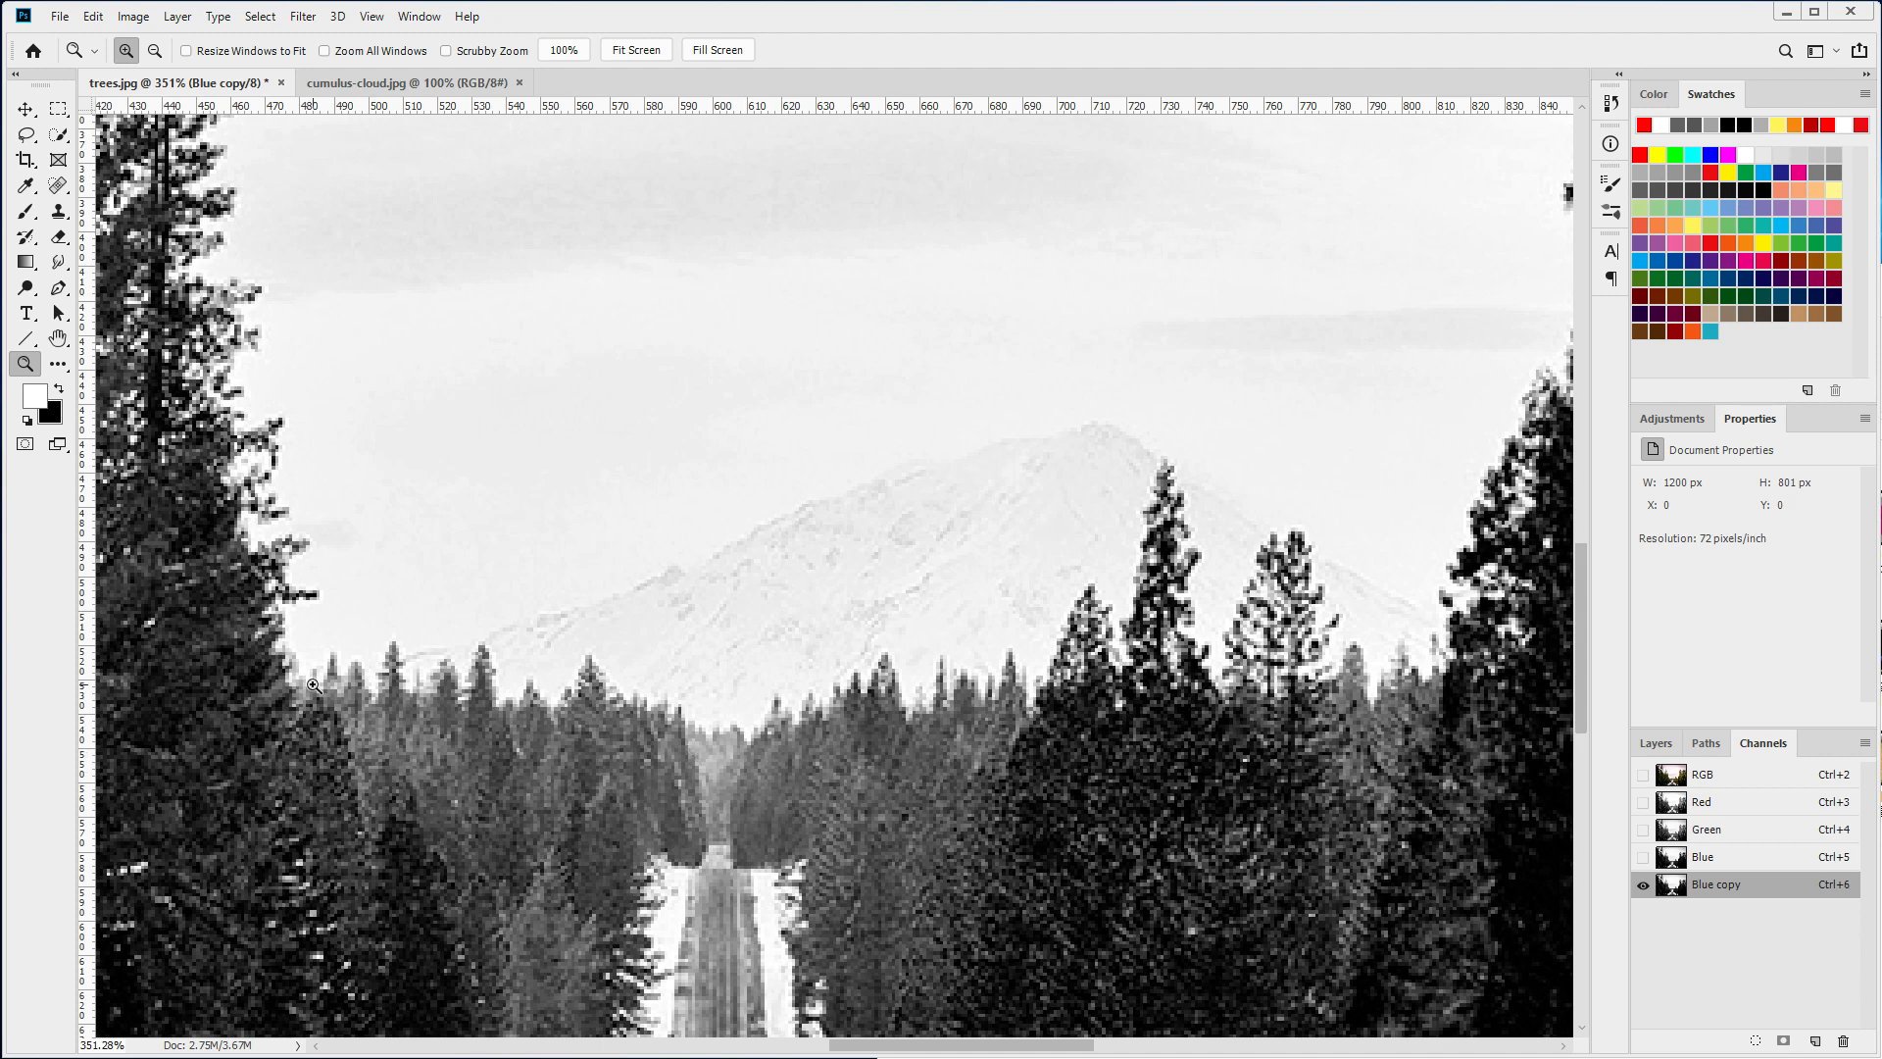
pyautogui.moveTo(1103, 453); pyautogui.dragTo(1275, 647)
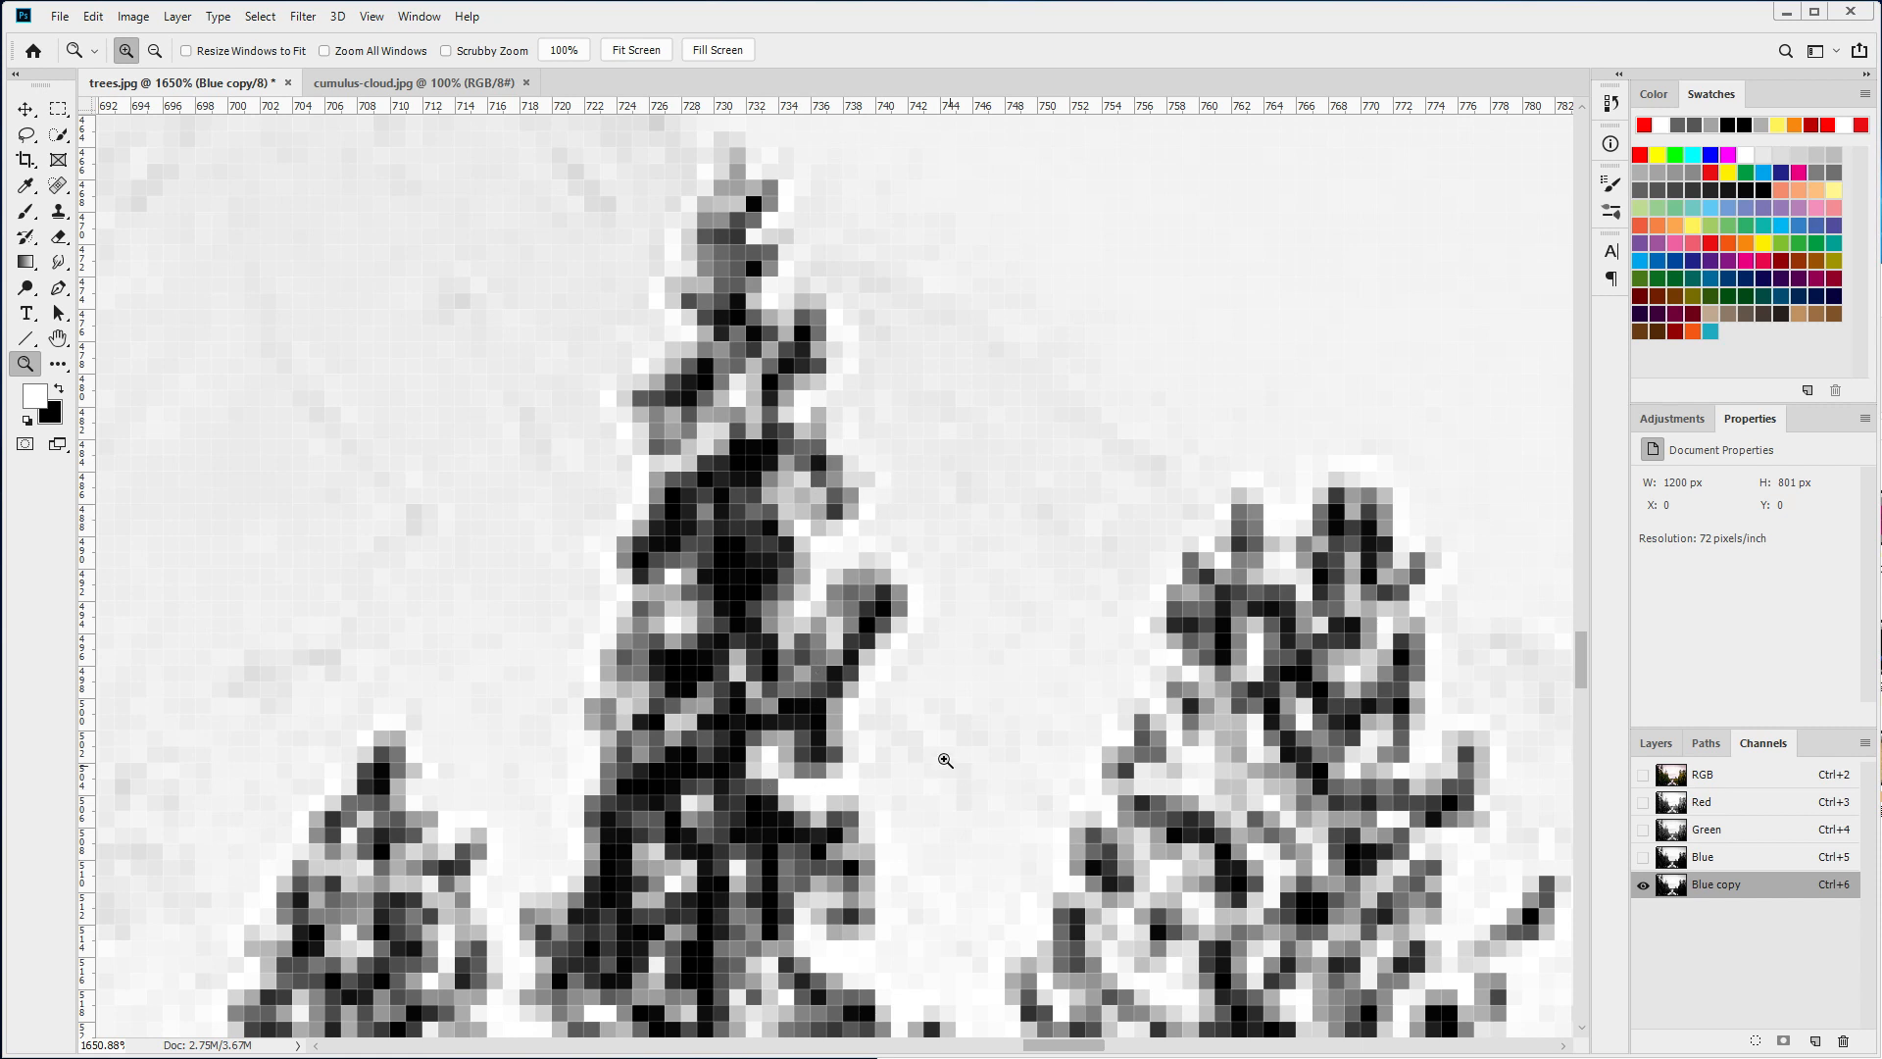
pyautogui.rightClick(894, 710)
pyautogui.click(926, 737)
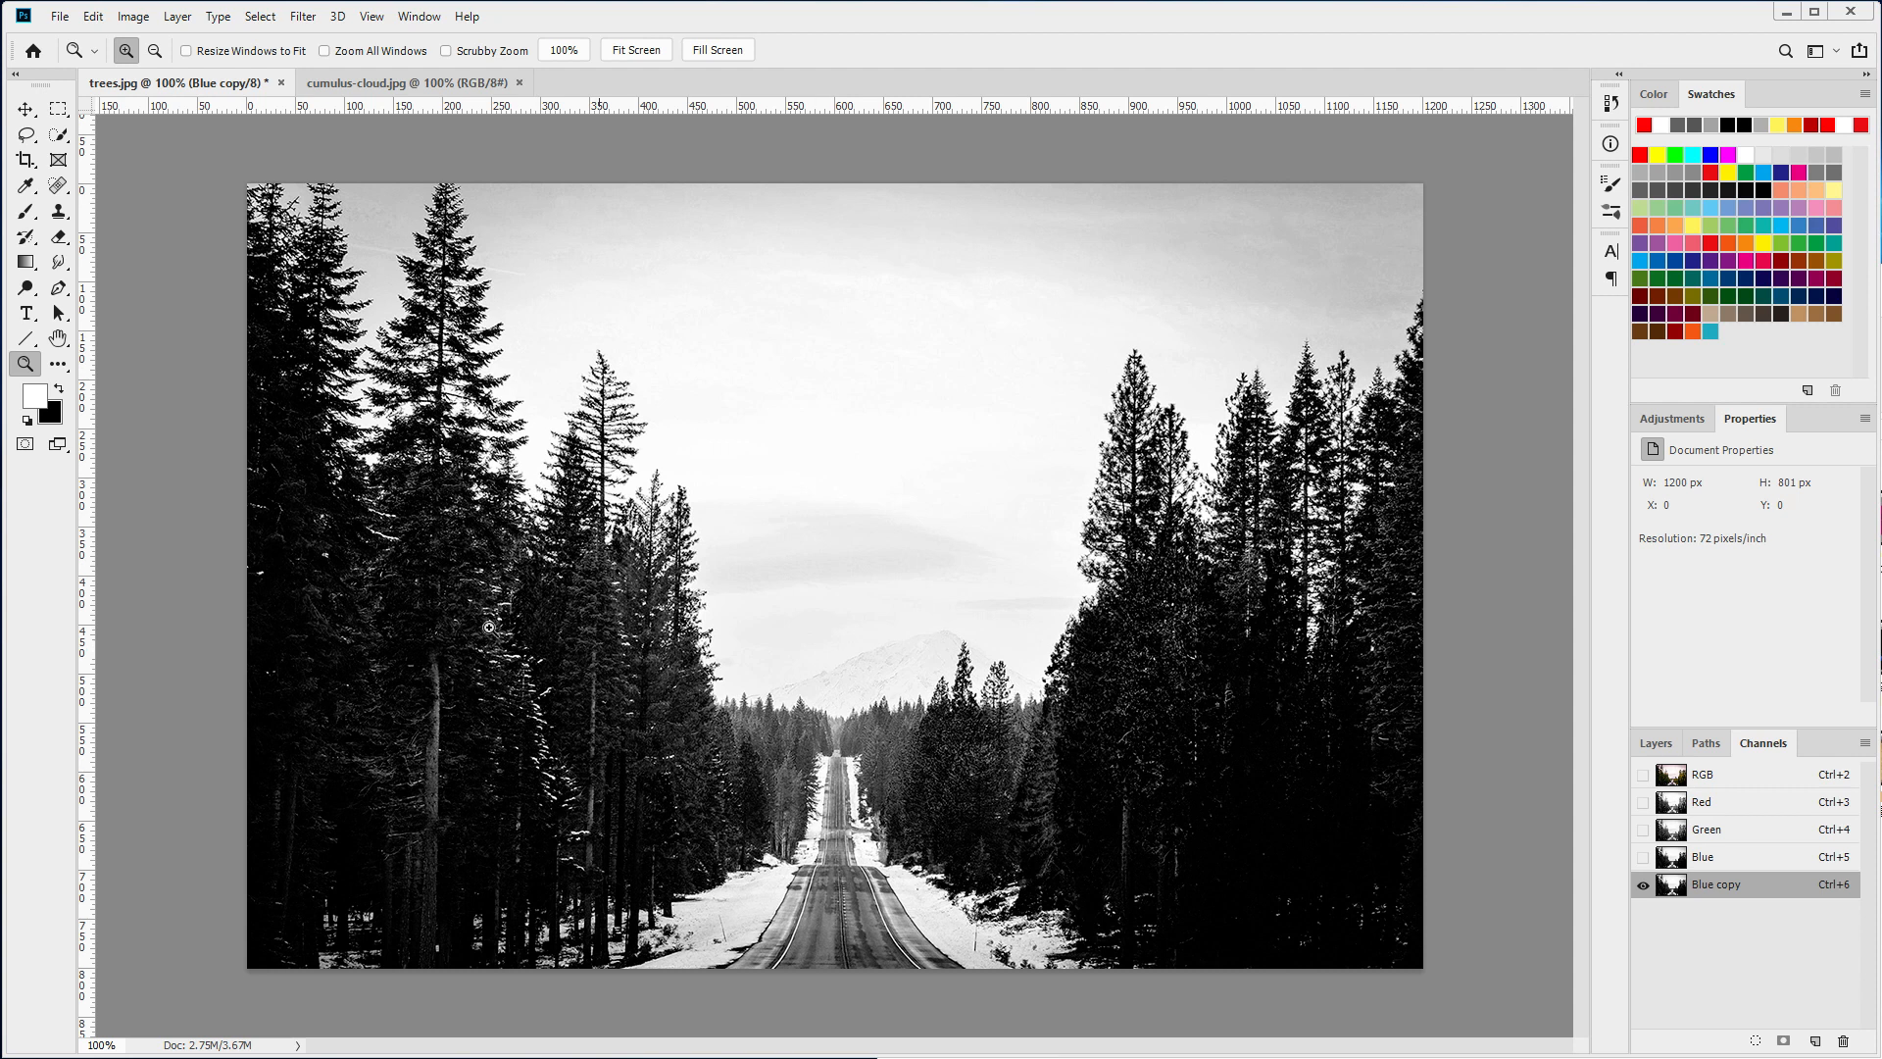
pyautogui.click(135, 18)
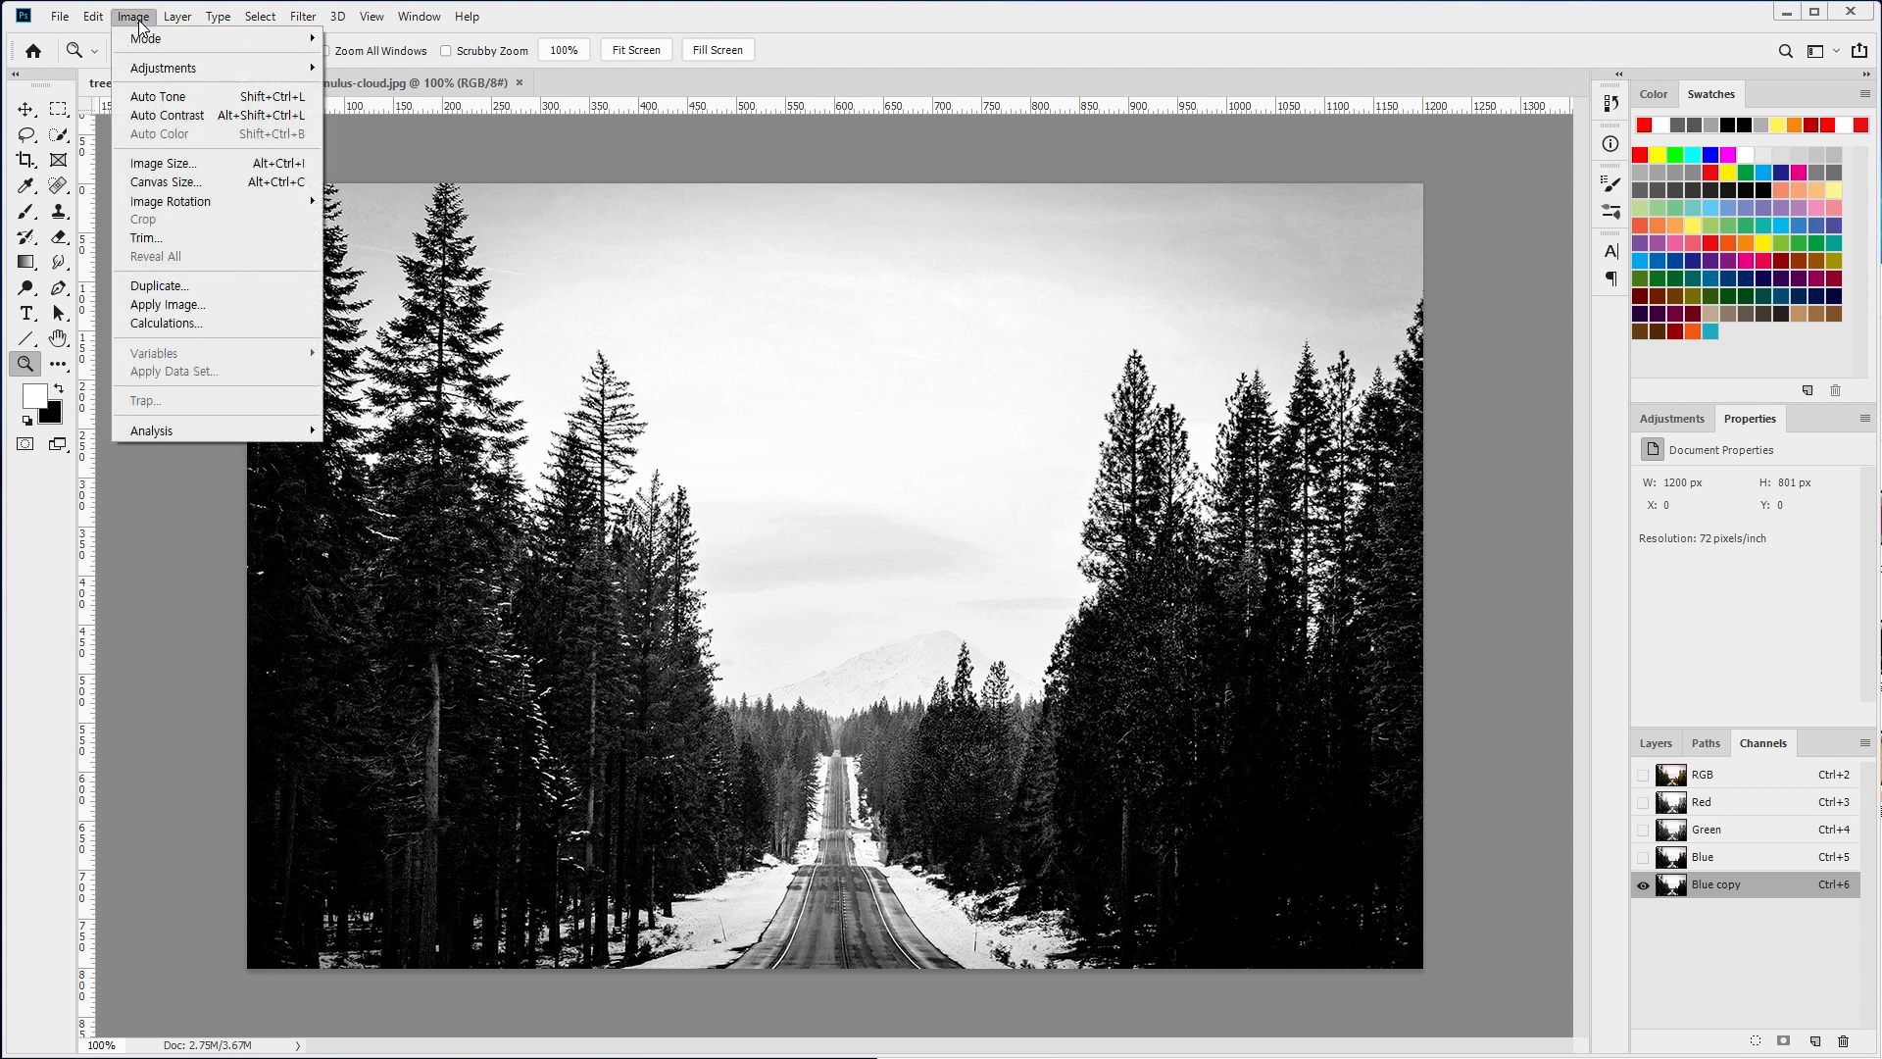
pyautogui.moveTo(149, 71)
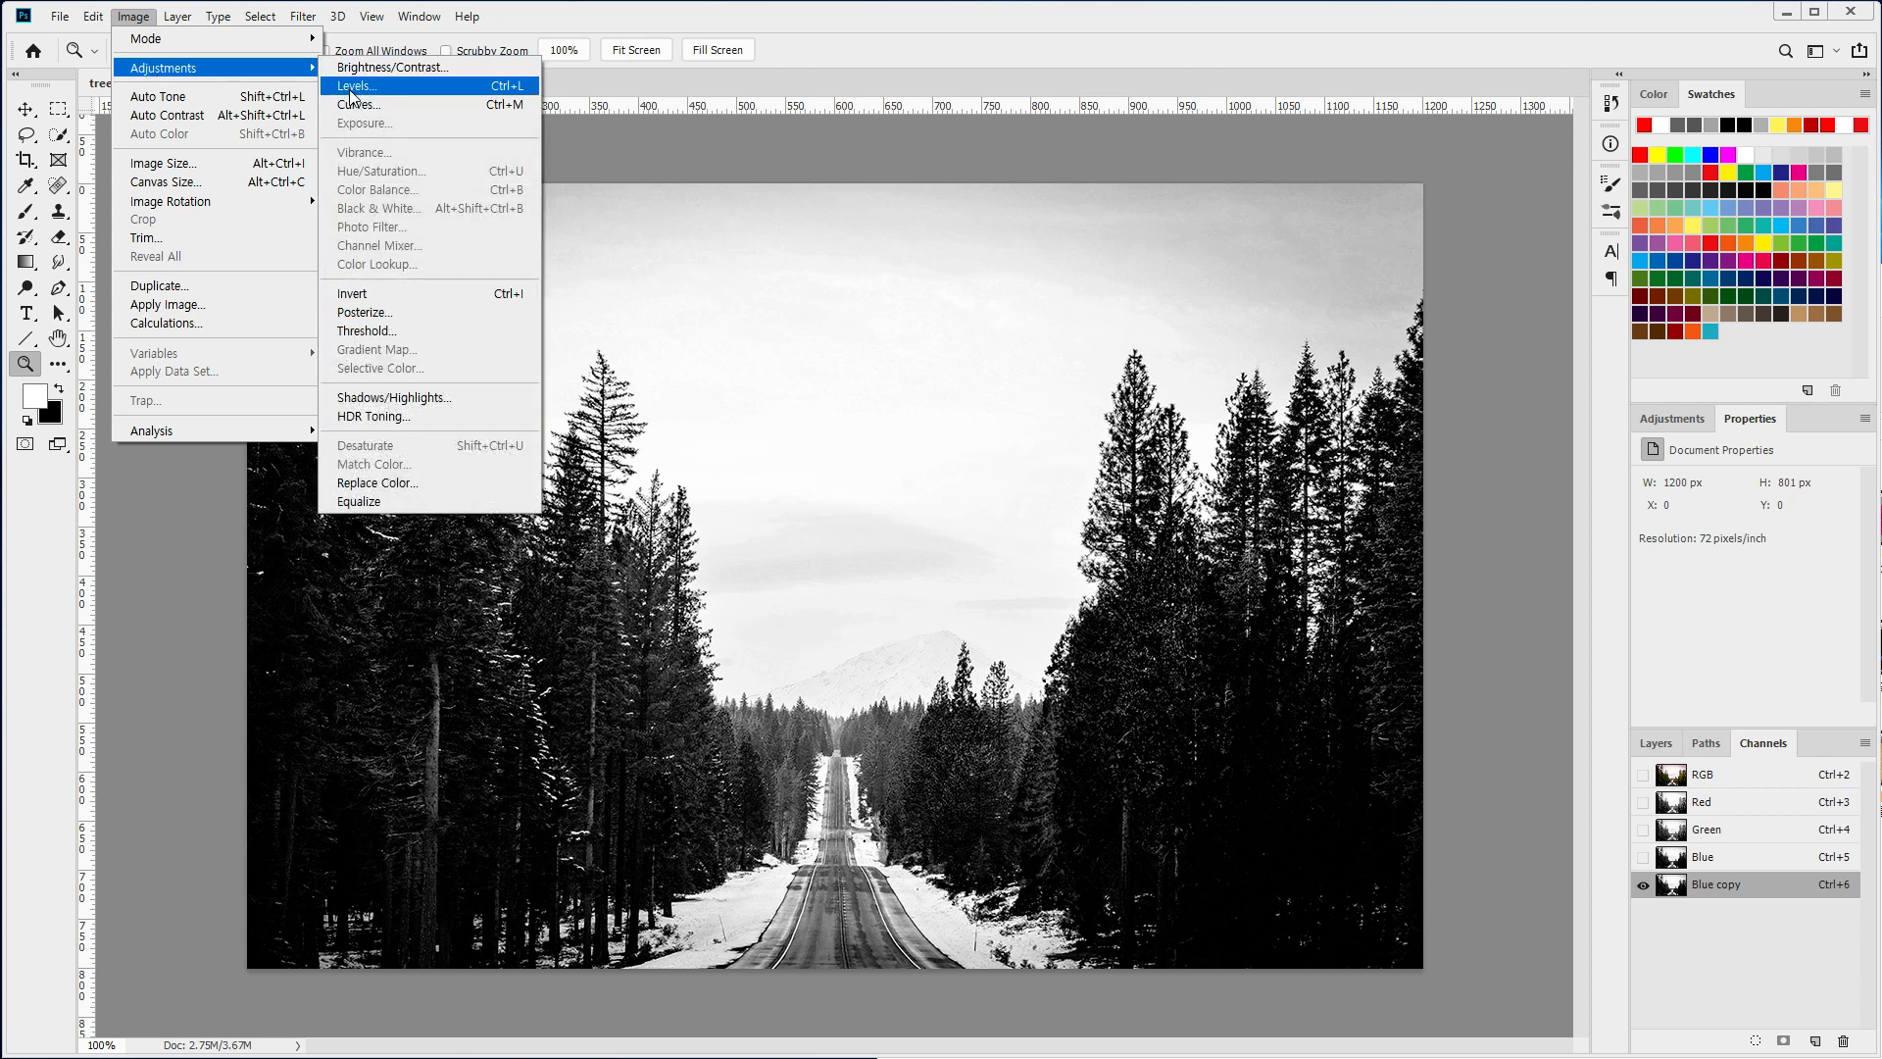
pyautogui.click(405, 333)
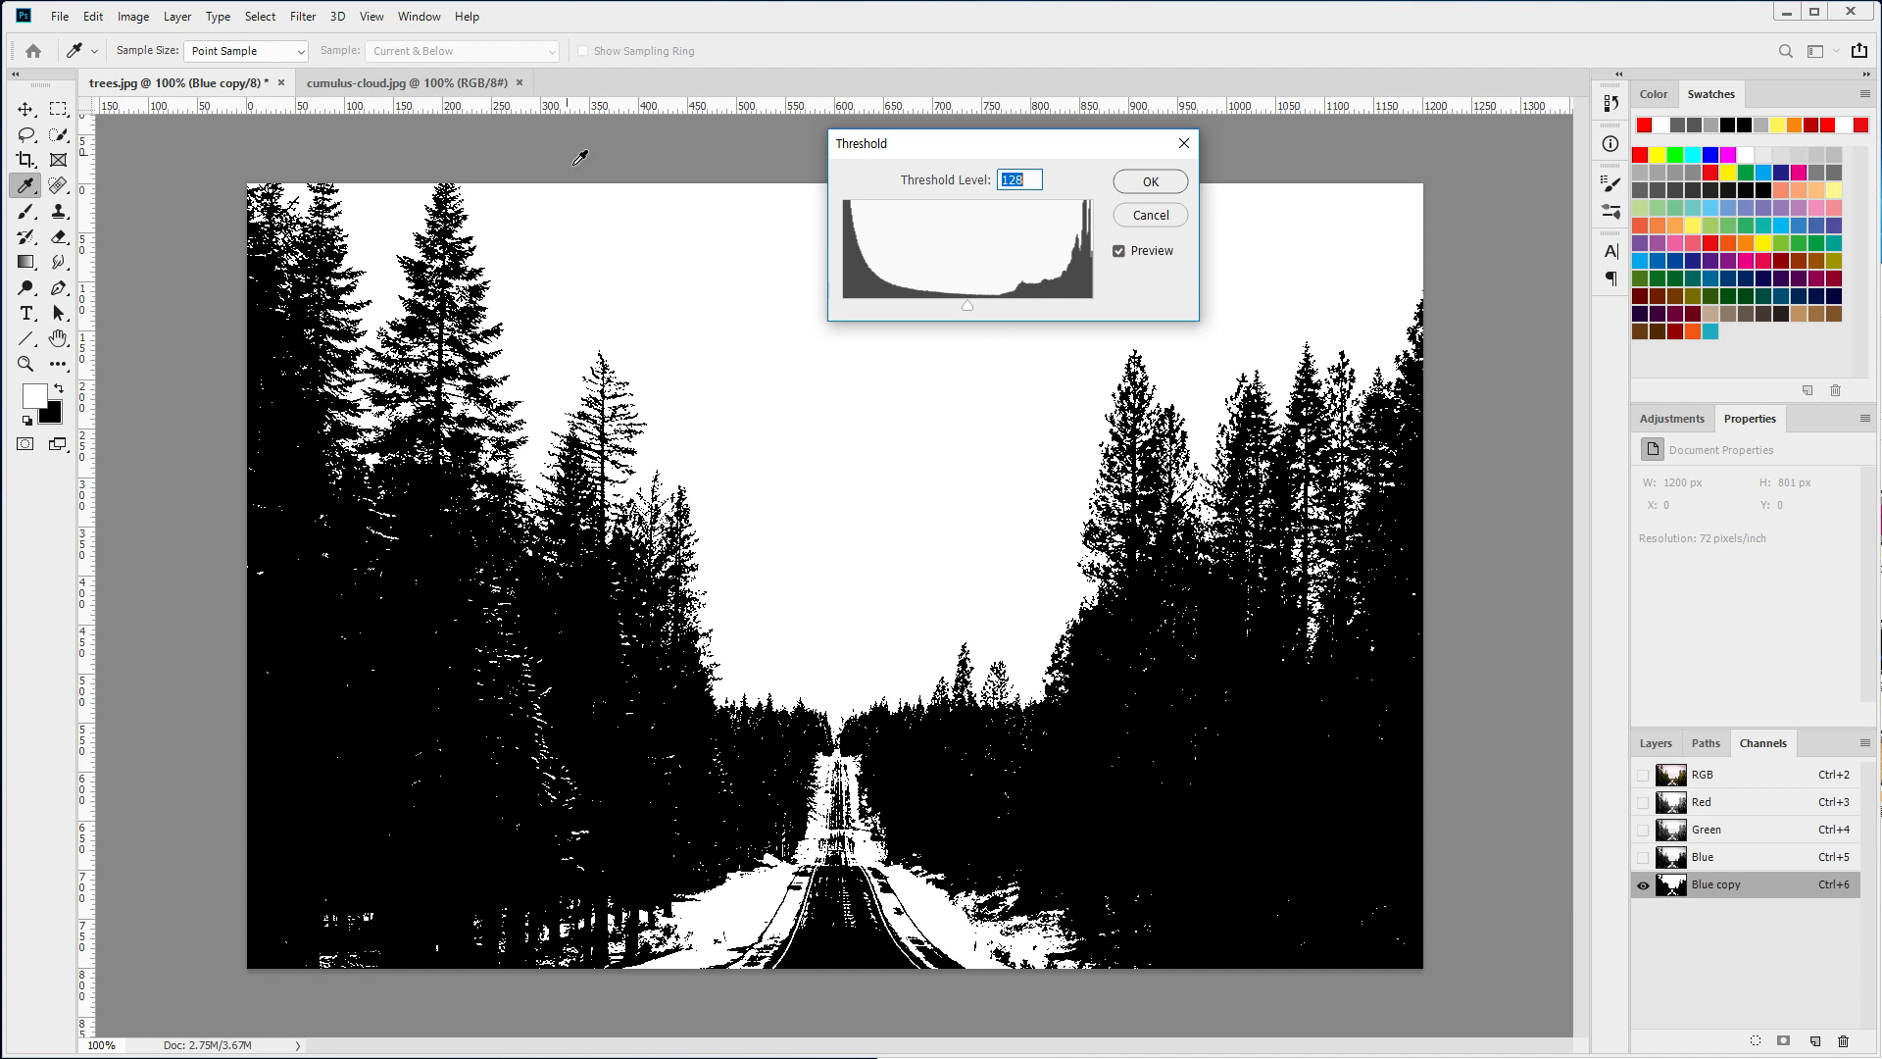
pyautogui.moveTo(968, 306)
pyautogui.mouseDown()
pyautogui.moveTo(1027, 304)
pyautogui.moveTo(894, 304)
pyautogui.moveTo(973, 311)
pyautogui.mouseUp()
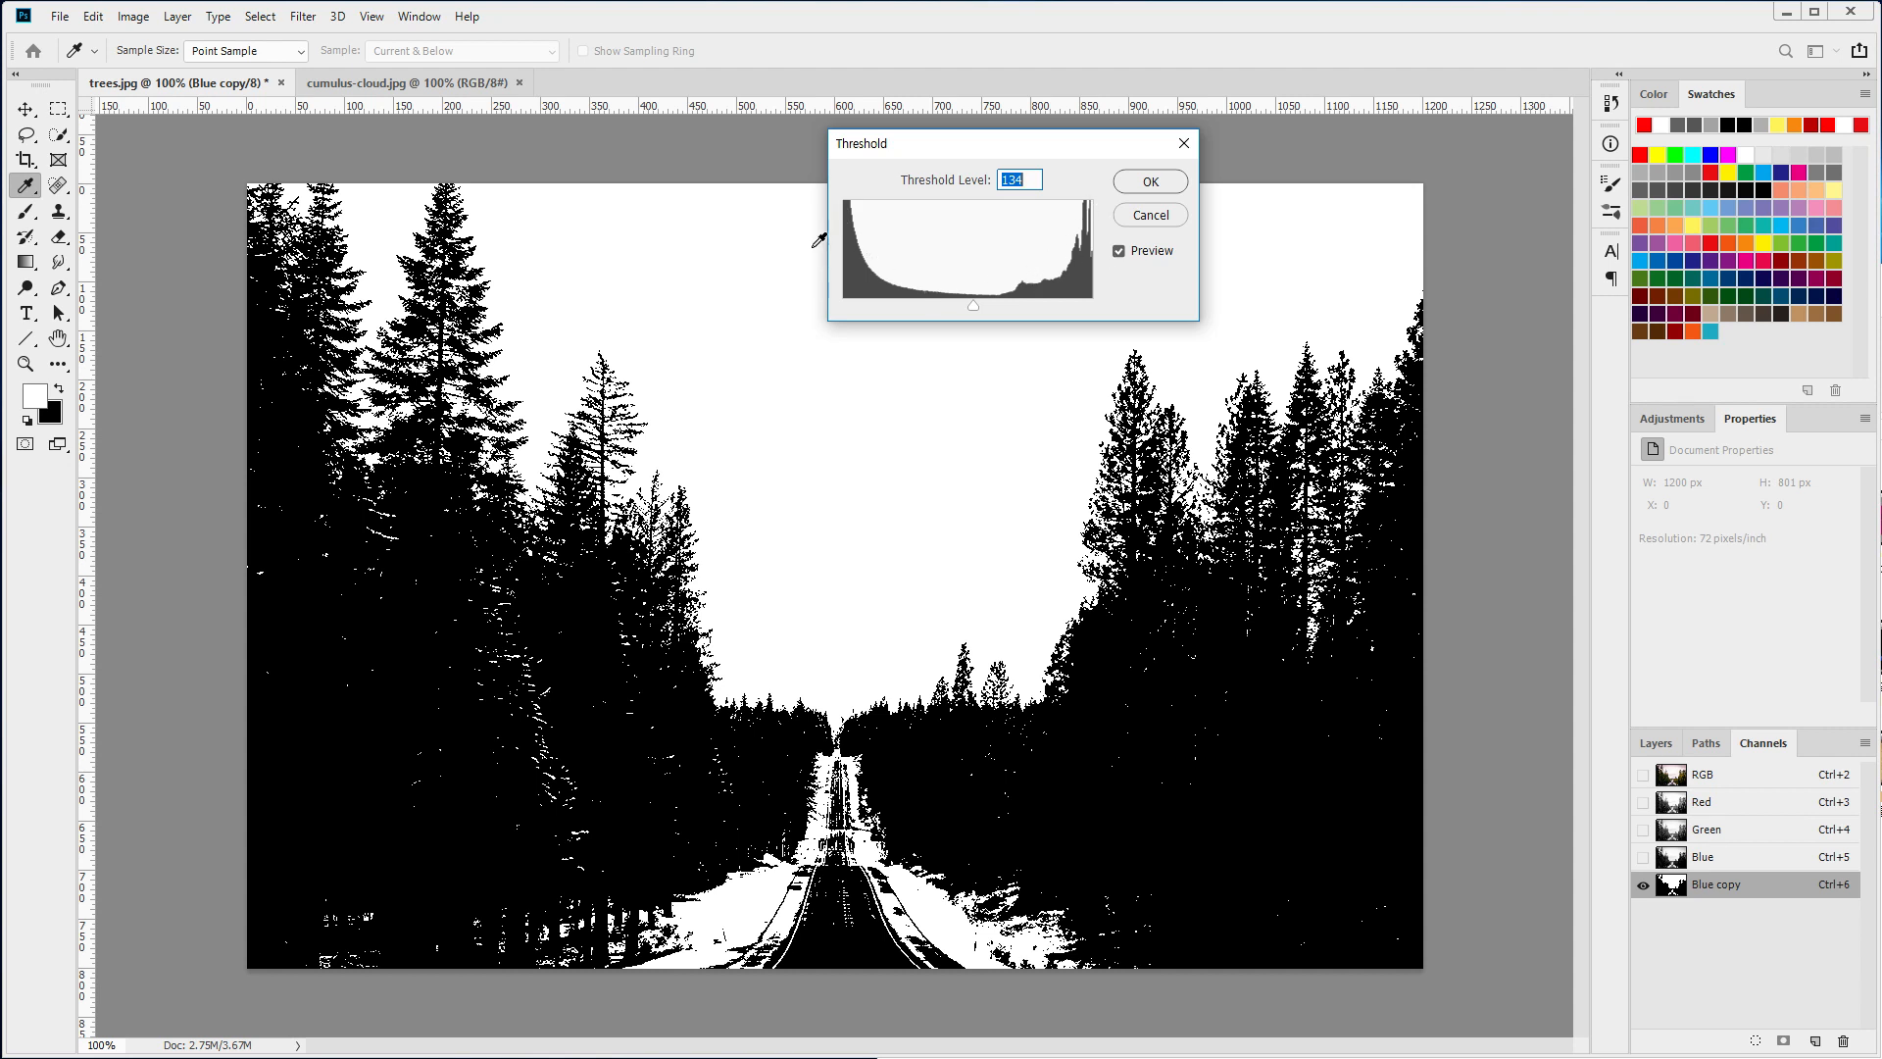
pyautogui.moveTo(973, 302); pyautogui.dragTo(982, 308)
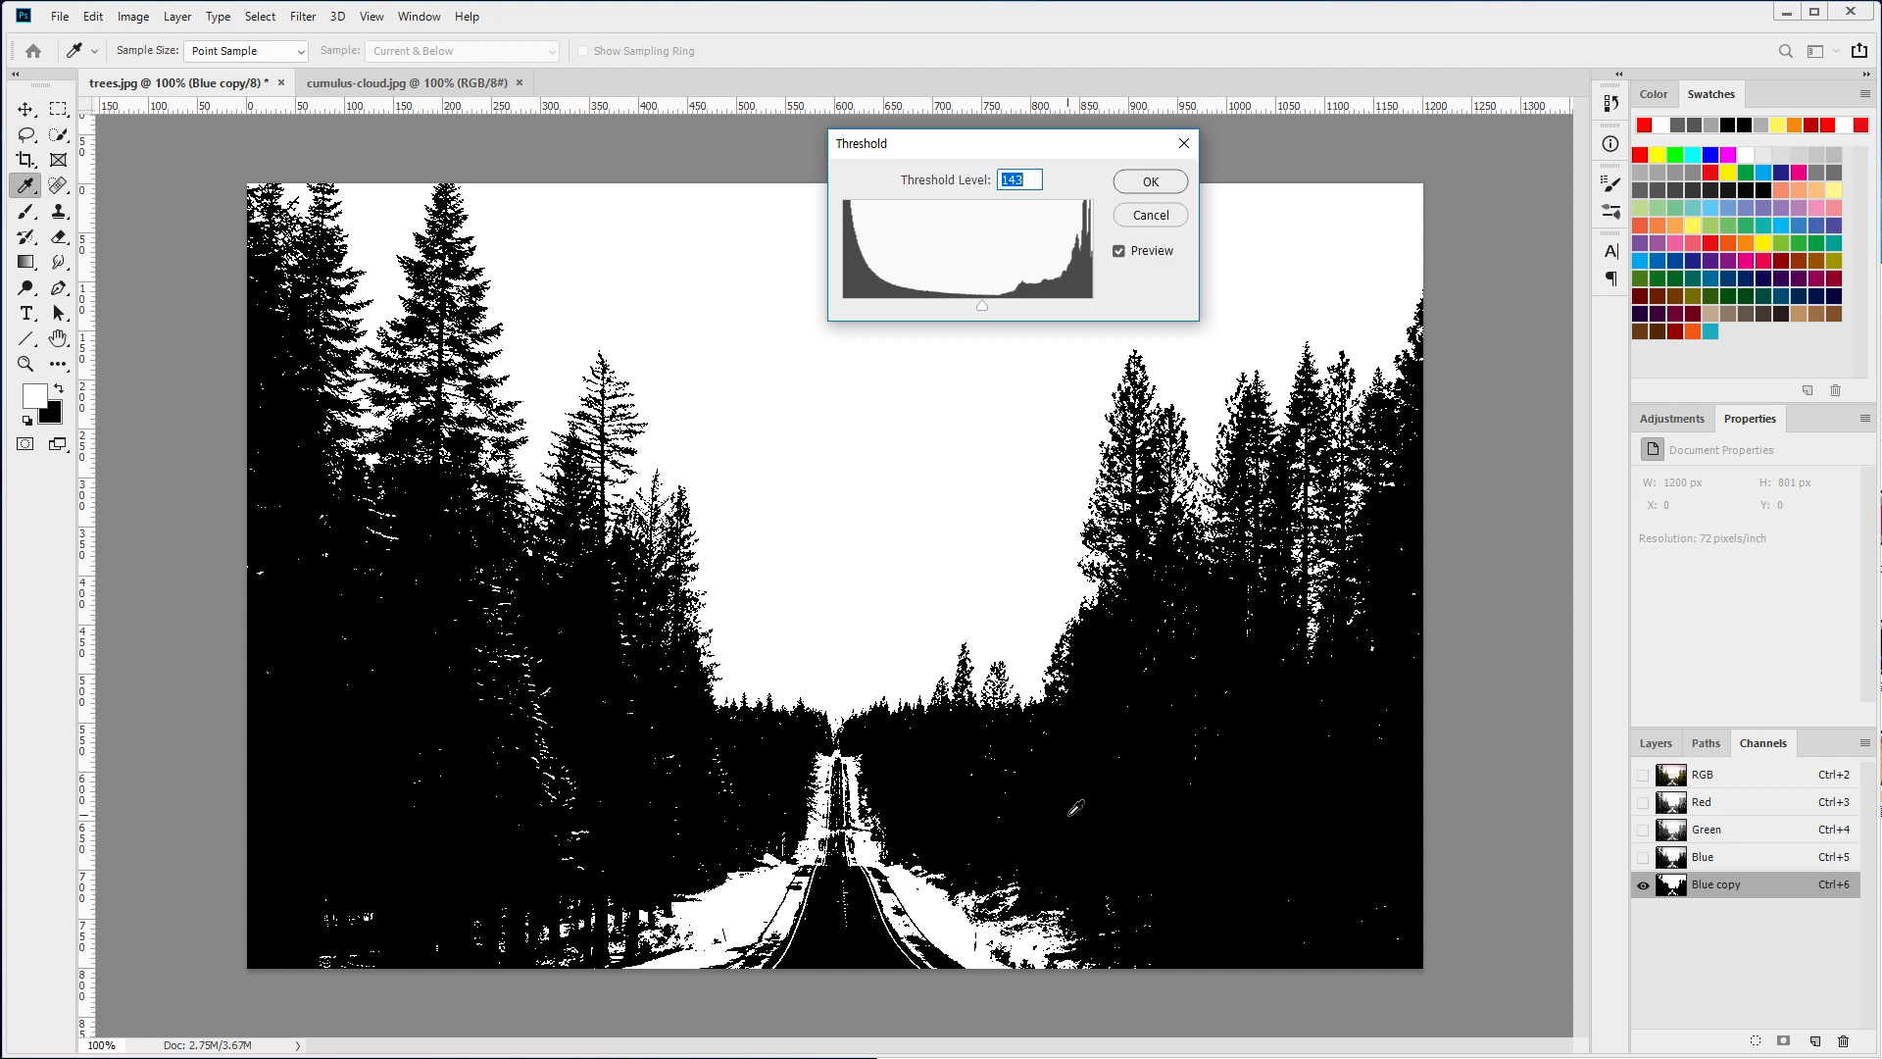
pyautogui.click(1170, 217)
pyautogui.press('z')
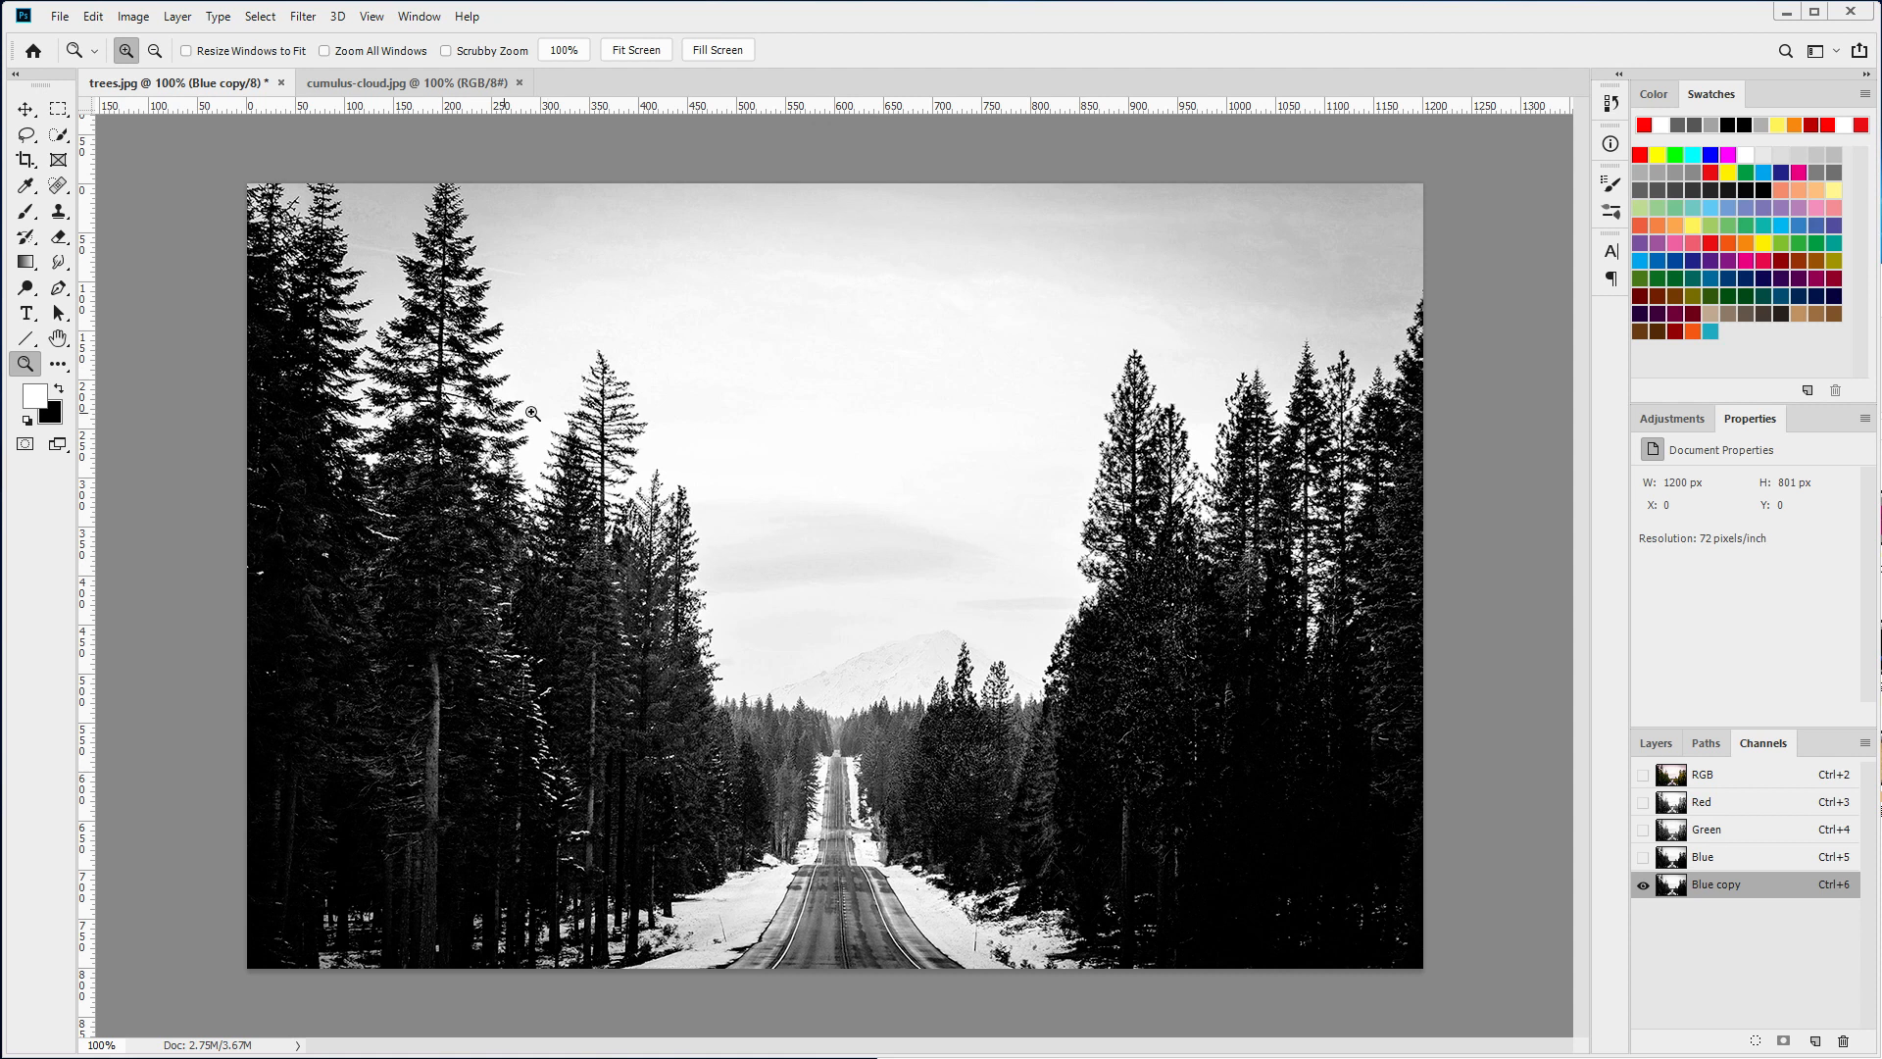
# - Open Levels on the Blue copy channel, try a black output level of 30, and reset it to 0
pyautogui.click(133, 17)
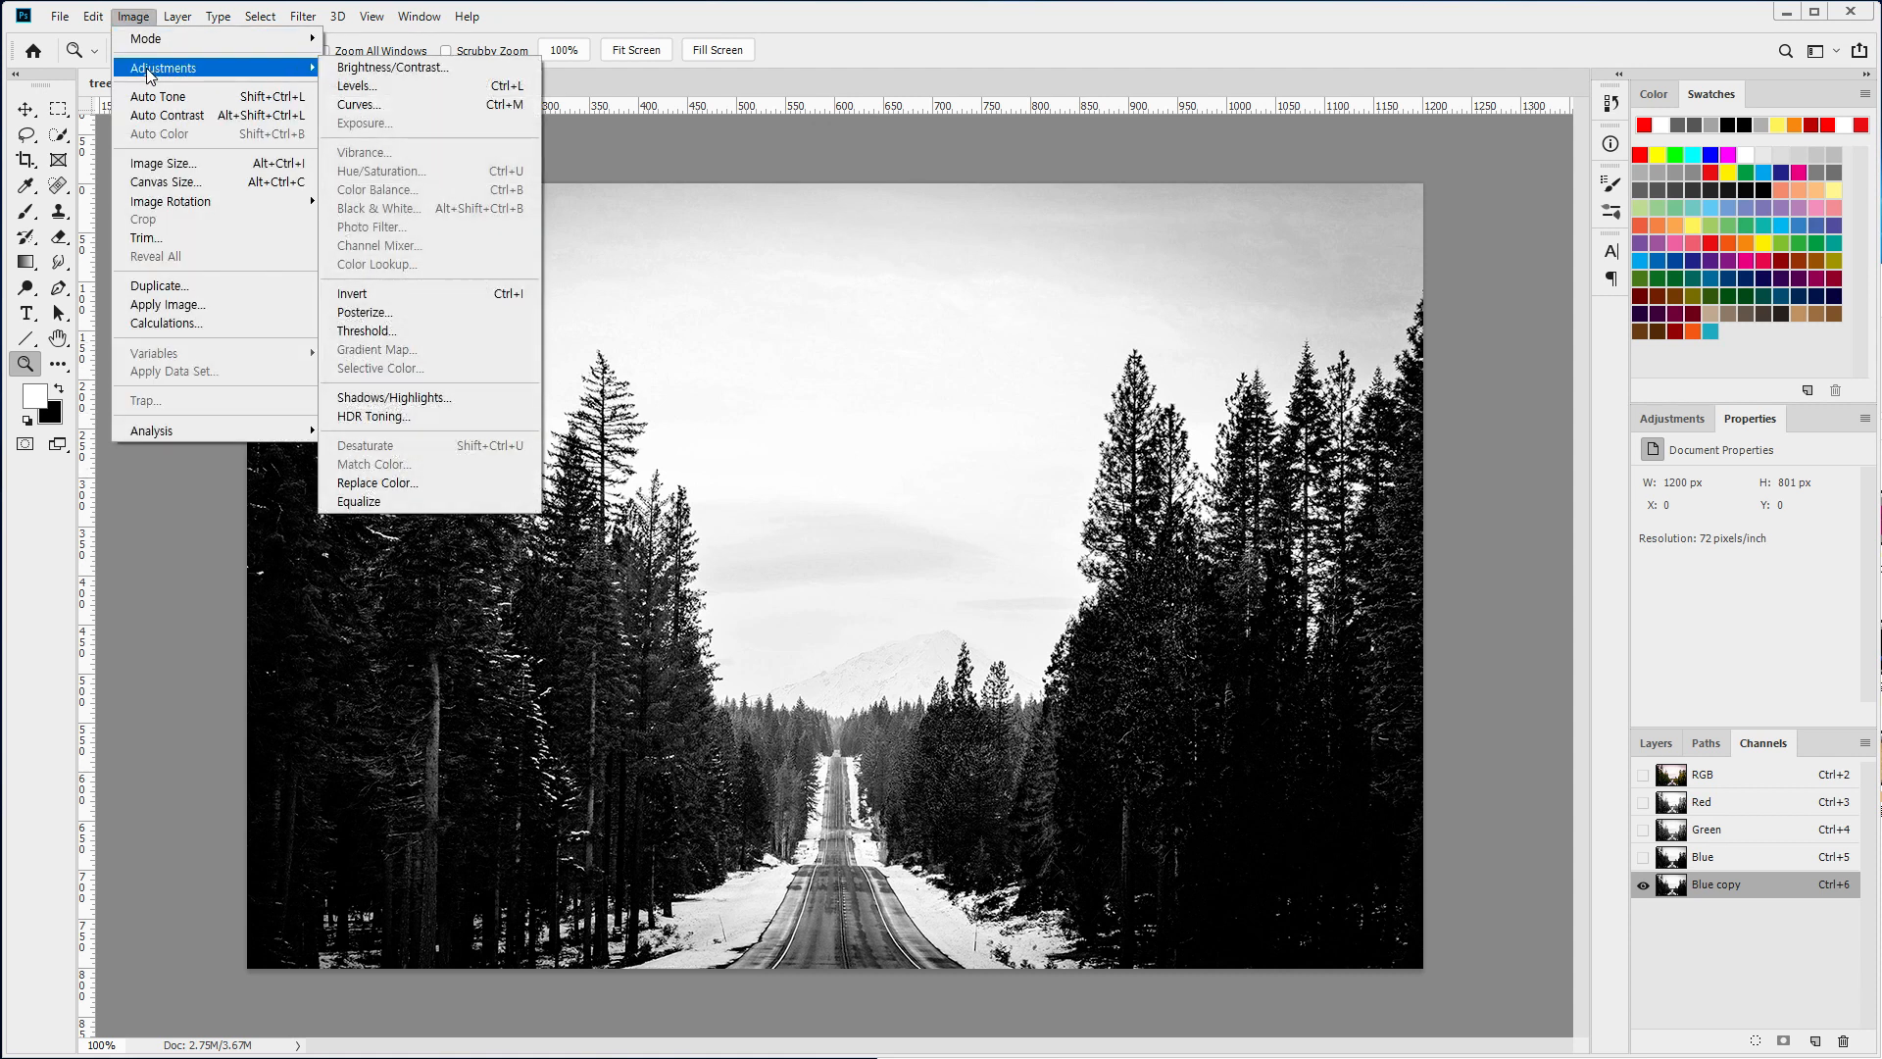
pyautogui.click(352, 90)
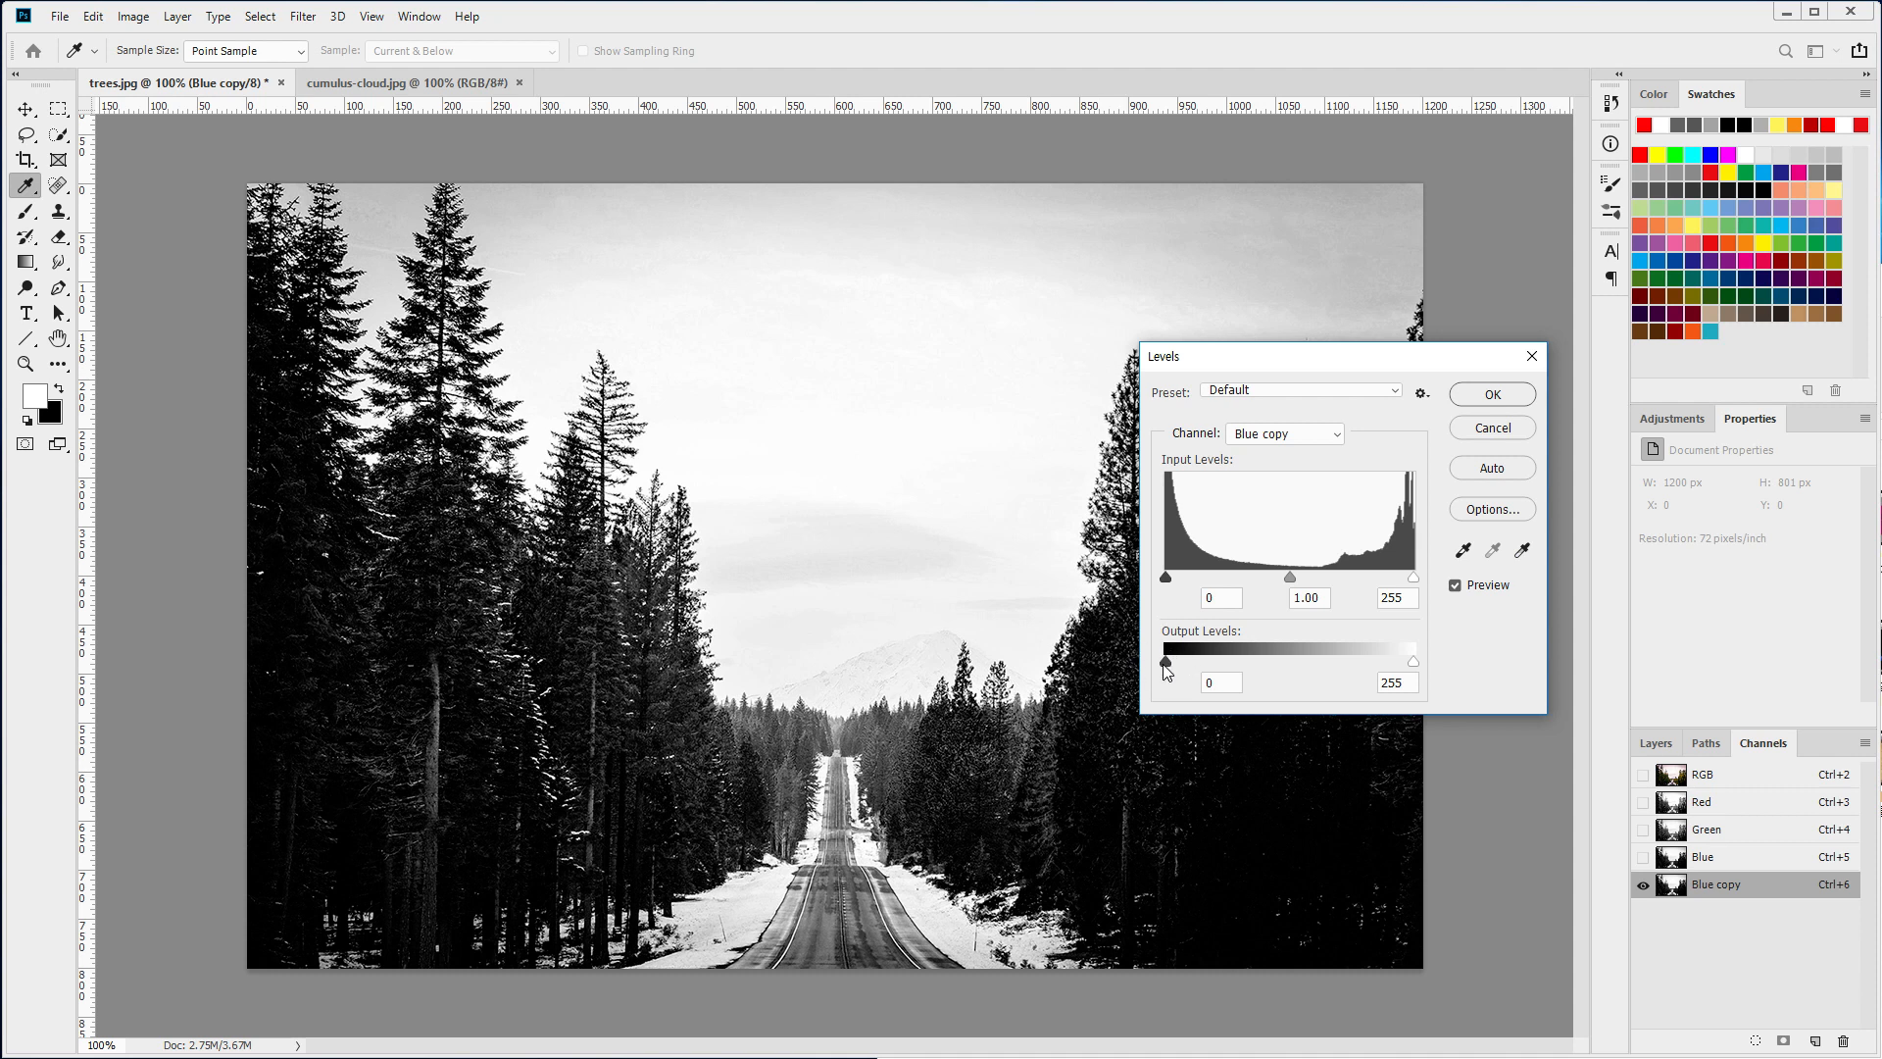
pyautogui.moveTo(1165, 668); pyautogui.dragTo(1194, 667)
pyautogui.moveTo(1412, 666)
pyautogui.mouseDown()
pyautogui.moveTo(1343, 664)
pyautogui.moveTo(1437, 676)
pyautogui.moveTo(1412, 667)
pyautogui.mouseUp()
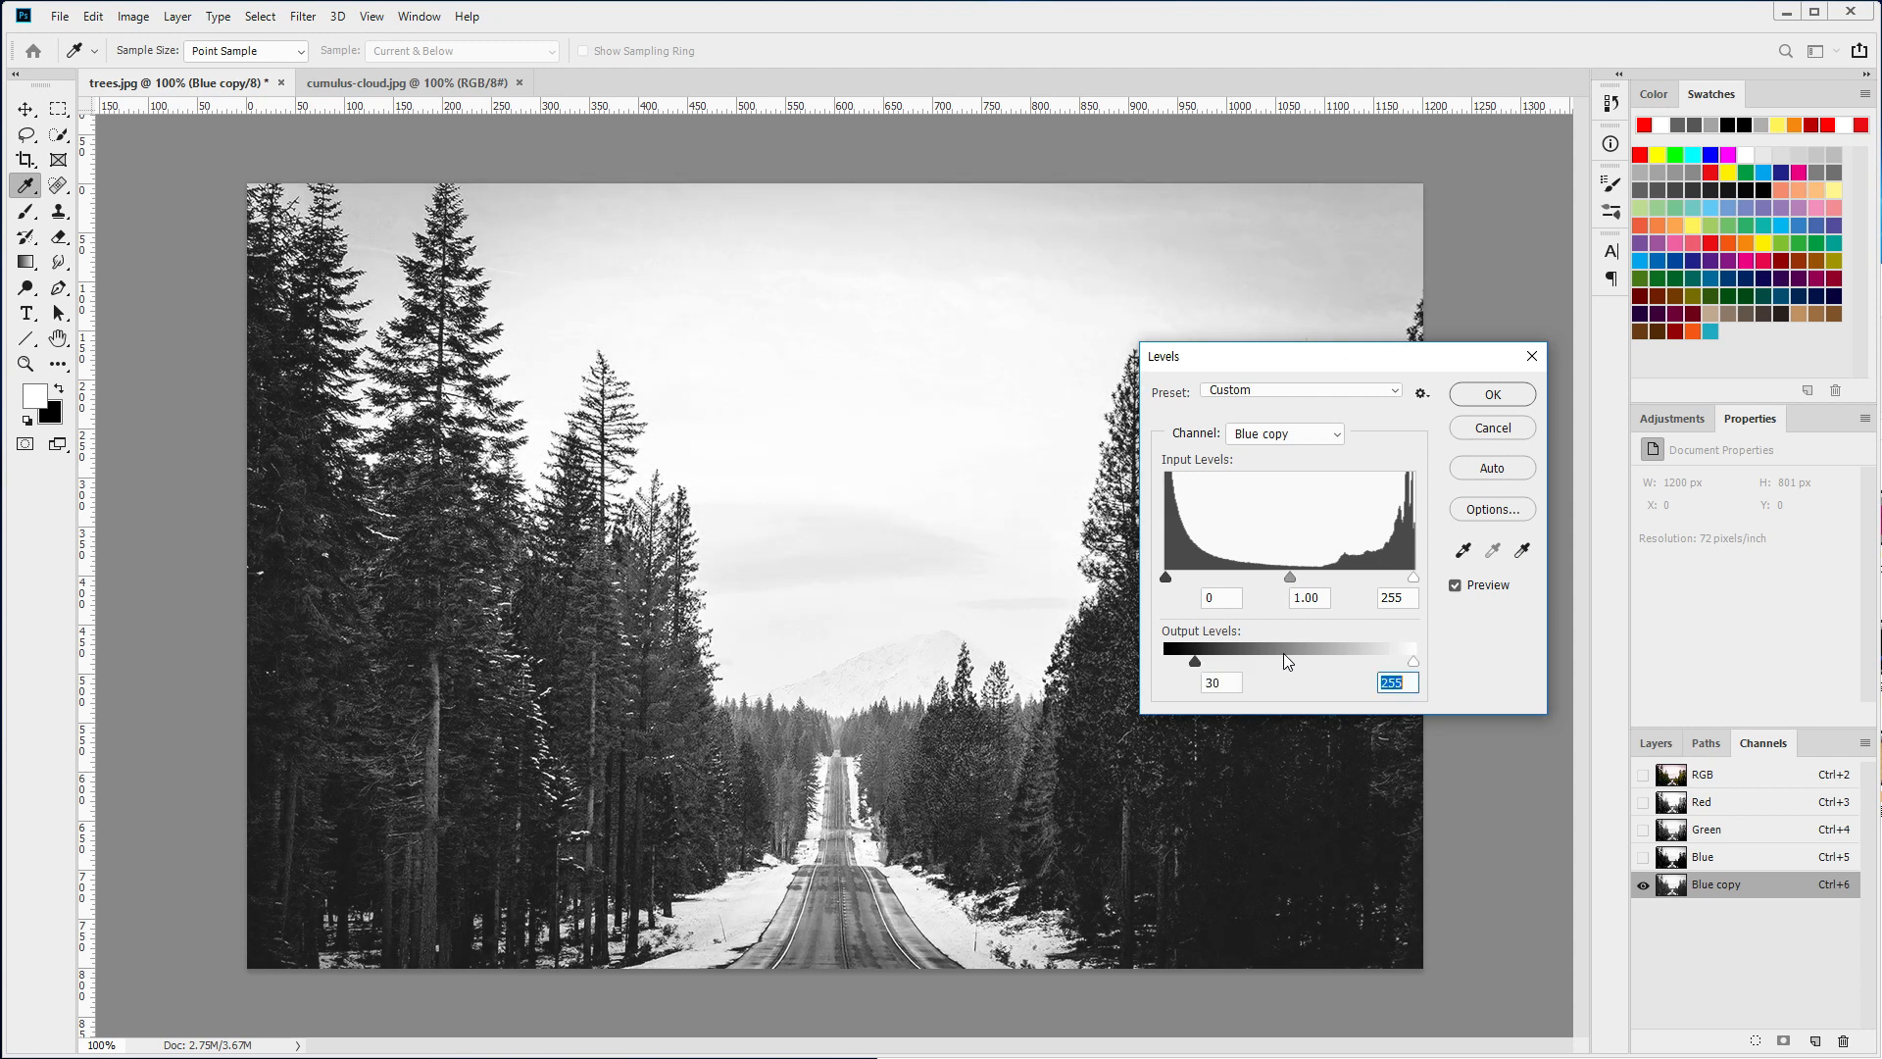
pyautogui.moveTo(1199, 669); pyautogui.dragTo(1135, 666)
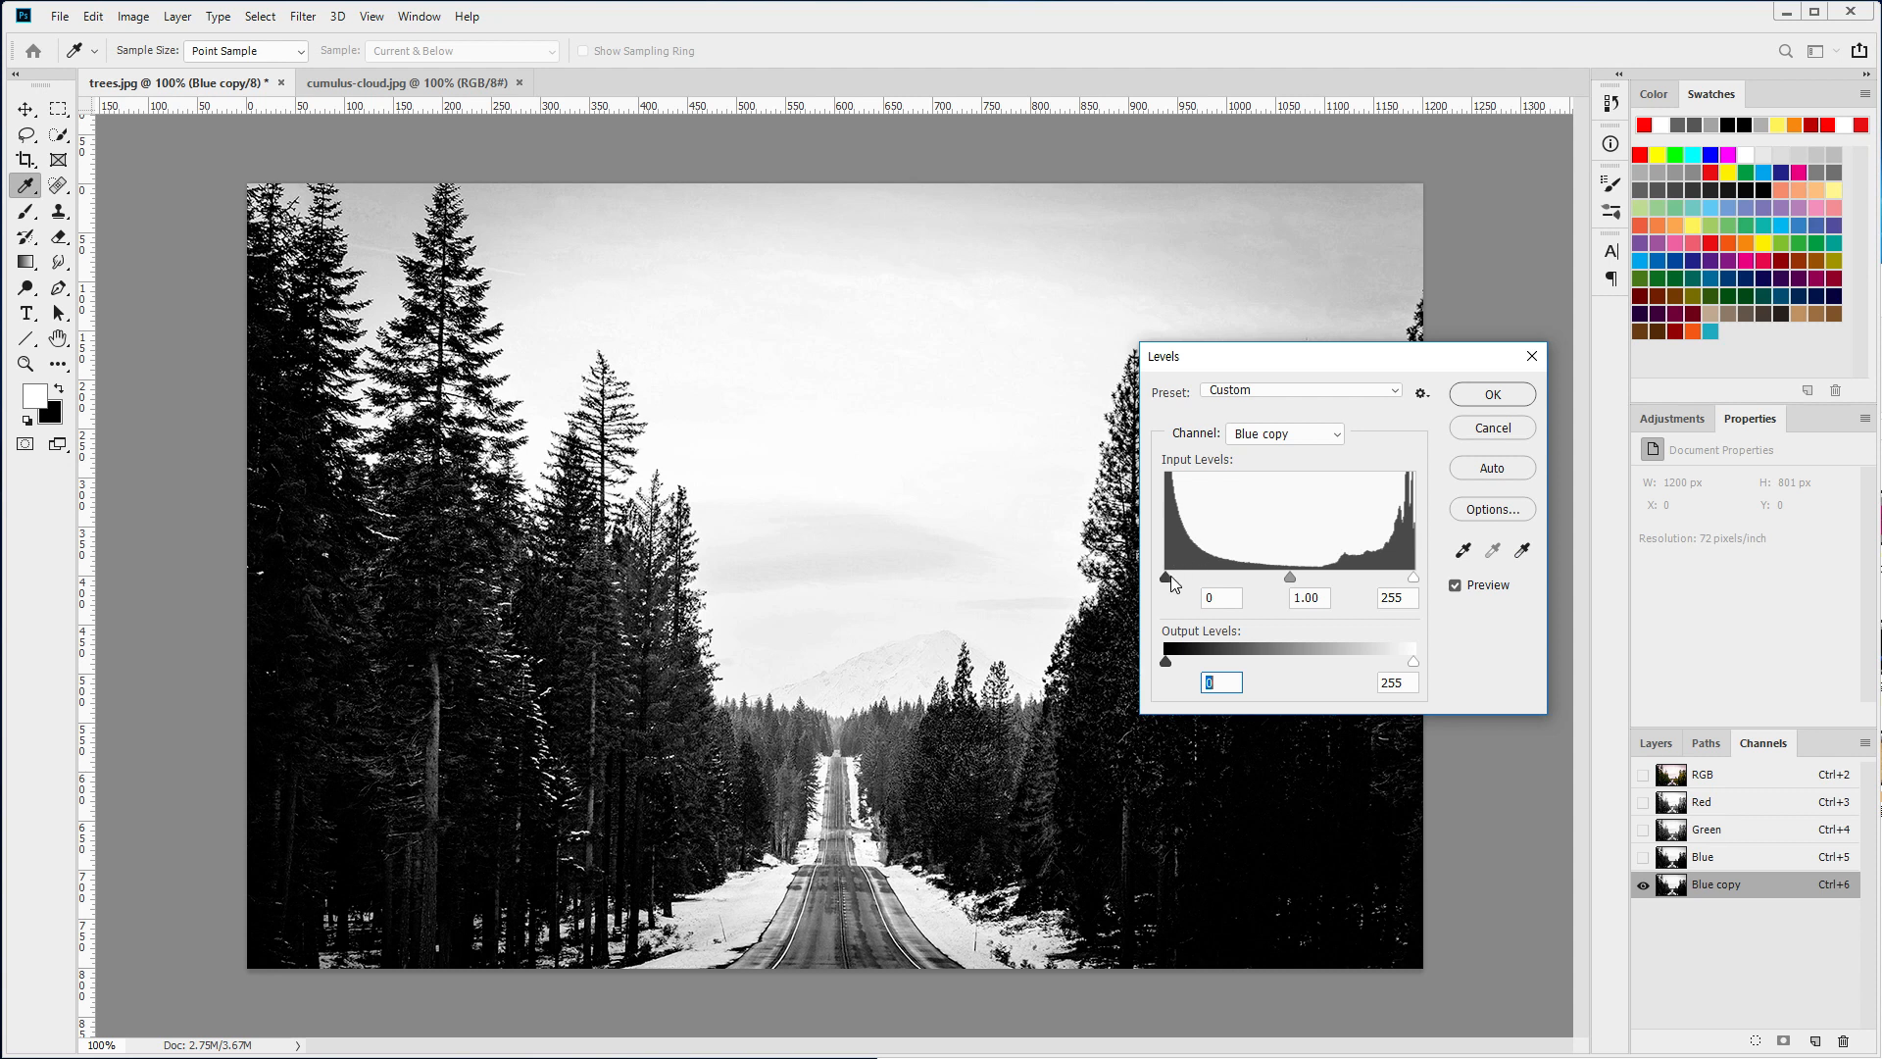
# - Raise the channel's contrast with a black input level of 91 and a white input level of 155
pyautogui.moveTo(1169, 585); pyautogui.dragTo(1237, 580)
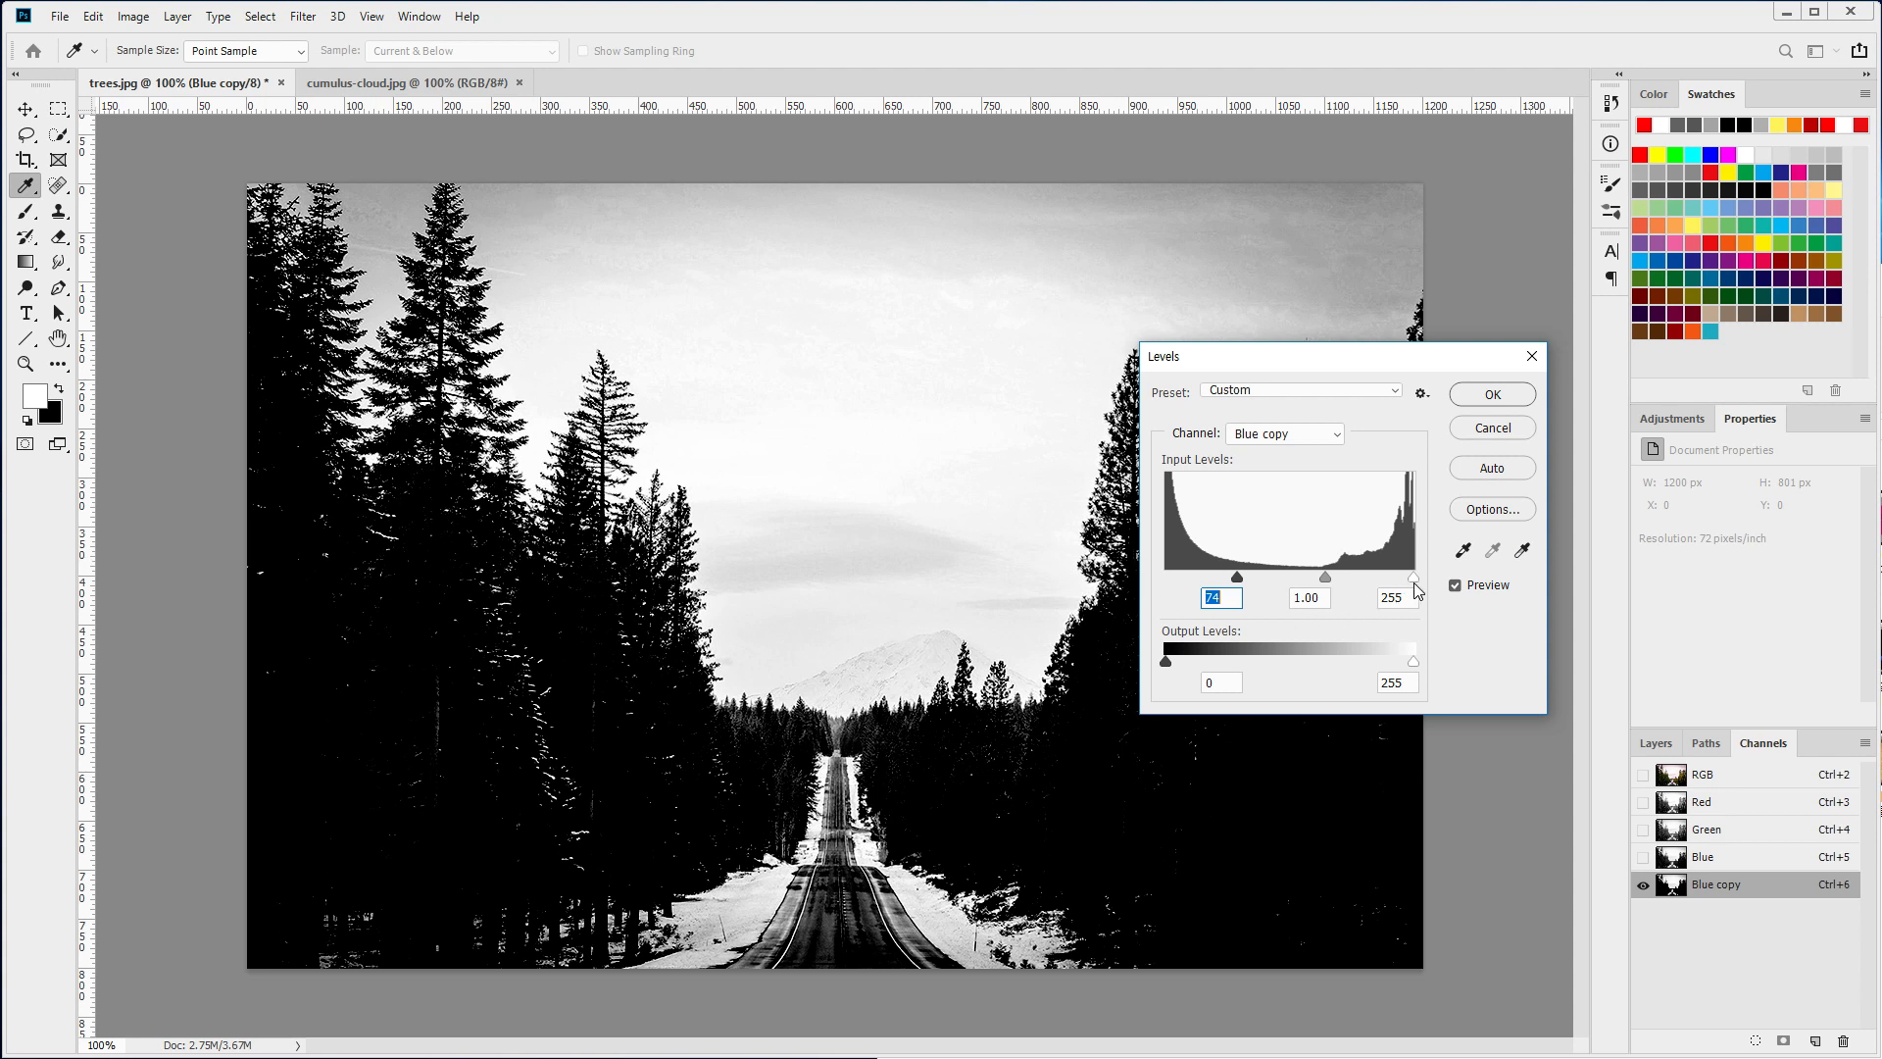
pyautogui.moveTo(1407, 580); pyautogui.dragTo(1320, 573)
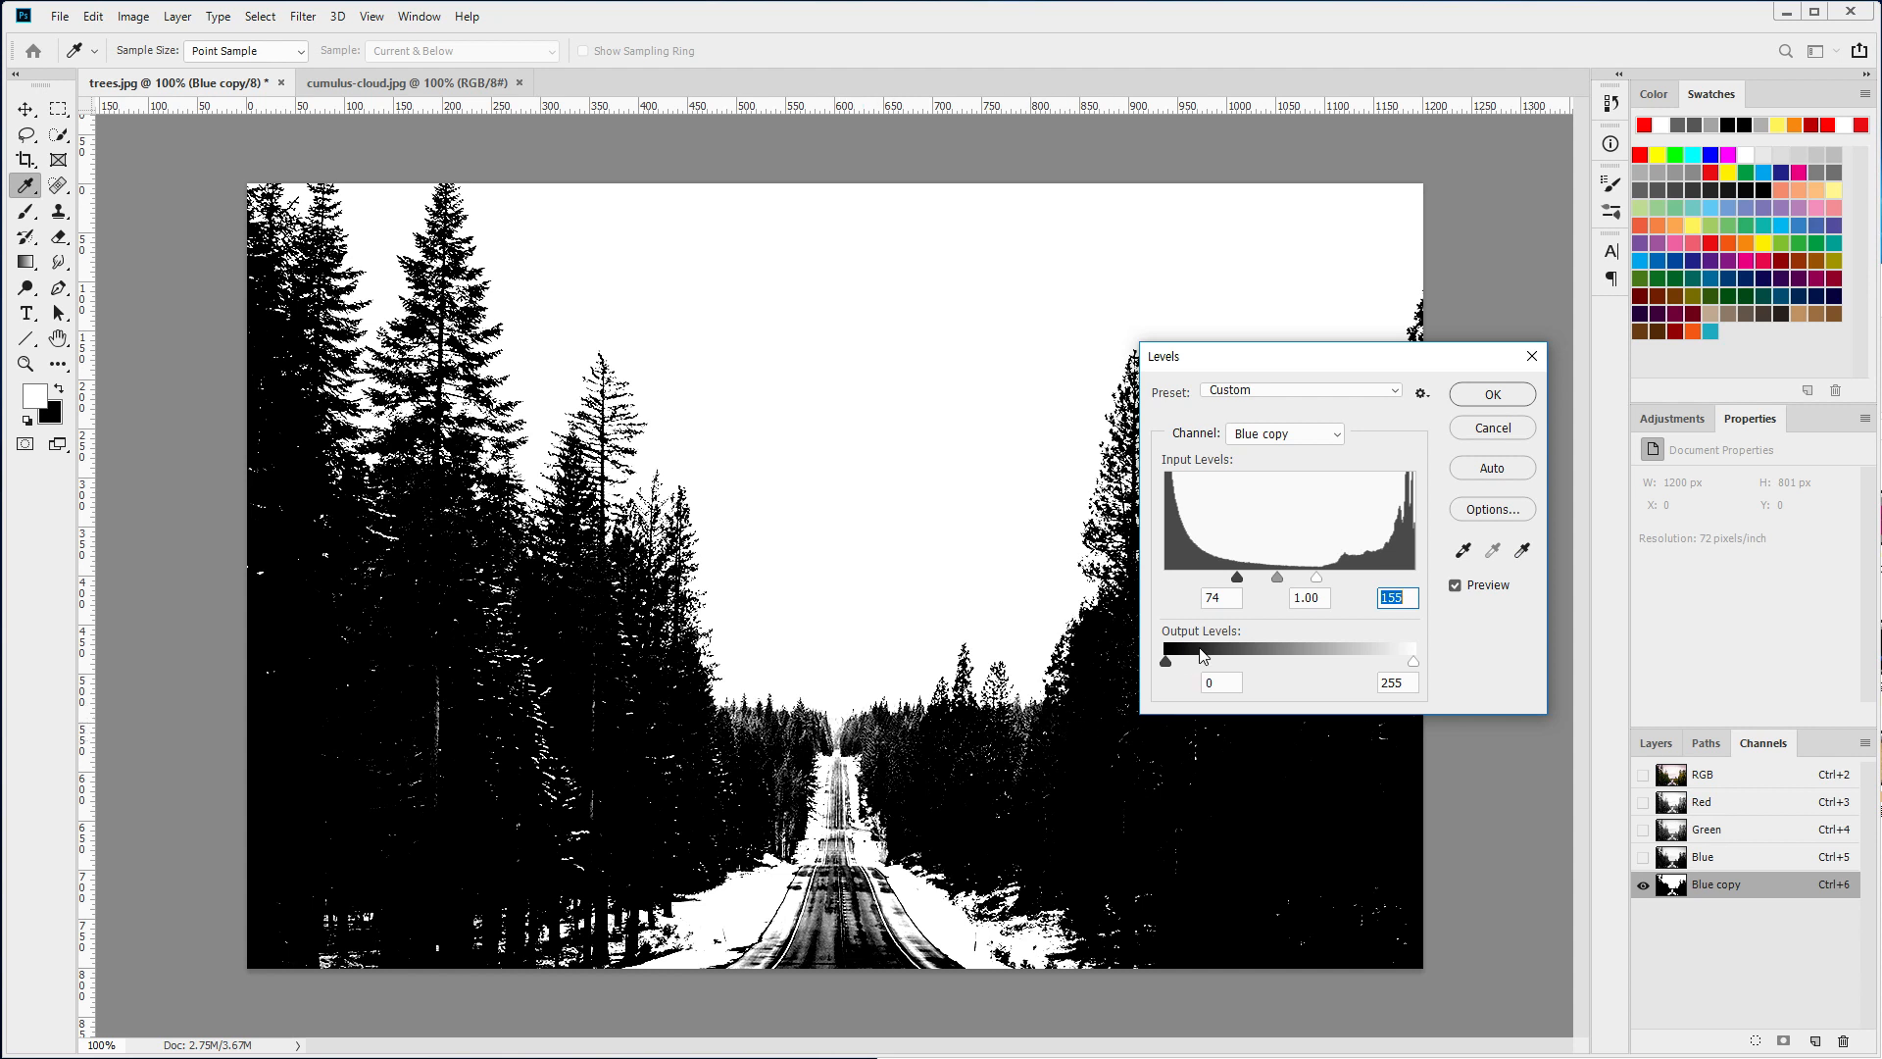
pyautogui.moveTo(1237, 577); pyautogui.dragTo(1290, 585)
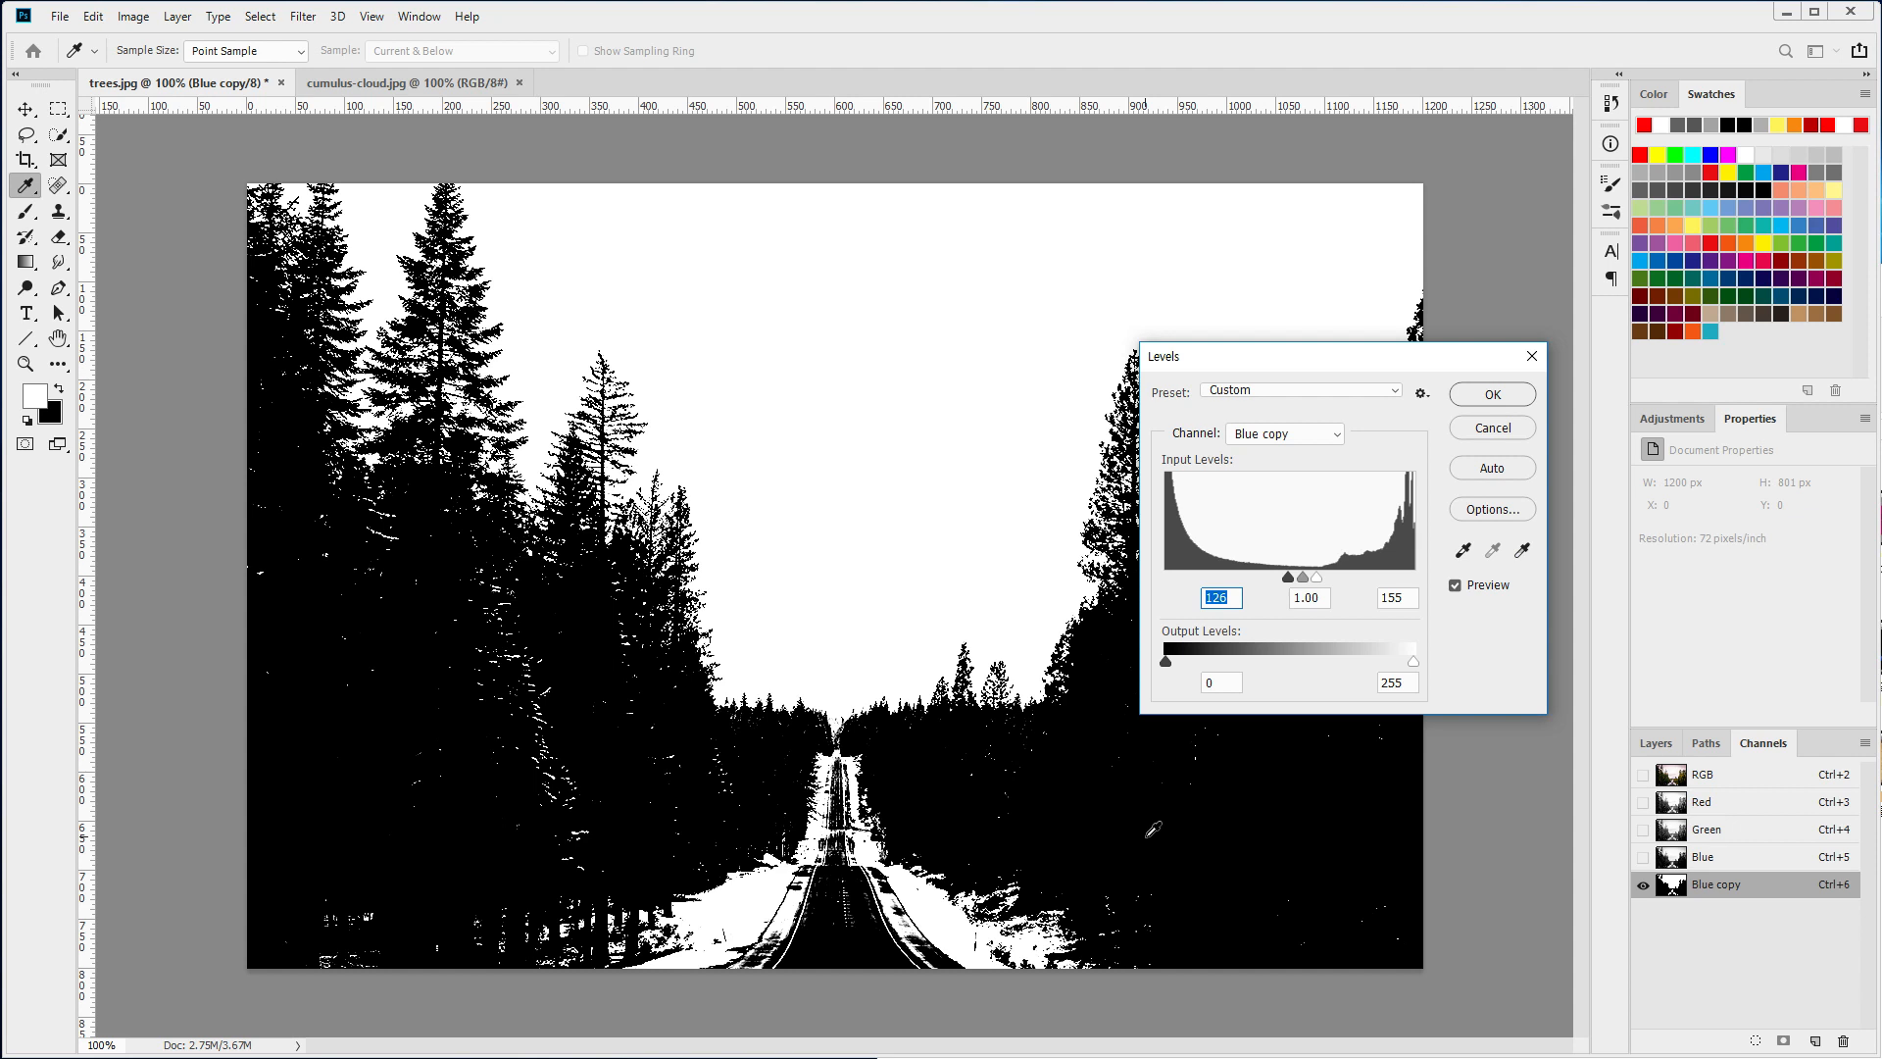
pyautogui.moveTo(1288, 579); pyautogui.dragTo(1255, 575)
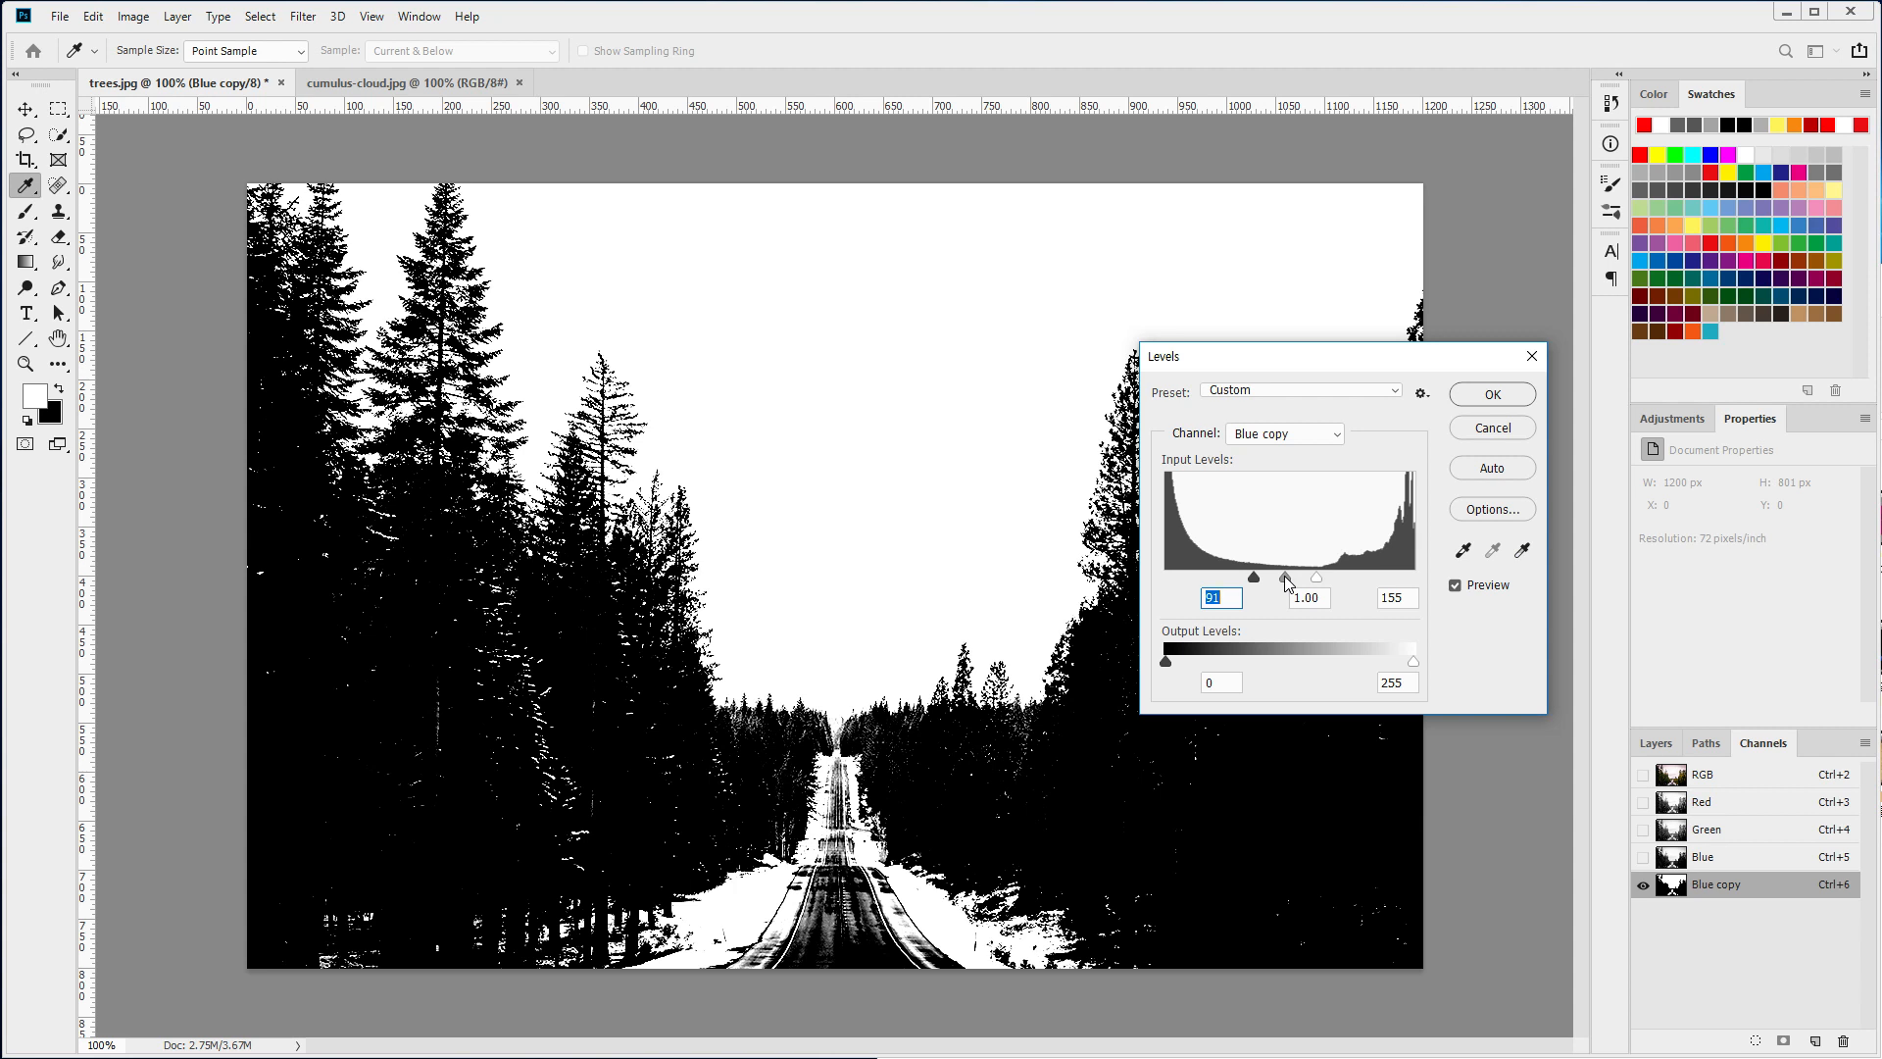
# - Try midtone input levels of 9.99, 0.63 and 0.78, with the black input level raised to 129
pyautogui.moveTo(1284, 577)
pyautogui.mouseDown()
pyautogui.moveTo(1324, 583)
pyautogui.moveTo(1268, 578)
pyautogui.mouseUp()
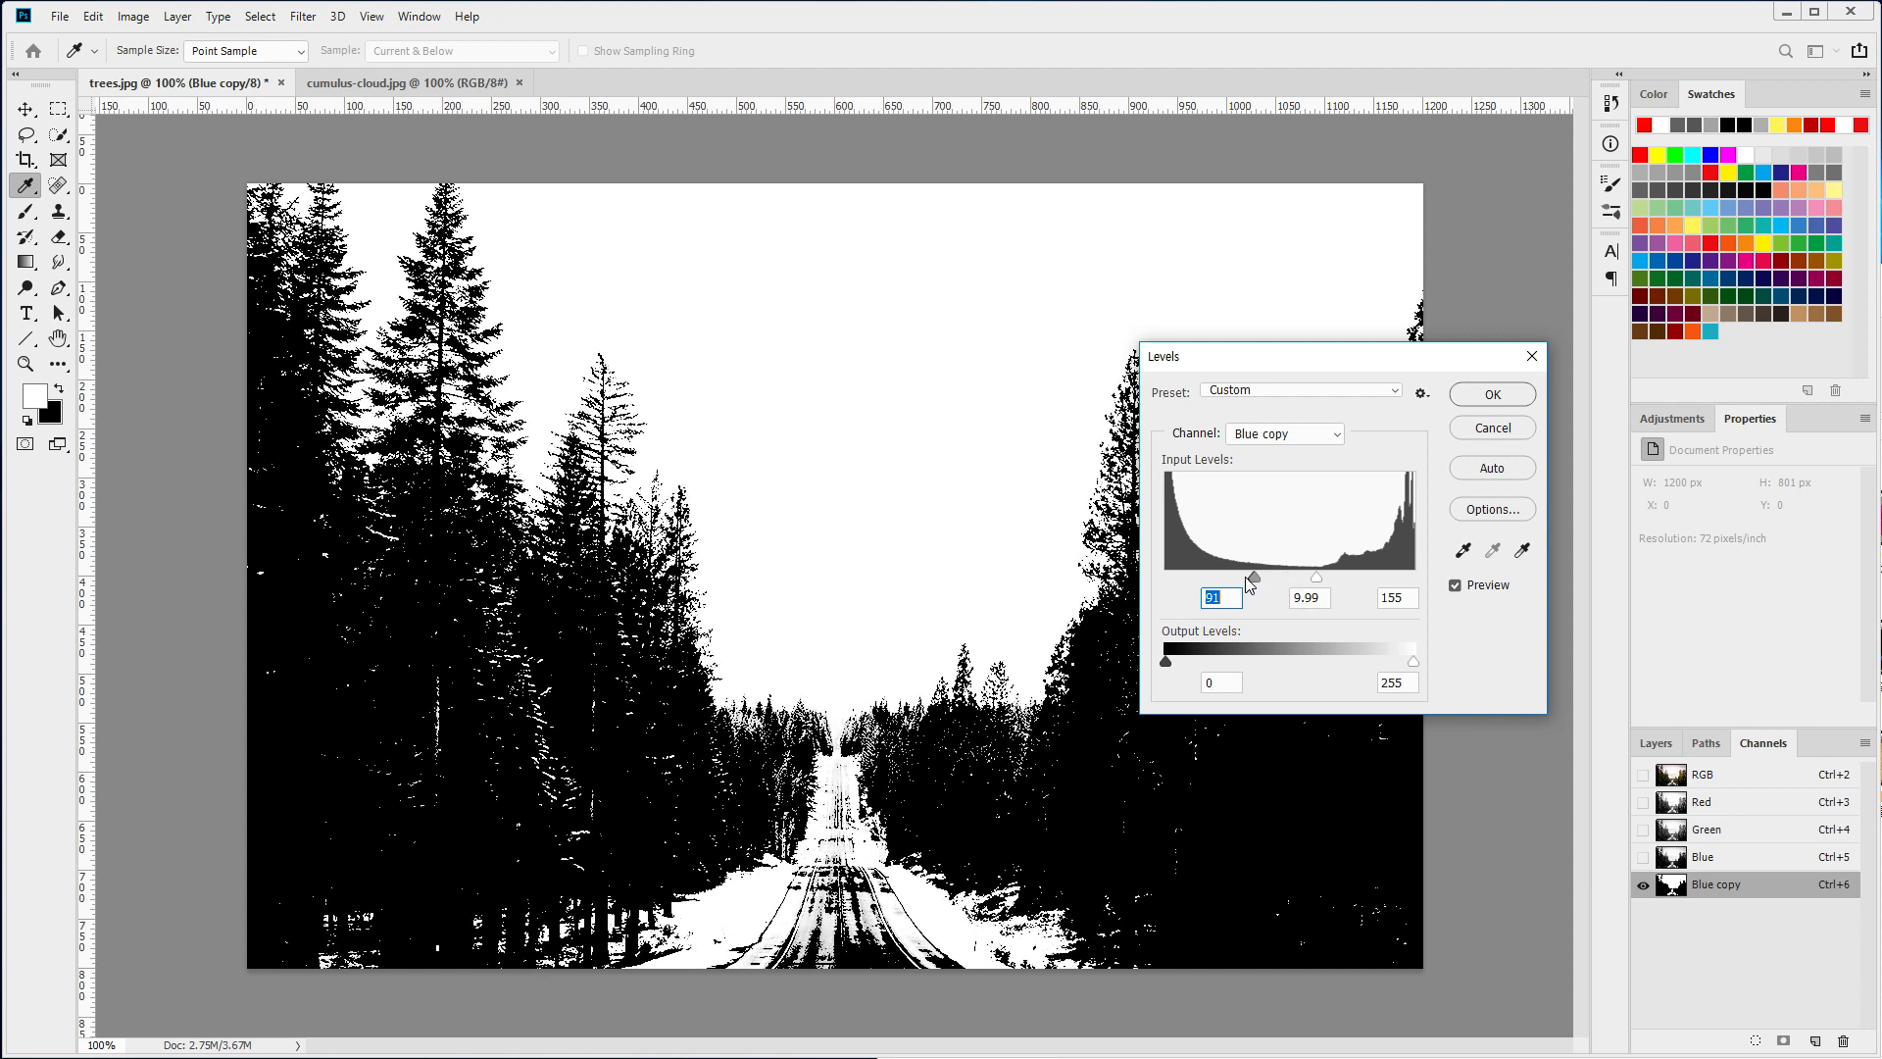
pyautogui.moveTo(1258, 577); pyautogui.dragTo(1297, 589)
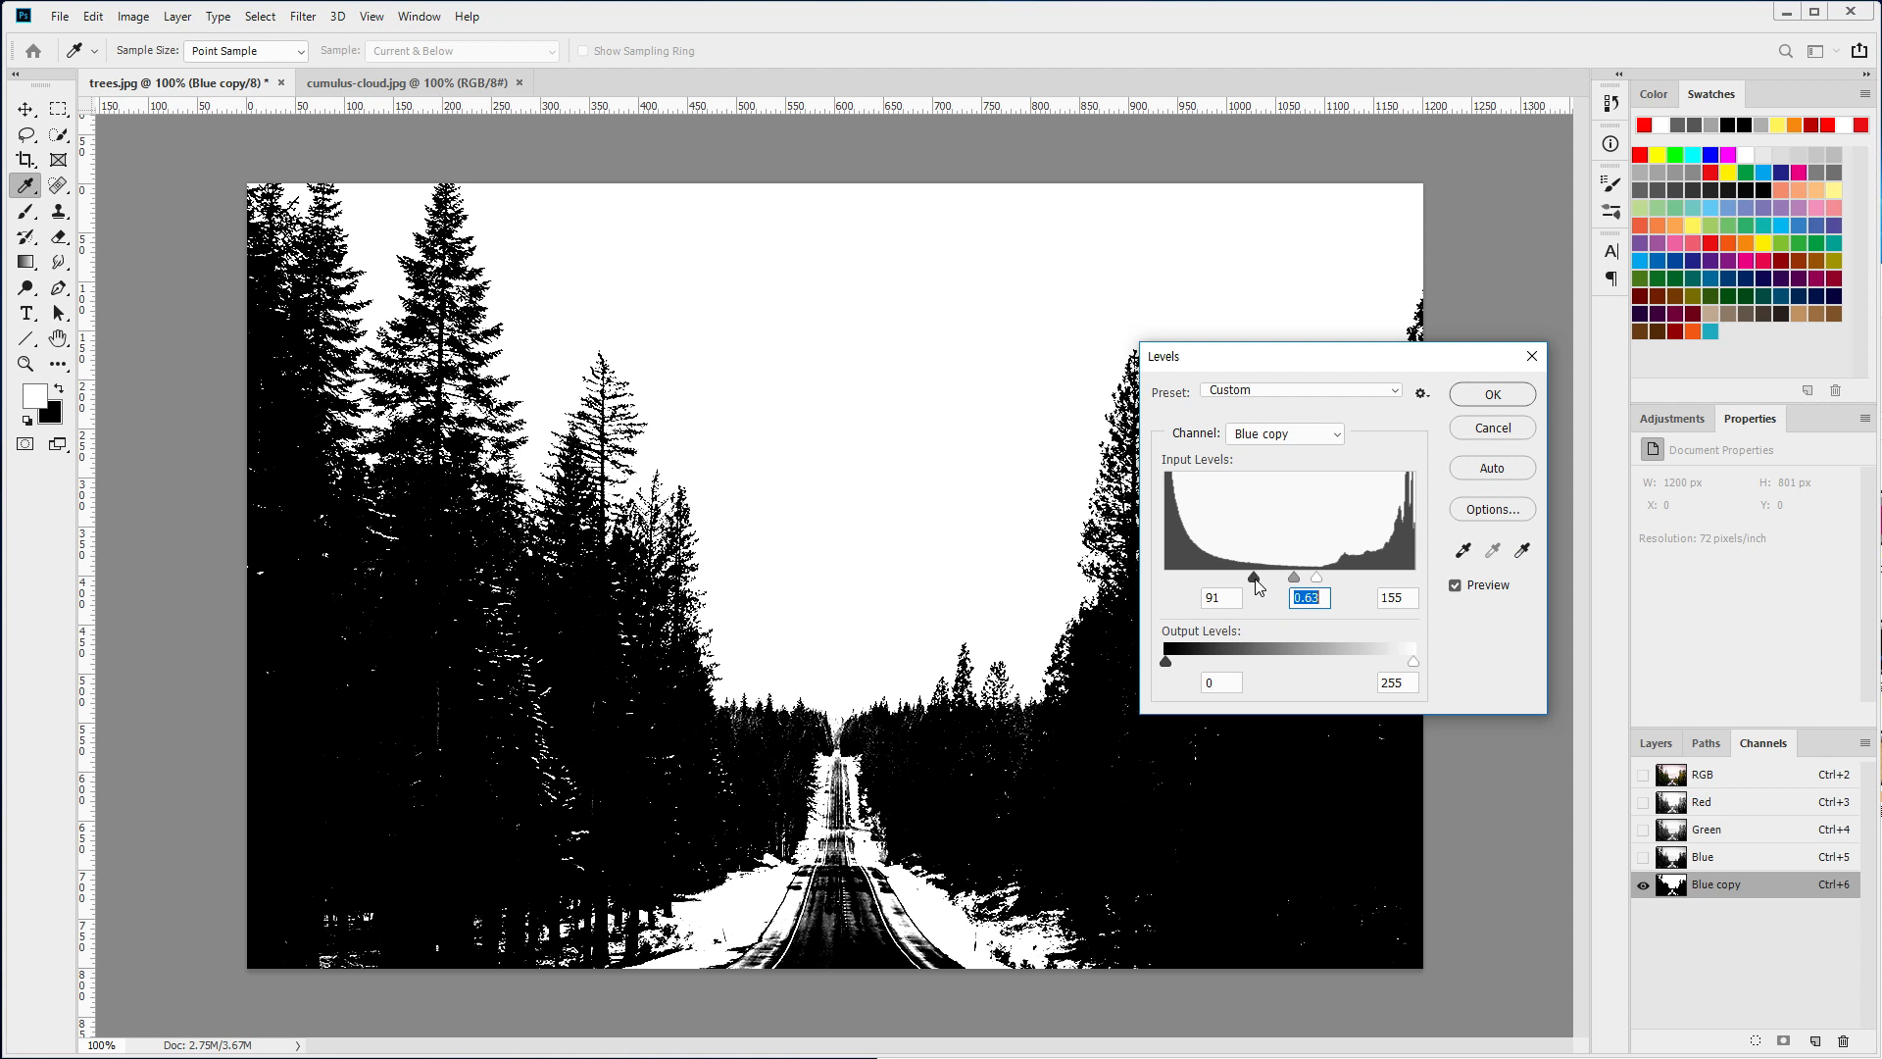
pyautogui.moveTo(1261, 576); pyautogui.dragTo(1304, 578)
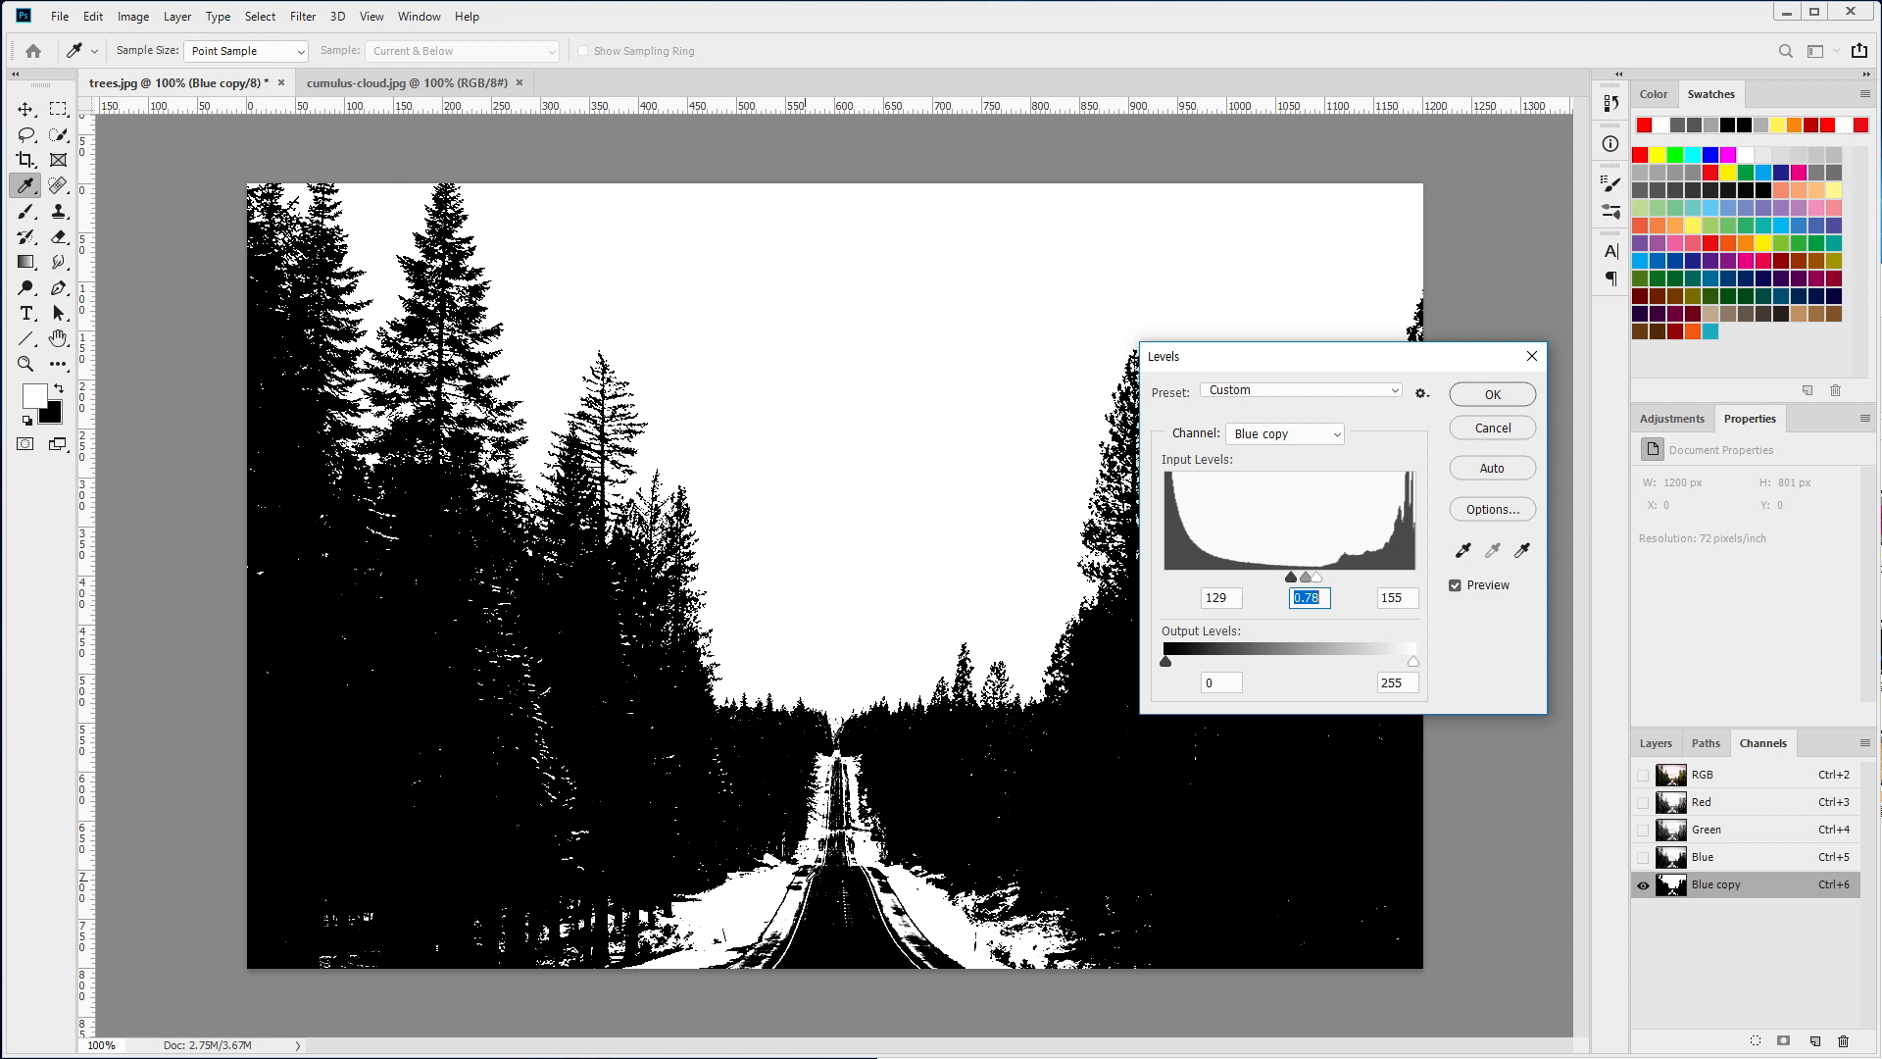
# - Set the Blue copy input levels to black 120, midtone 1.24 and white 149, and apply the adjustment
pyautogui.moveTo(1287, 580); pyautogui.dragTo(1297, 579)
pyautogui.click(1311, 579)
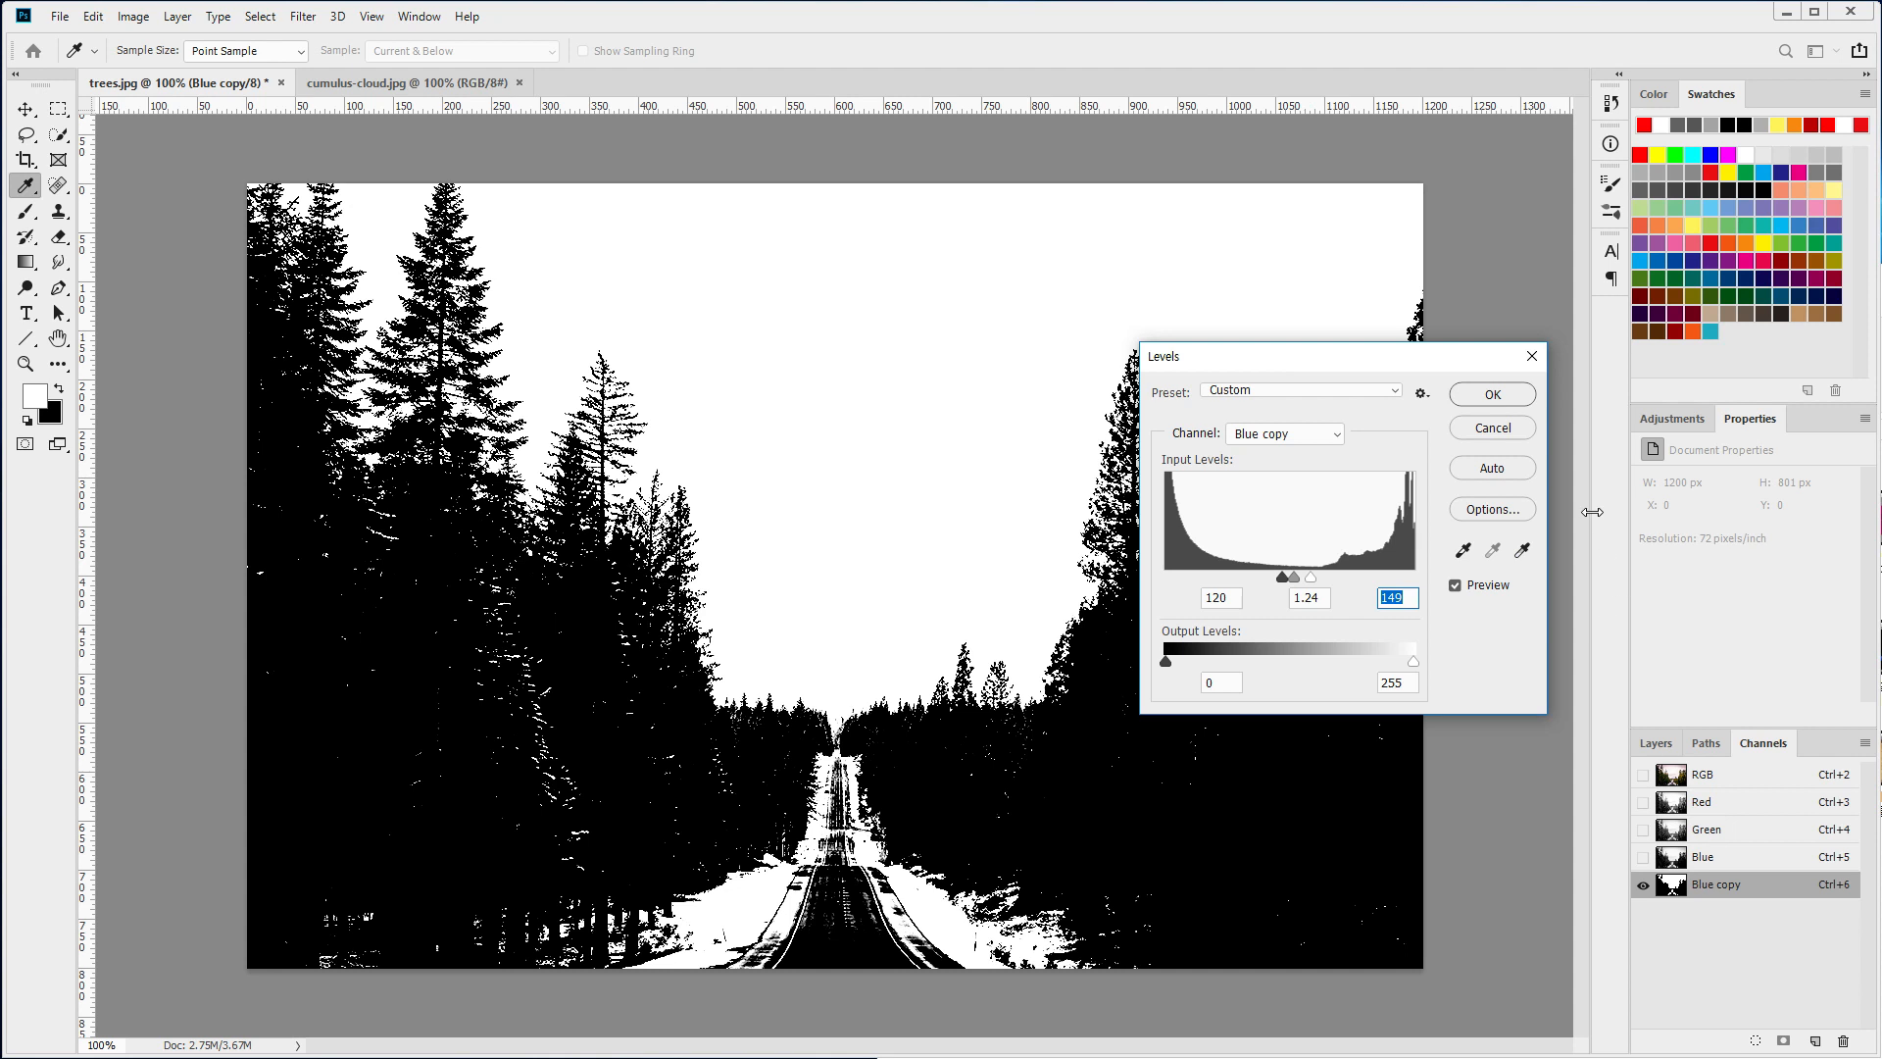
pyautogui.click(1488, 393)
pyautogui.press('z')
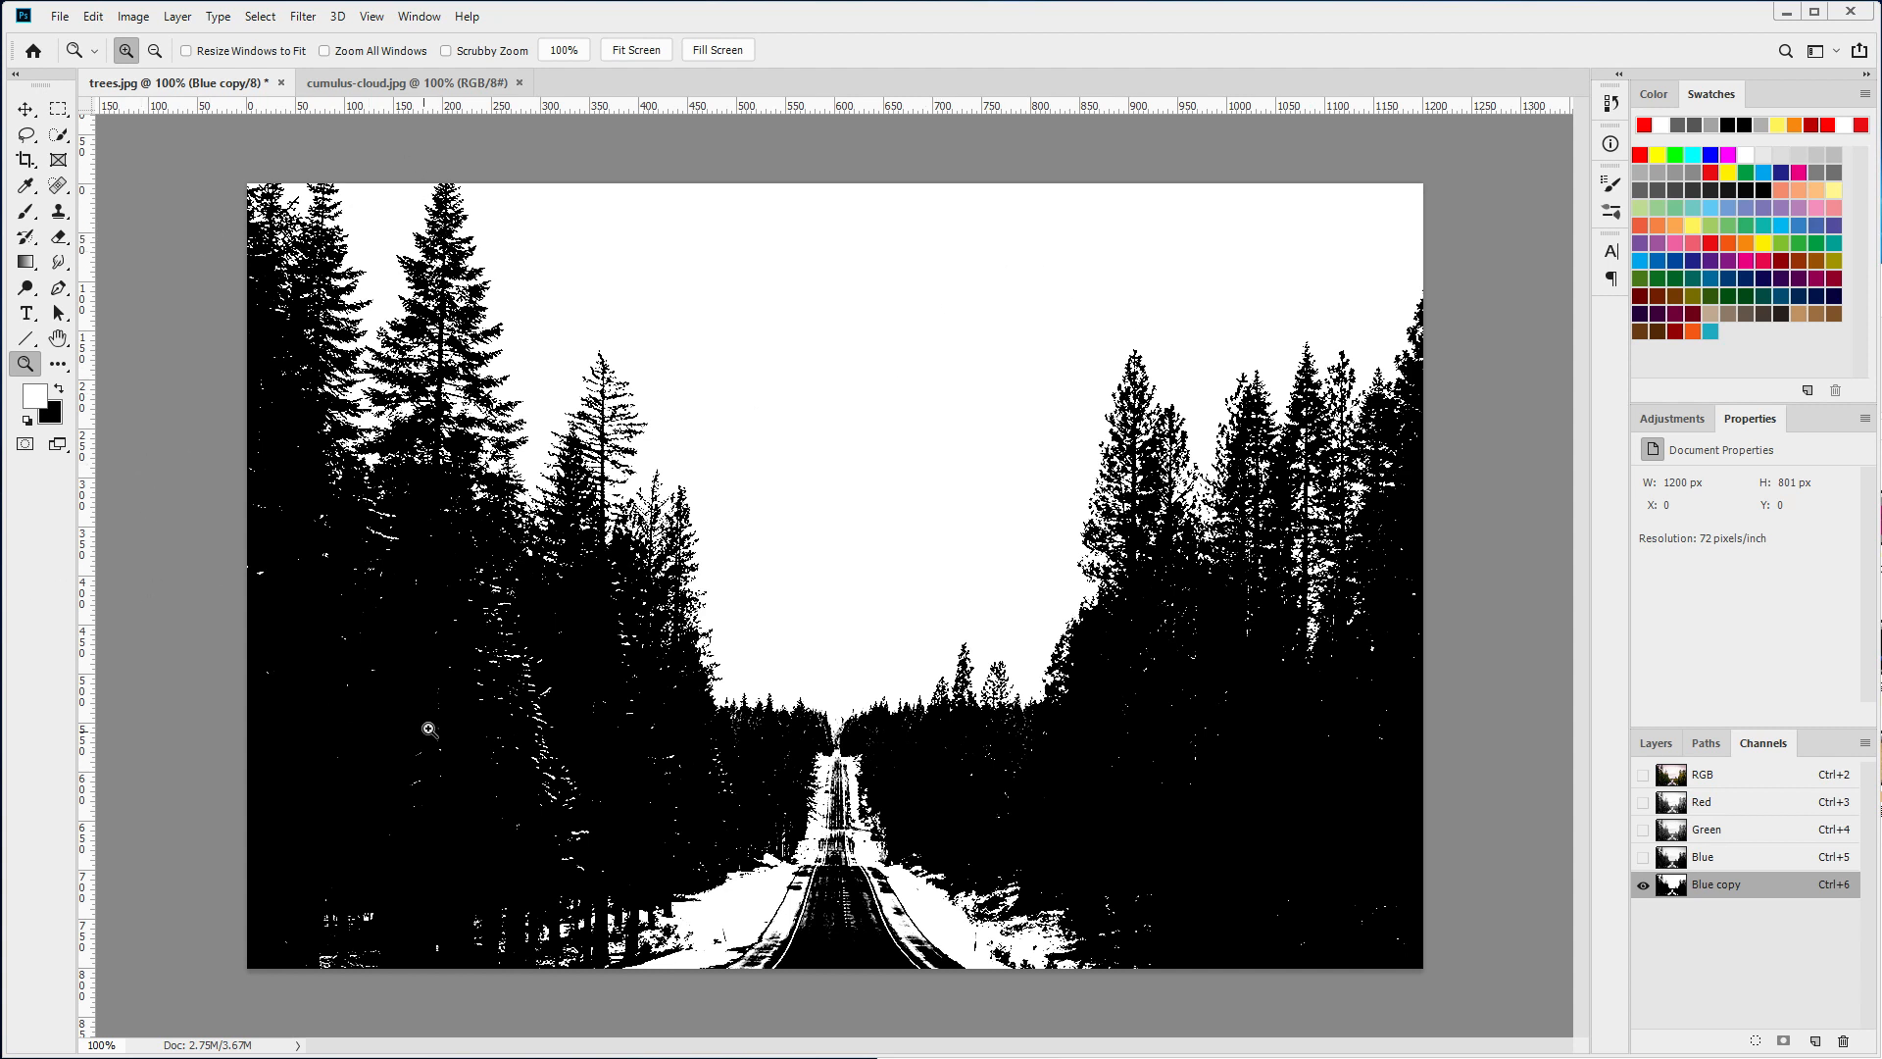
# - Paint black over the road, the snow and the white specks inside the trees with a 70 px brush
pyautogui.click(25, 210)
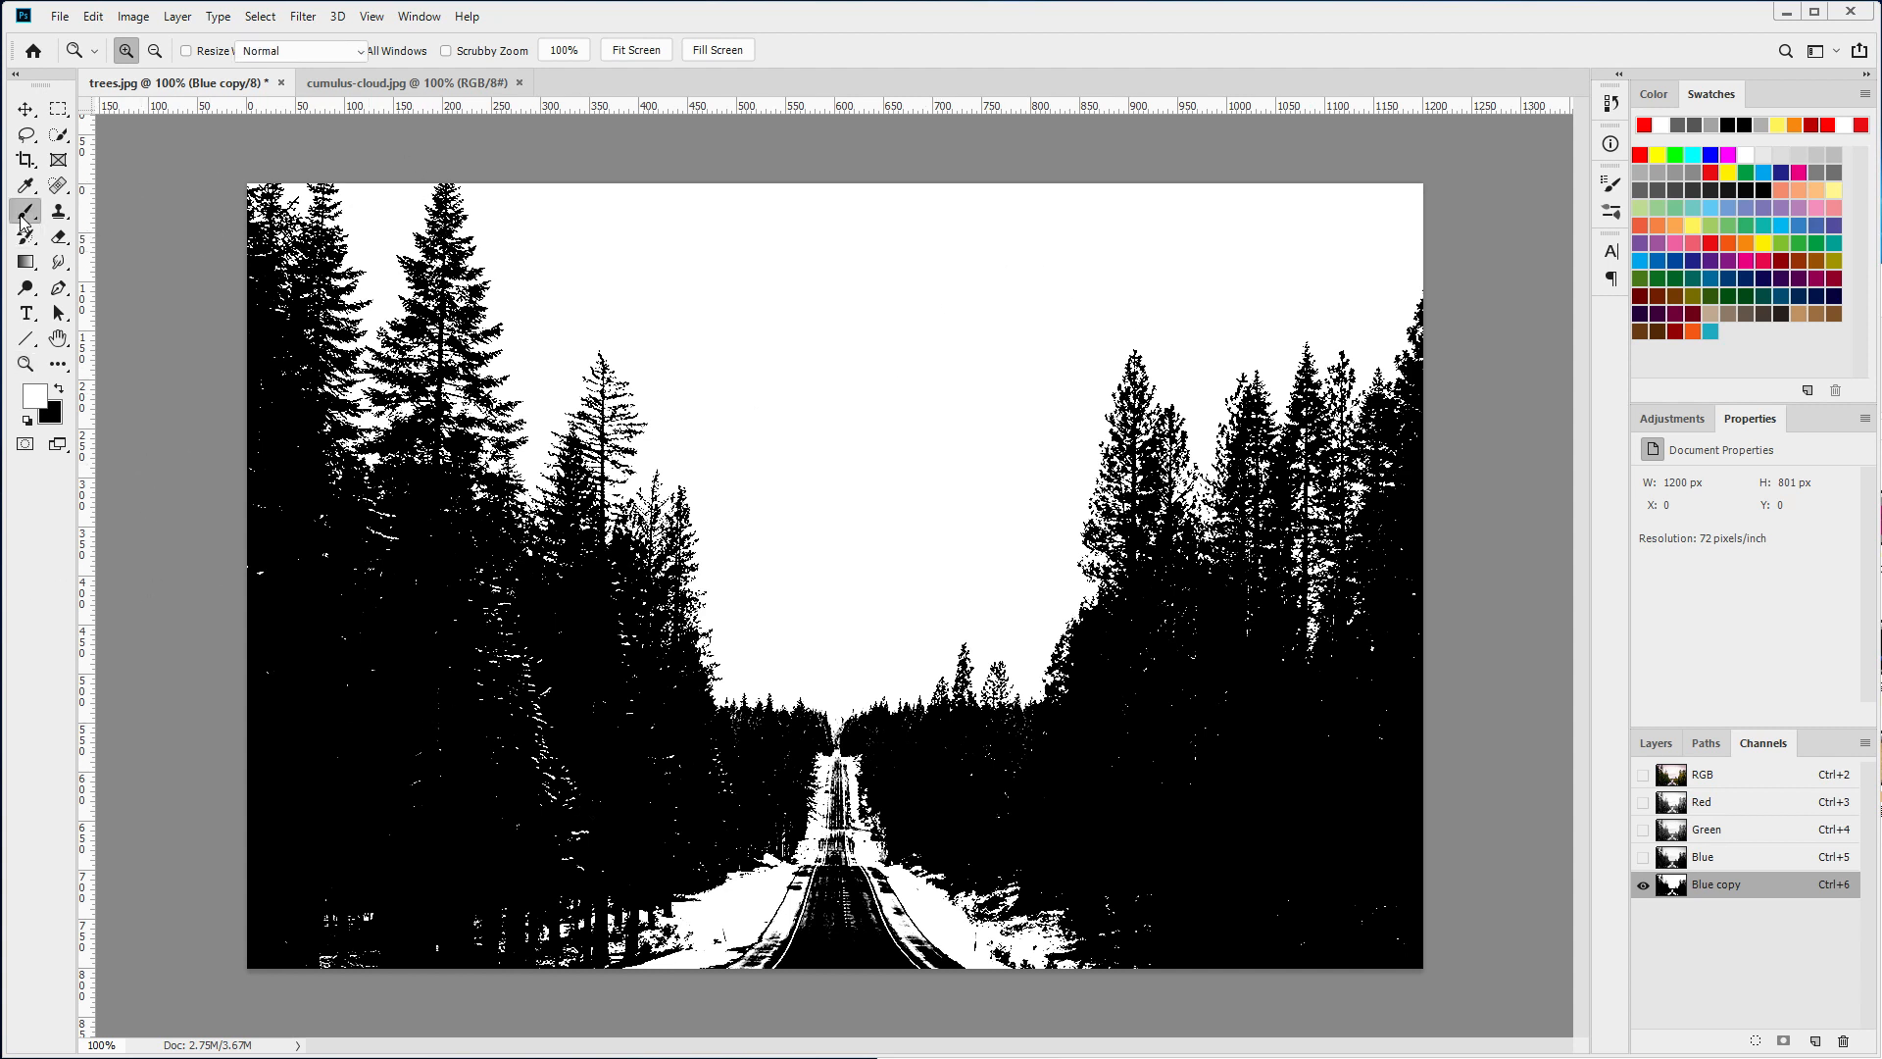
pyautogui.click(60, 390)
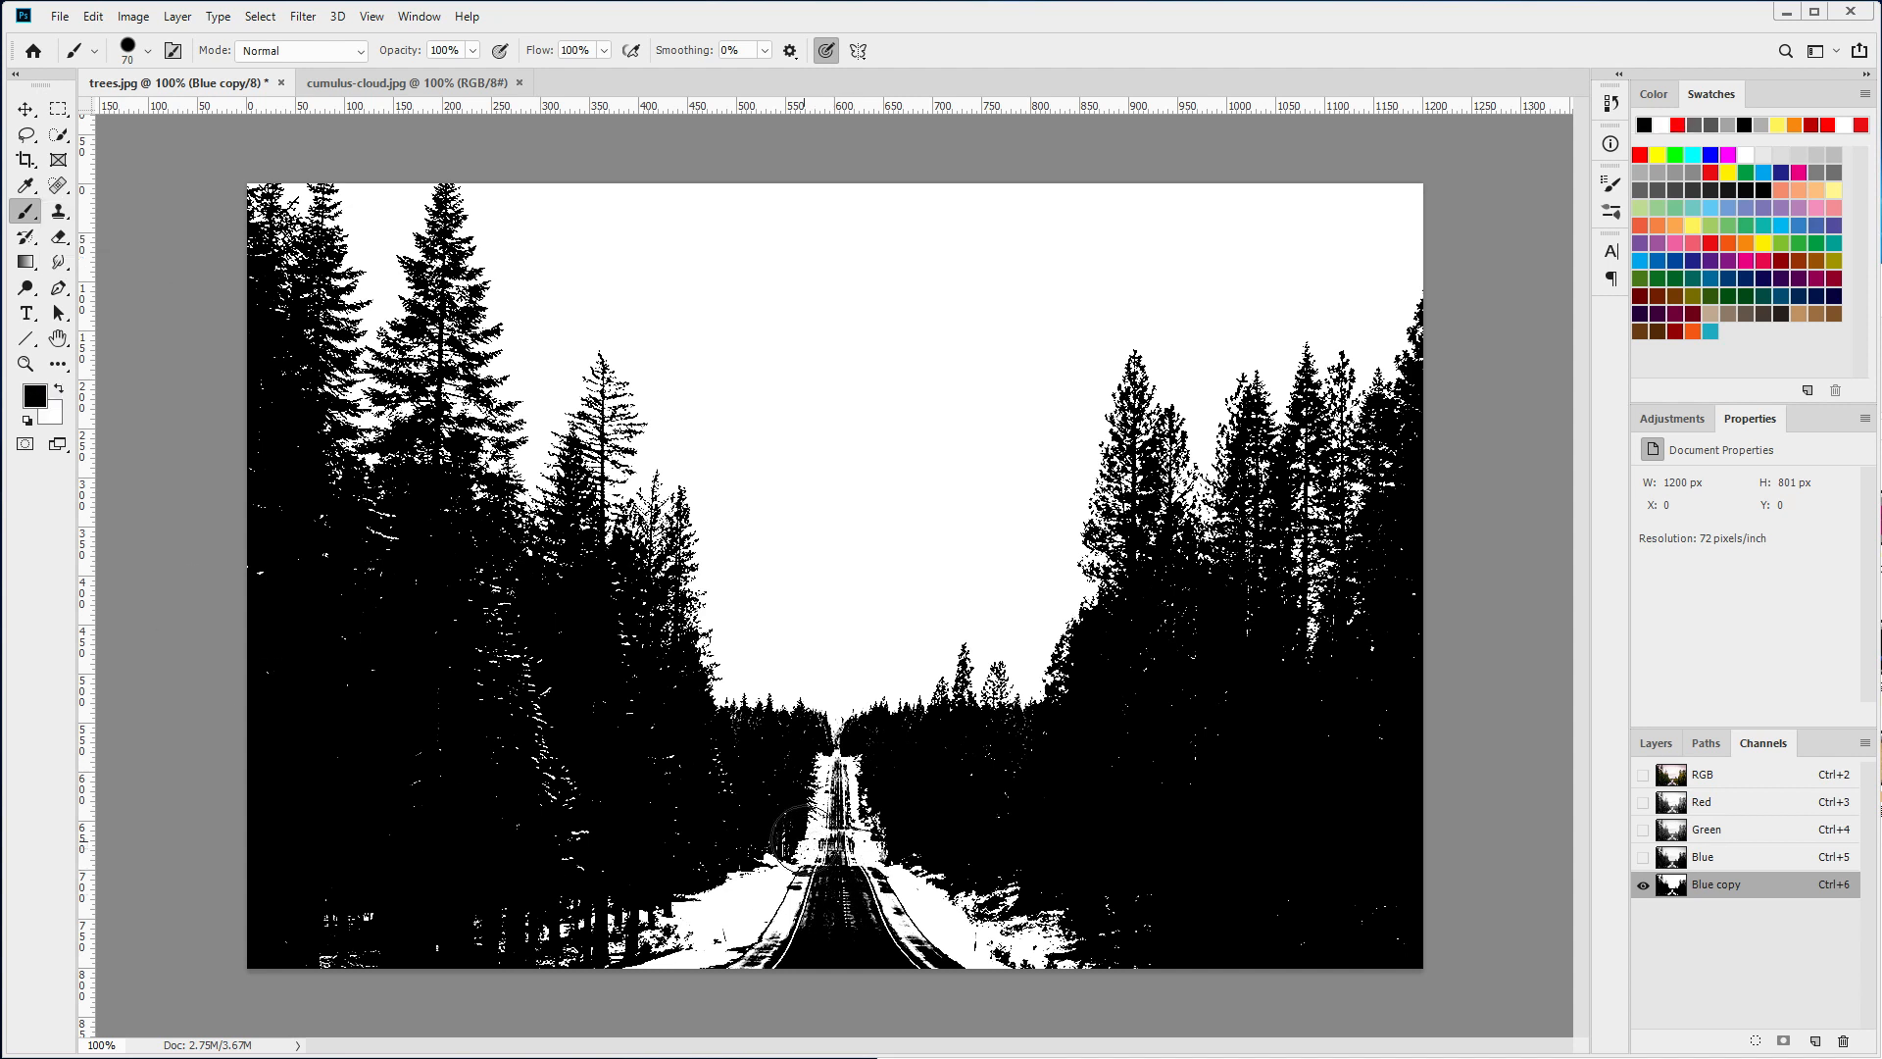
pyautogui.moveTo(516, 682)
pyautogui.mouseDown()
pyautogui.moveTo(555, 758)
pyautogui.moveTo(519, 852)
pyautogui.moveTo(804, 900)
pyautogui.moveTo(447, 928)
pyautogui.moveTo(985, 916)
pyautogui.moveTo(1039, 925)
pyautogui.moveTo(526, 943)
pyautogui.moveTo(1304, 969)
pyautogui.moveTo(813, 903)
pyautogui.moveTo(842, 894)
pyautogui.moveTo(748, 853)
pyautogui.mouseUp()
pyautogui.moveTo(988, 838)
pyautogui.mouseDown()
pyautogui.moveTo(897, 807)
pyautogui.moveTo(782, 810)
pyautogui.moveTo(816, 780)
pyautogui.moveTo(881, 784)
pyautogui.moveTo(646, 884)
pyautogui.moveTo(564, 775)
pyautogui.moveTo(427, 695)
pyautogui.moveTo(490, 805)
pyautogui.moveTo(437, 816)
pyautogui.moveTo(460, 766)
pyautogui.moveTo(314, 983)
pyautogui.moveTo(262, 983)
pyautogui.moveTo(327, 961)
pyautogui.moveTo(420, 845)
pyautogui.moveTo(257, 520)
pyautogui.moveTo(237, 430)
pyautogui.mouseUp()
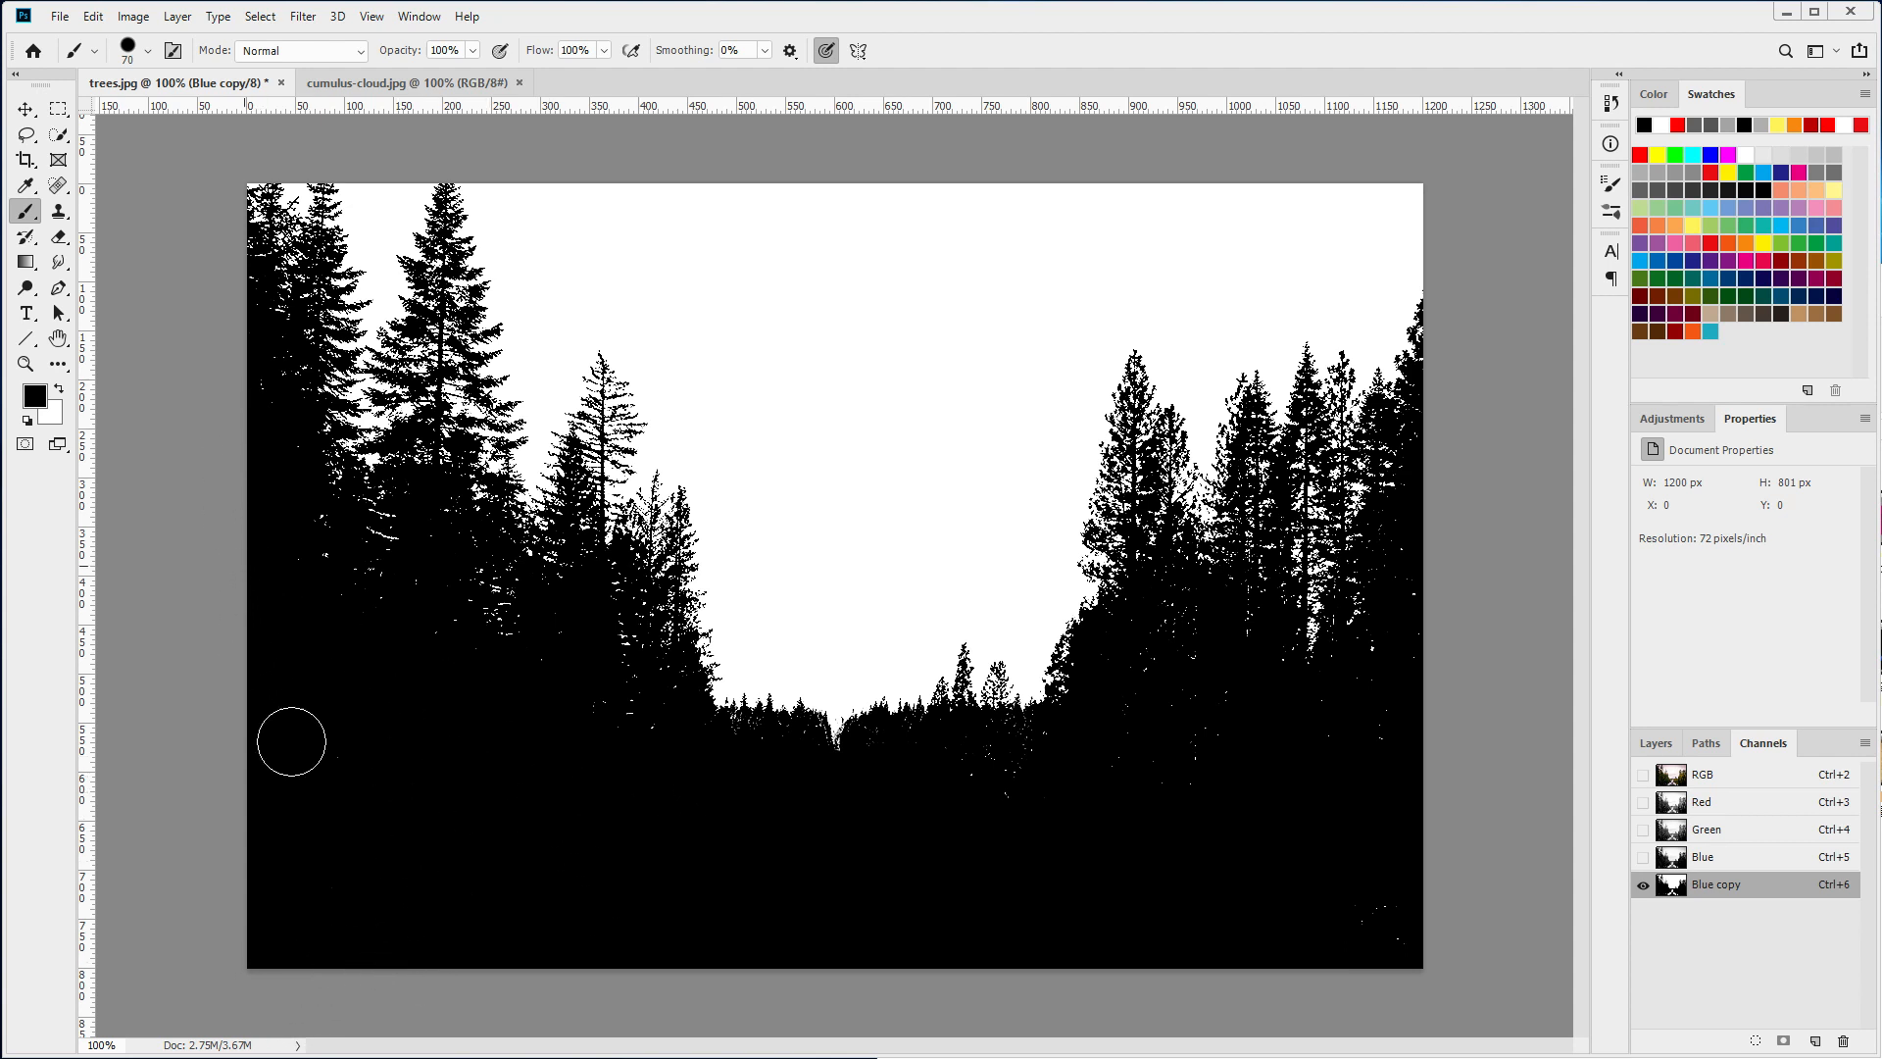
pyautogui.moveTo(462, 617)
pyautogui.mouseDown()
pyautogui.moveTo(634, 707)
pyautogui.moveTo(650, 750)
pyautogui.moveTo(656, 706)
pyautogui.mouseUp()
pyautogui.moveTo(1382, 895)
pyautogui.mouseDown()
pyautogui.moveTo(1399, 974)
pyautogui.moveTo(1382, 916)
pyautogui.mouseUp()
# - Paint black over the specks and the road gap along the distant treeline, using 20 px and 10 px brushes
pyautogui.click(25, 362)
pyautogui.moveTo(671, 569); pyautogui.dragTo(1126, 860)
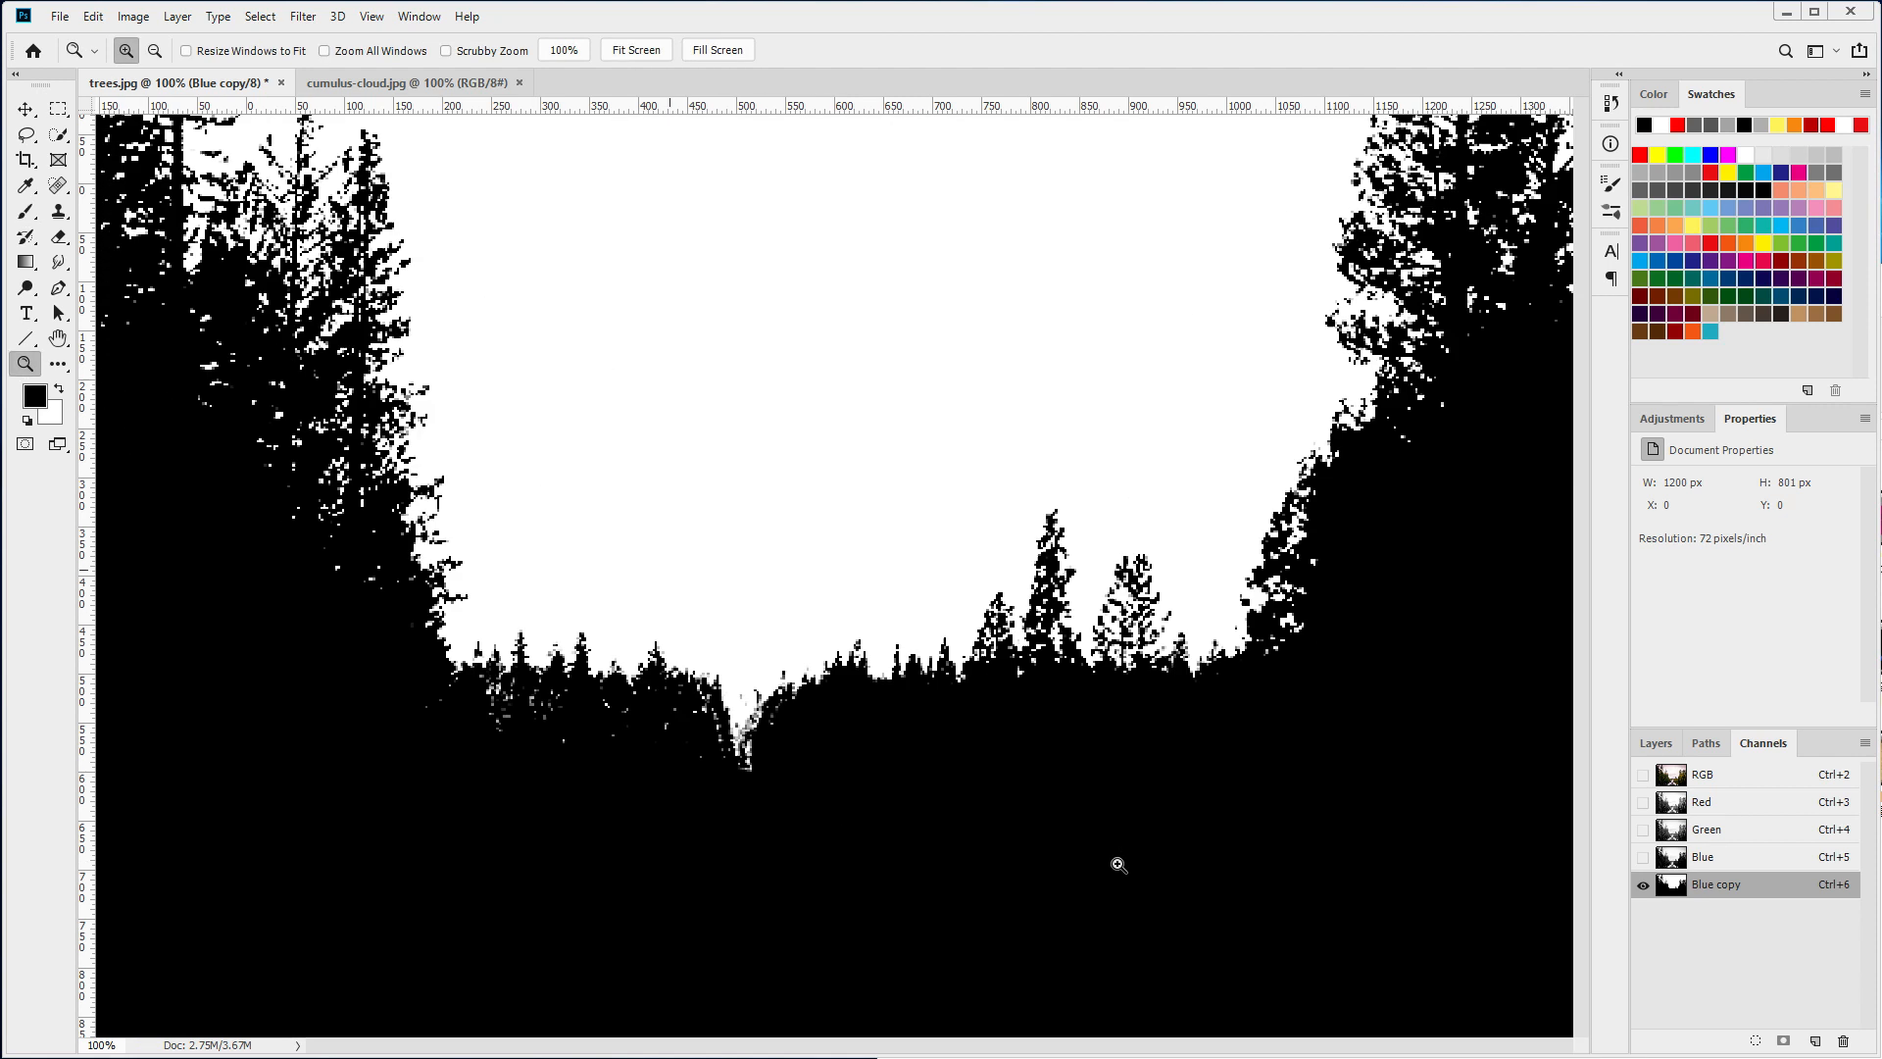
pyautogui.click(25, 212)
pyautogui.press('[')
pyautogui.press('[')
pyautogui.press('[')
pyautogui.press('[')
pyautogui.press('[')
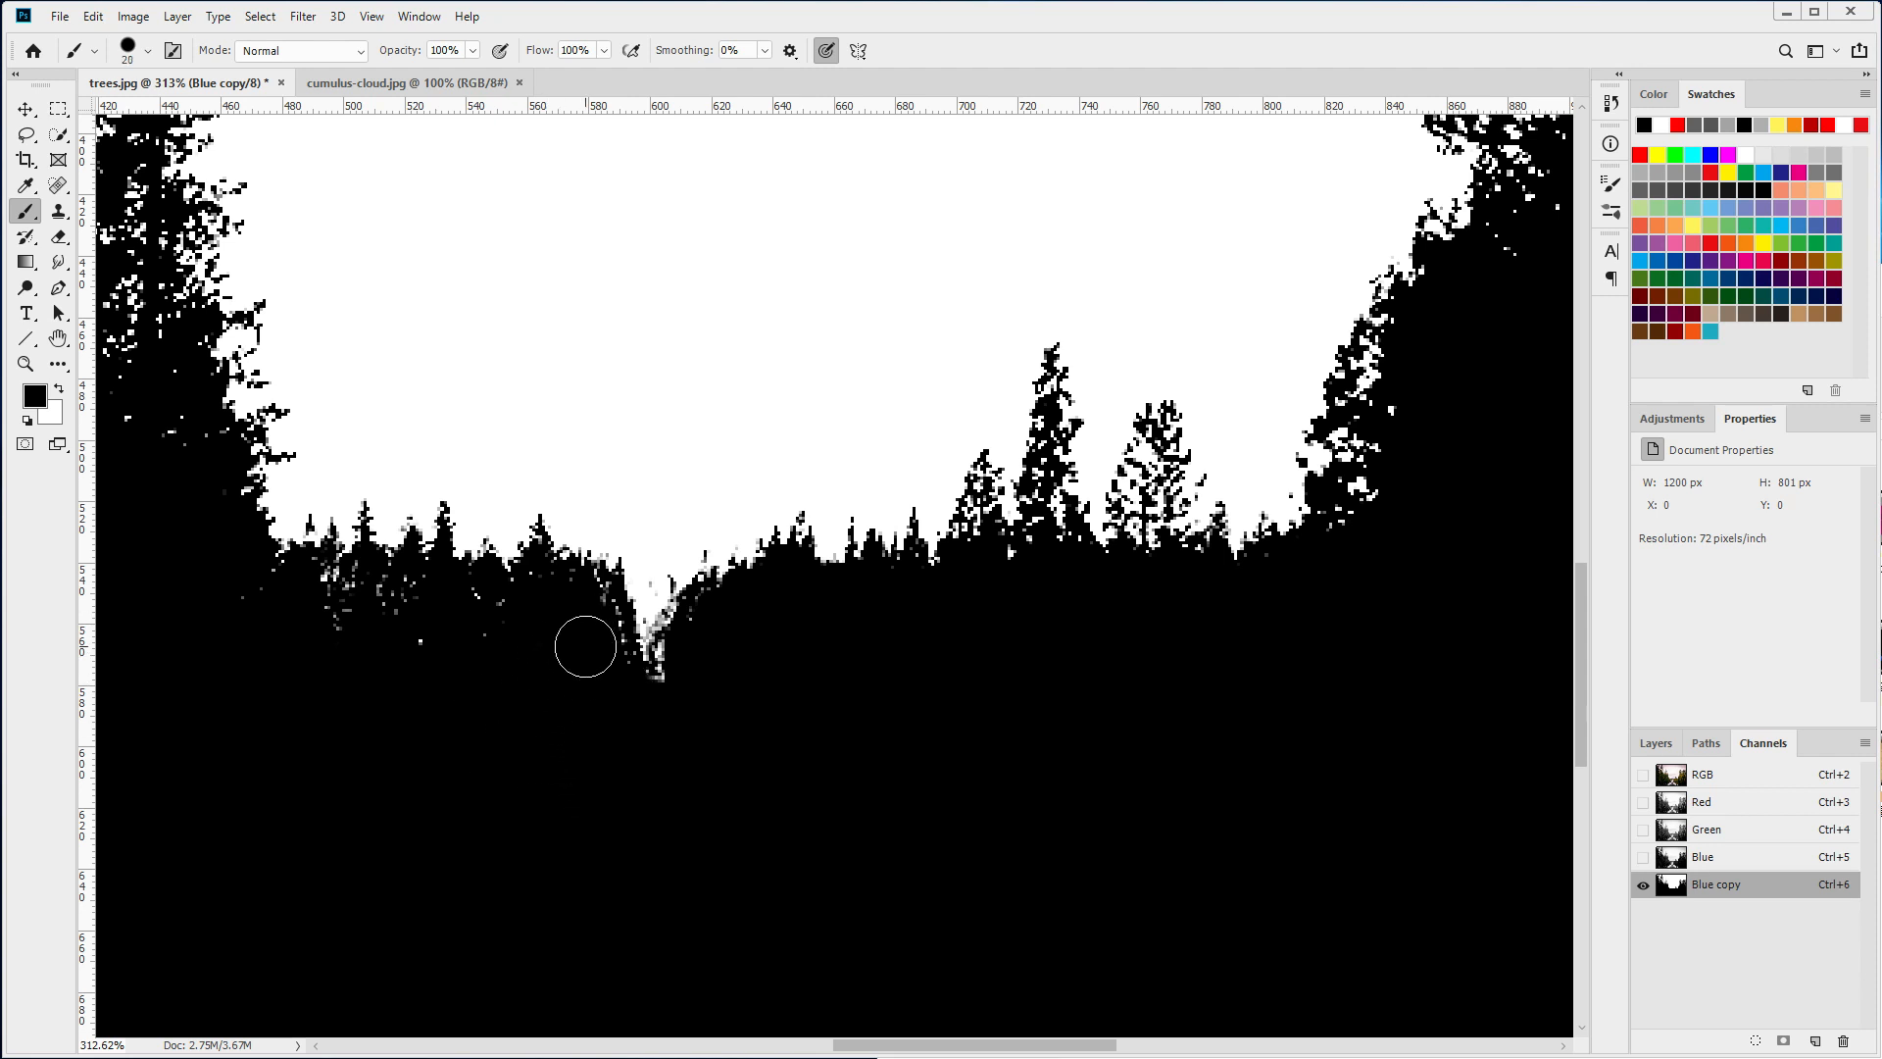
pyautogui.moveTo(539, 603)
pyautogui.mouseDown()
pyautogui.moveTo(415, 598)
pyautogui.moveTo(382, 623)
pyautogui.moveTo(338, 599)
pyautogui.moveTo(227, 601)
pyautogui.mouseUp()
pyautogui.press('[')
pyautogui.moveTo(656, 595)
pyautogui.mouseDown()
pyautogui.moveTo(618, 612)
pyautogui.moveTo(662, 599)
pyautogui.moveTo(677, 631)
pyautogui.moveTo(632, 650)
pyautogui.mouseUp()
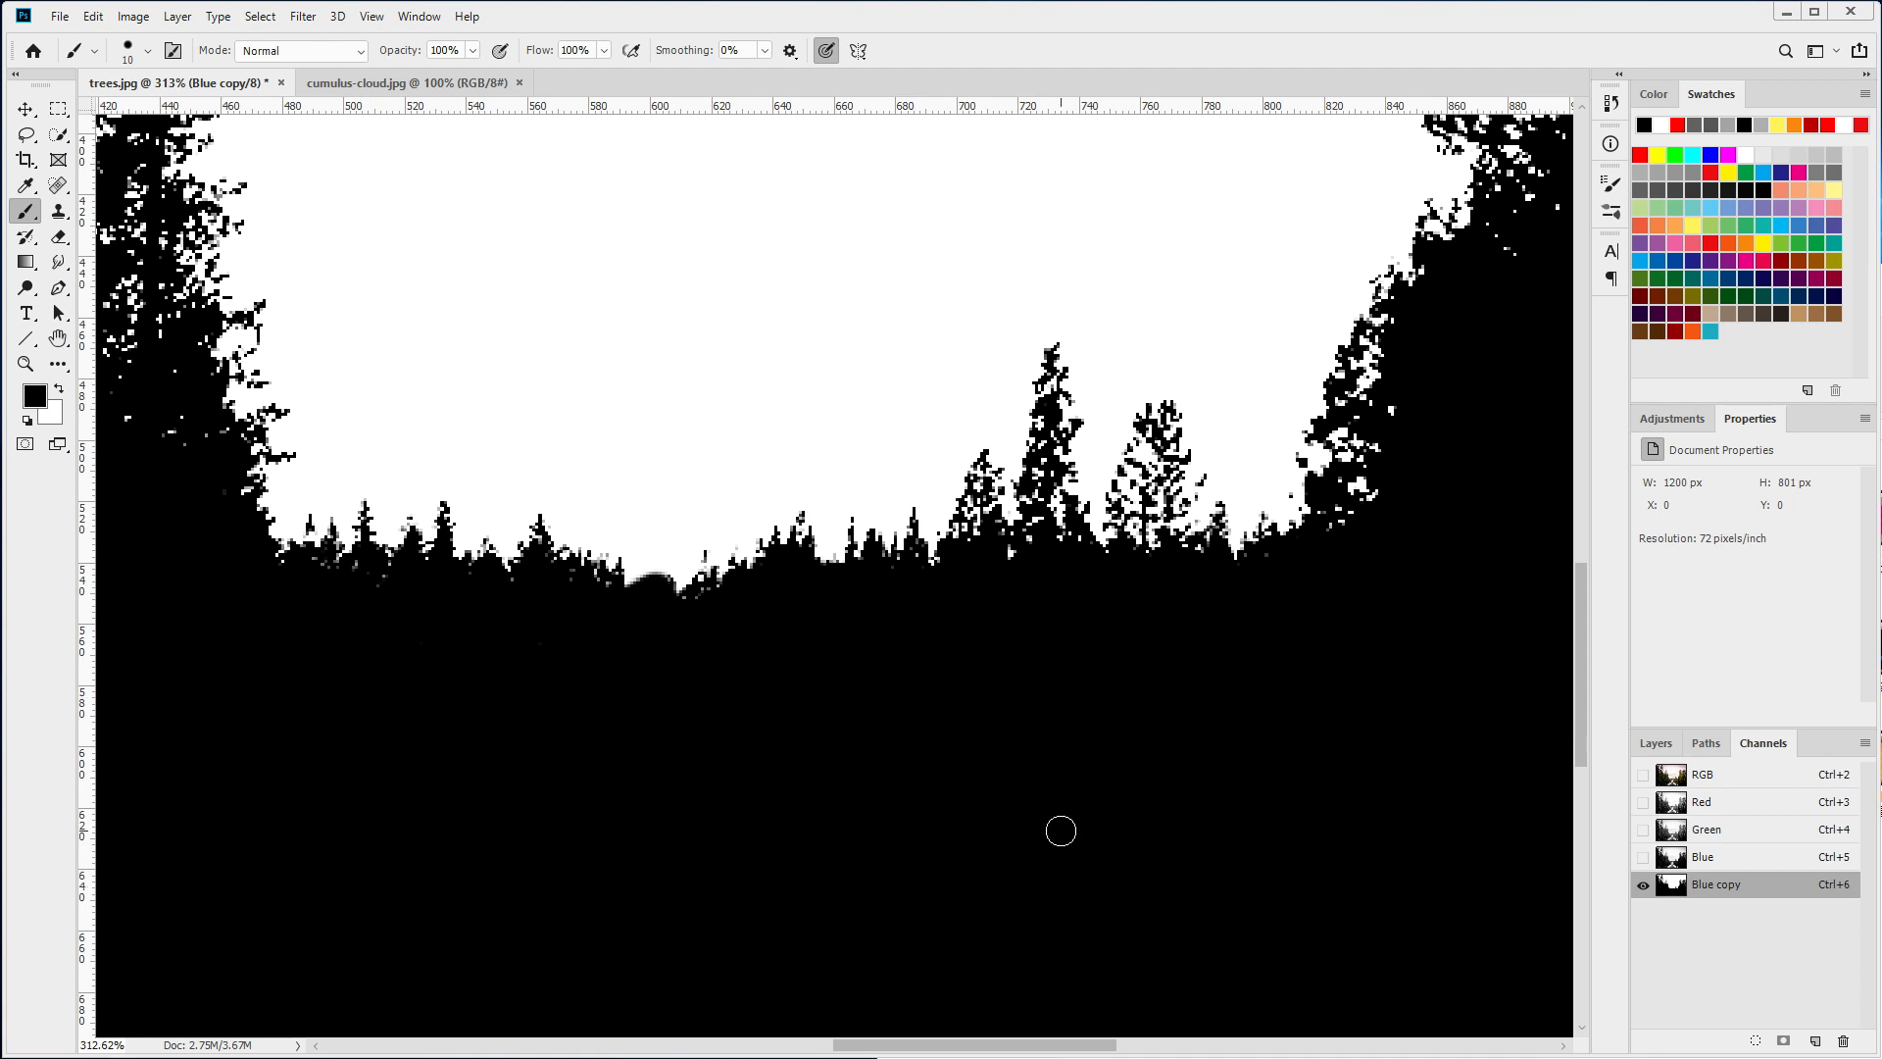
pyautogui.hotkey('ctrl', '0')
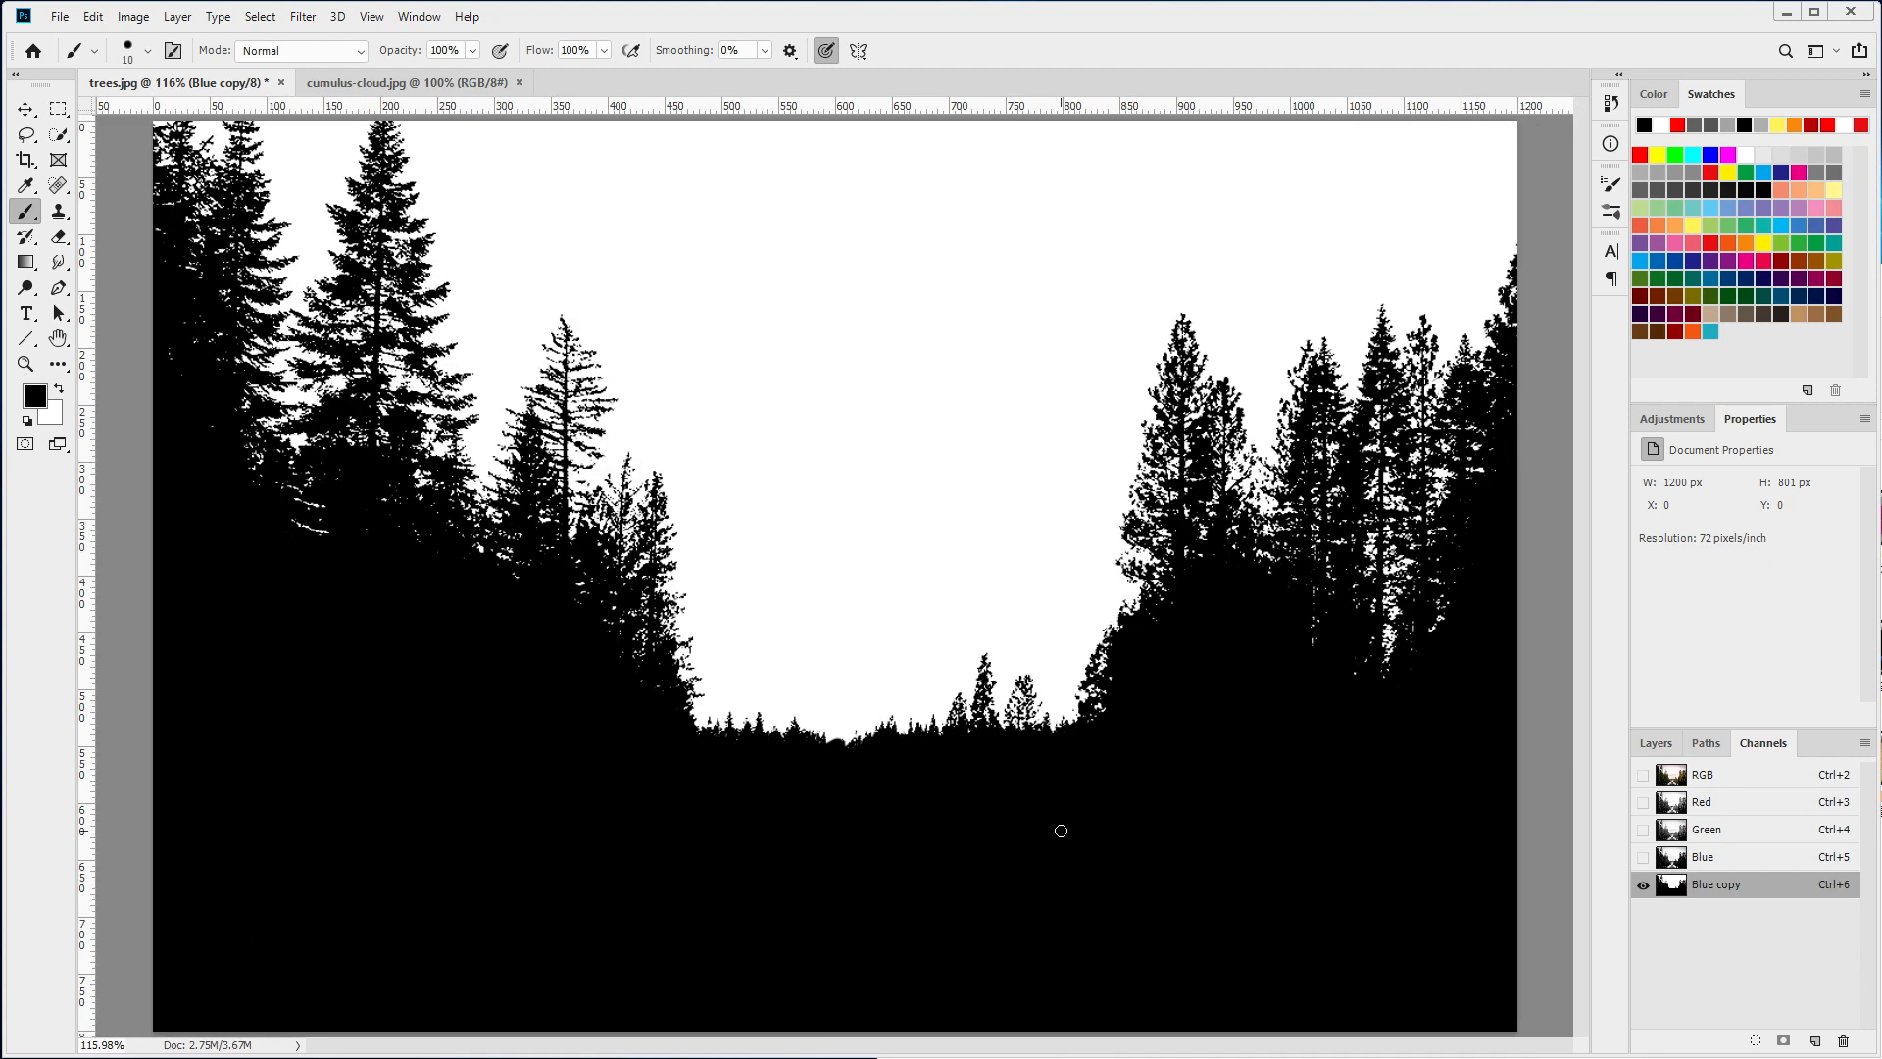
# - Return to the RGB composite and add a Curves adjustment layer whose midtones are pulled down to darken the image
pyautogui.click(1728, 773)
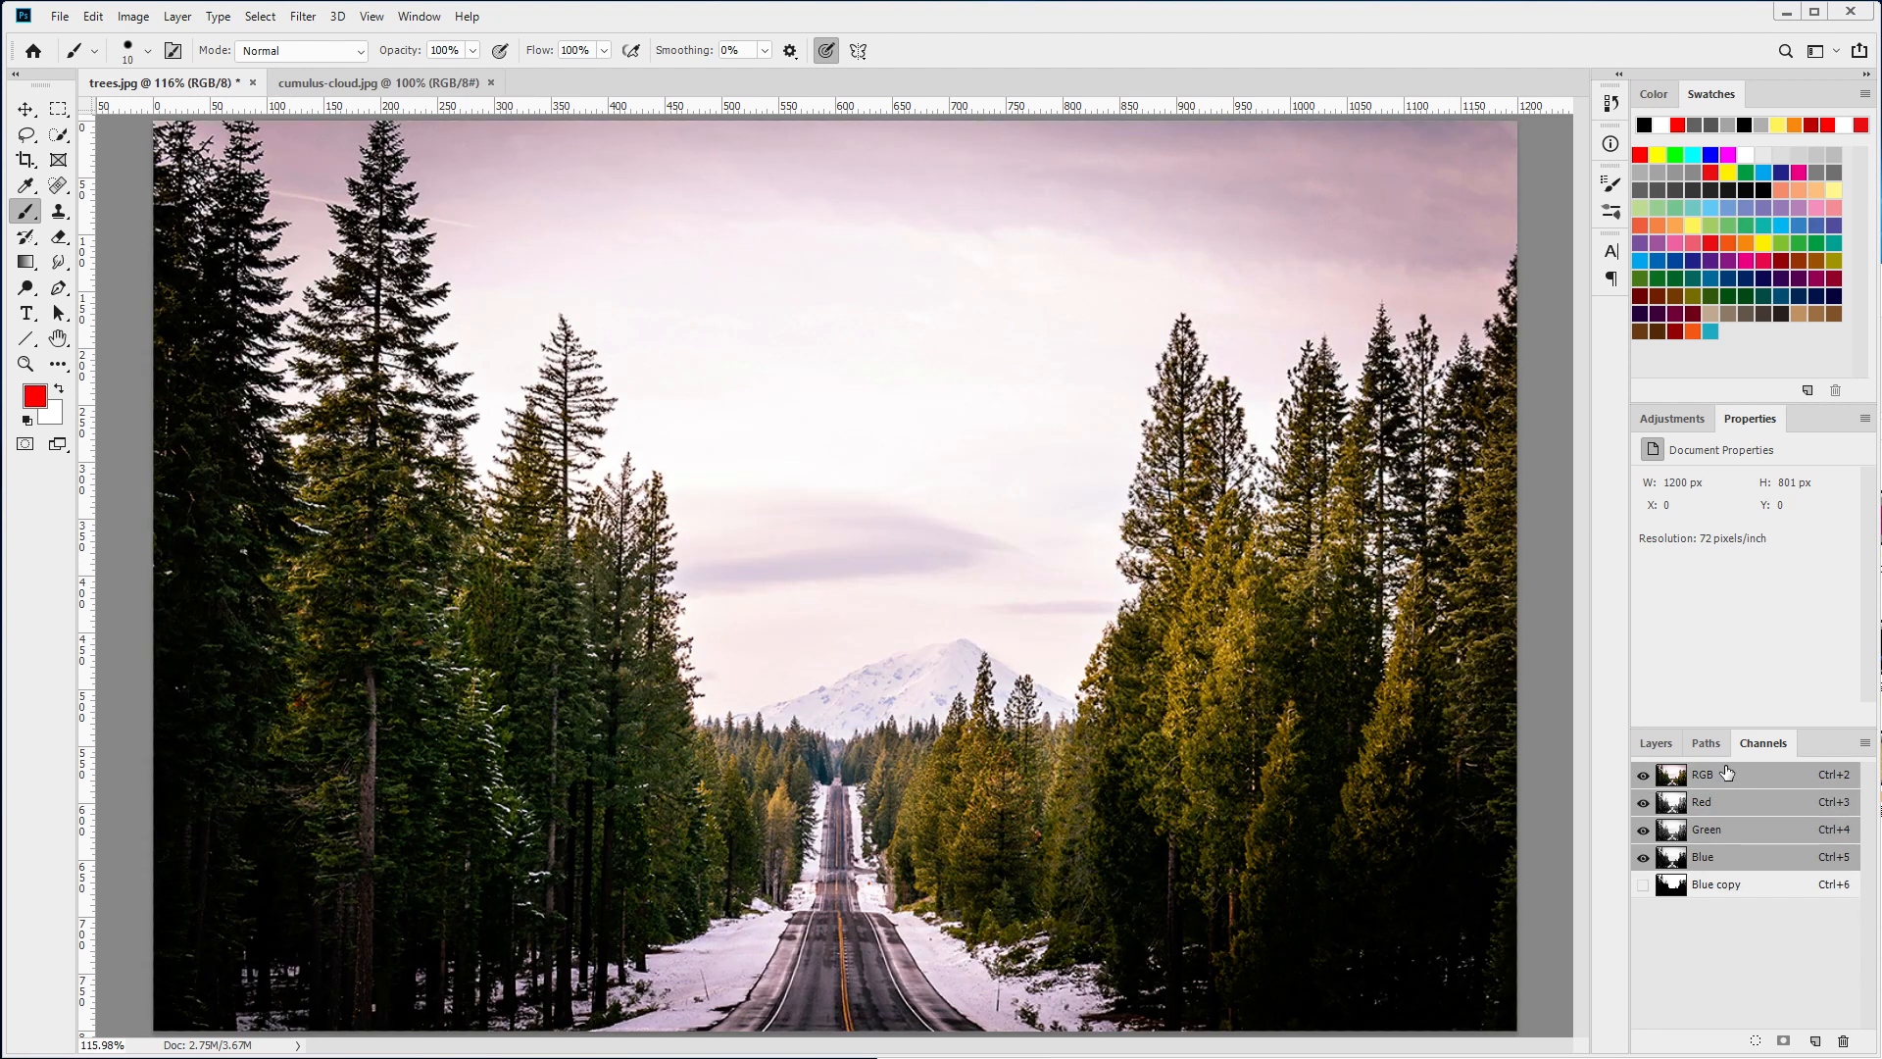
pyautogui.click(1655, 747)
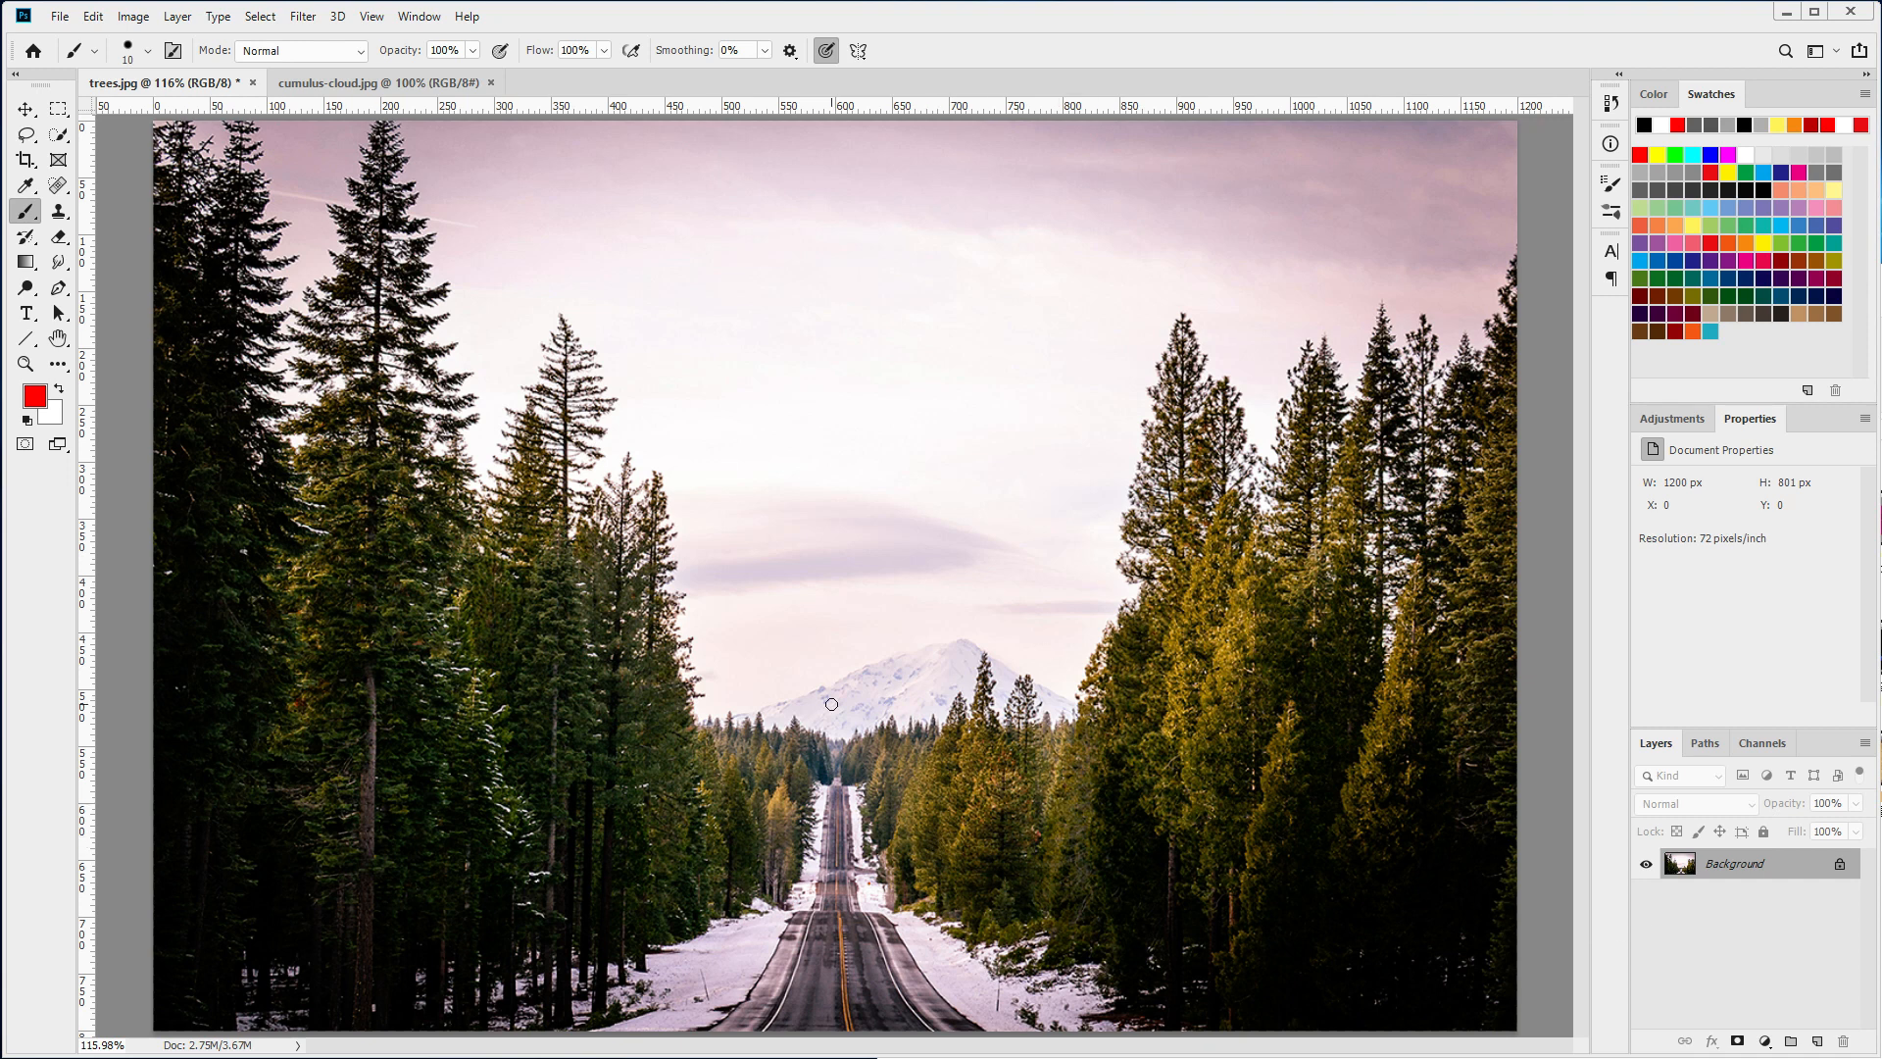
pyautogui.click(1765, 1039)
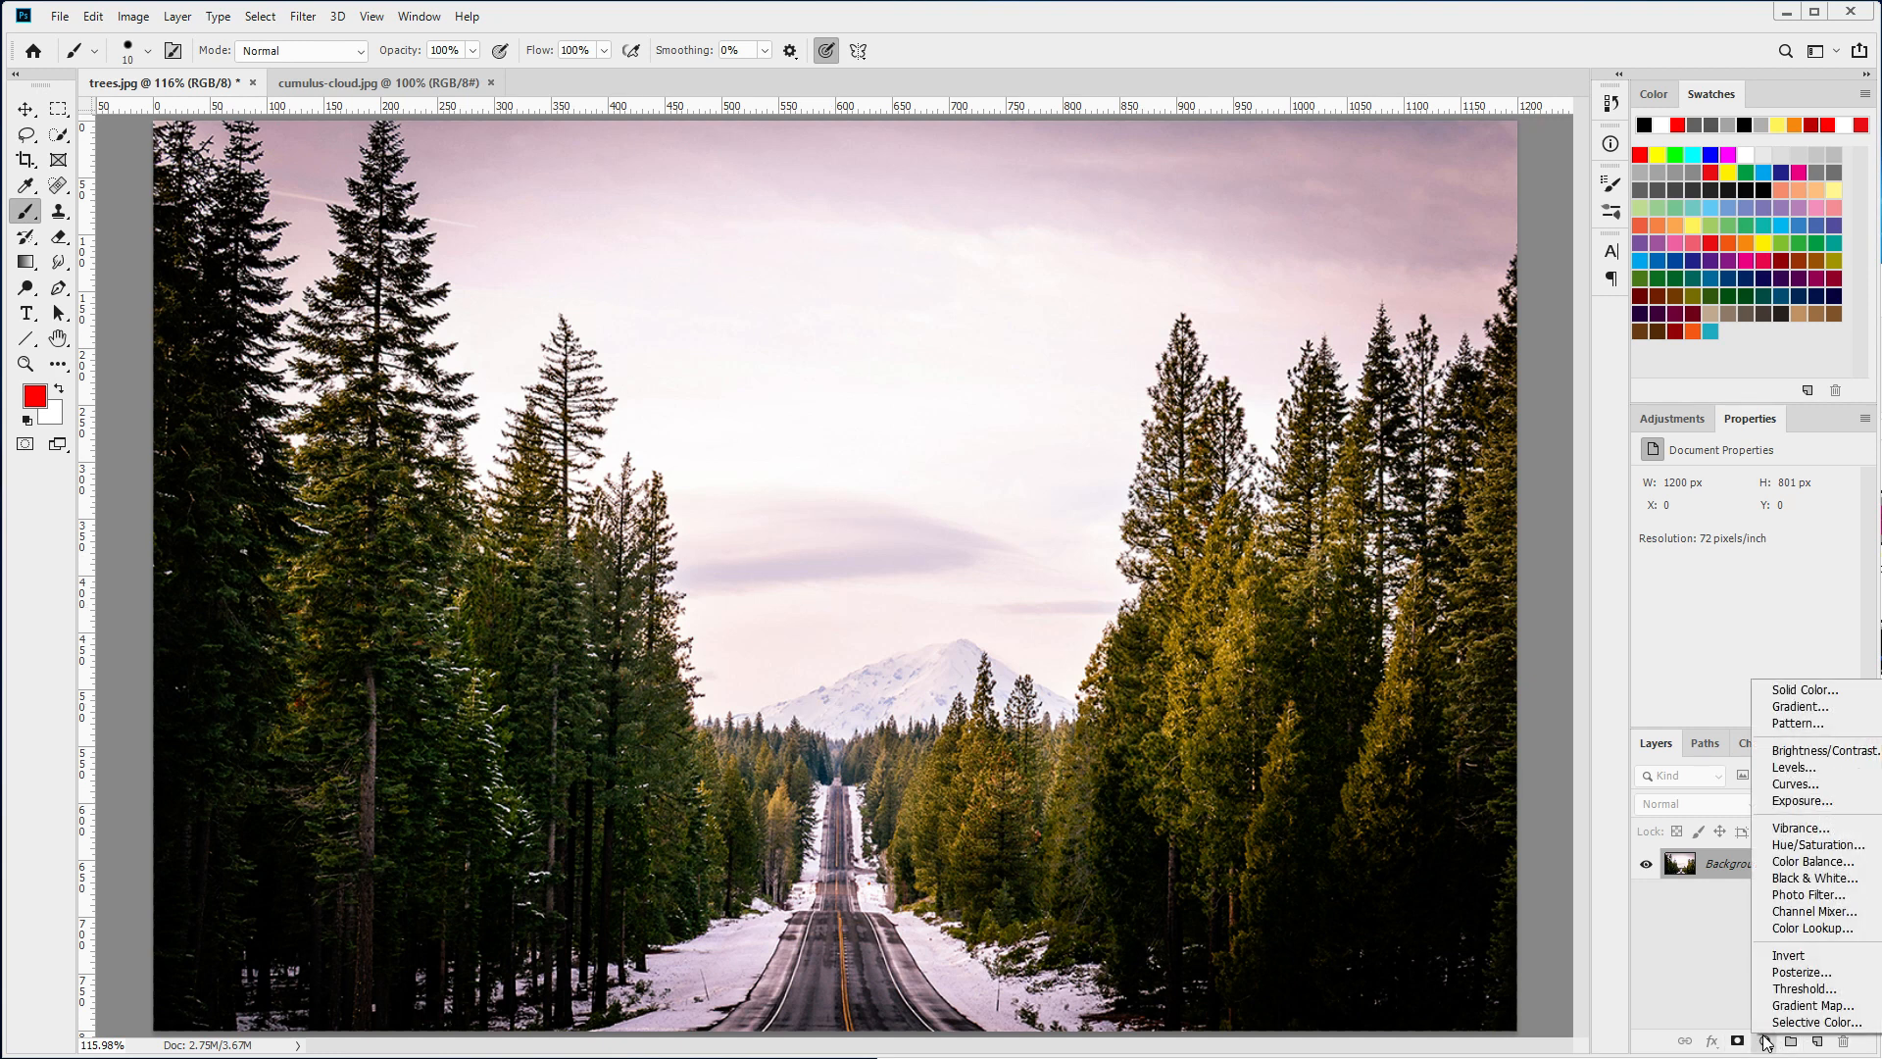
pyautogui.click(1784, 784)
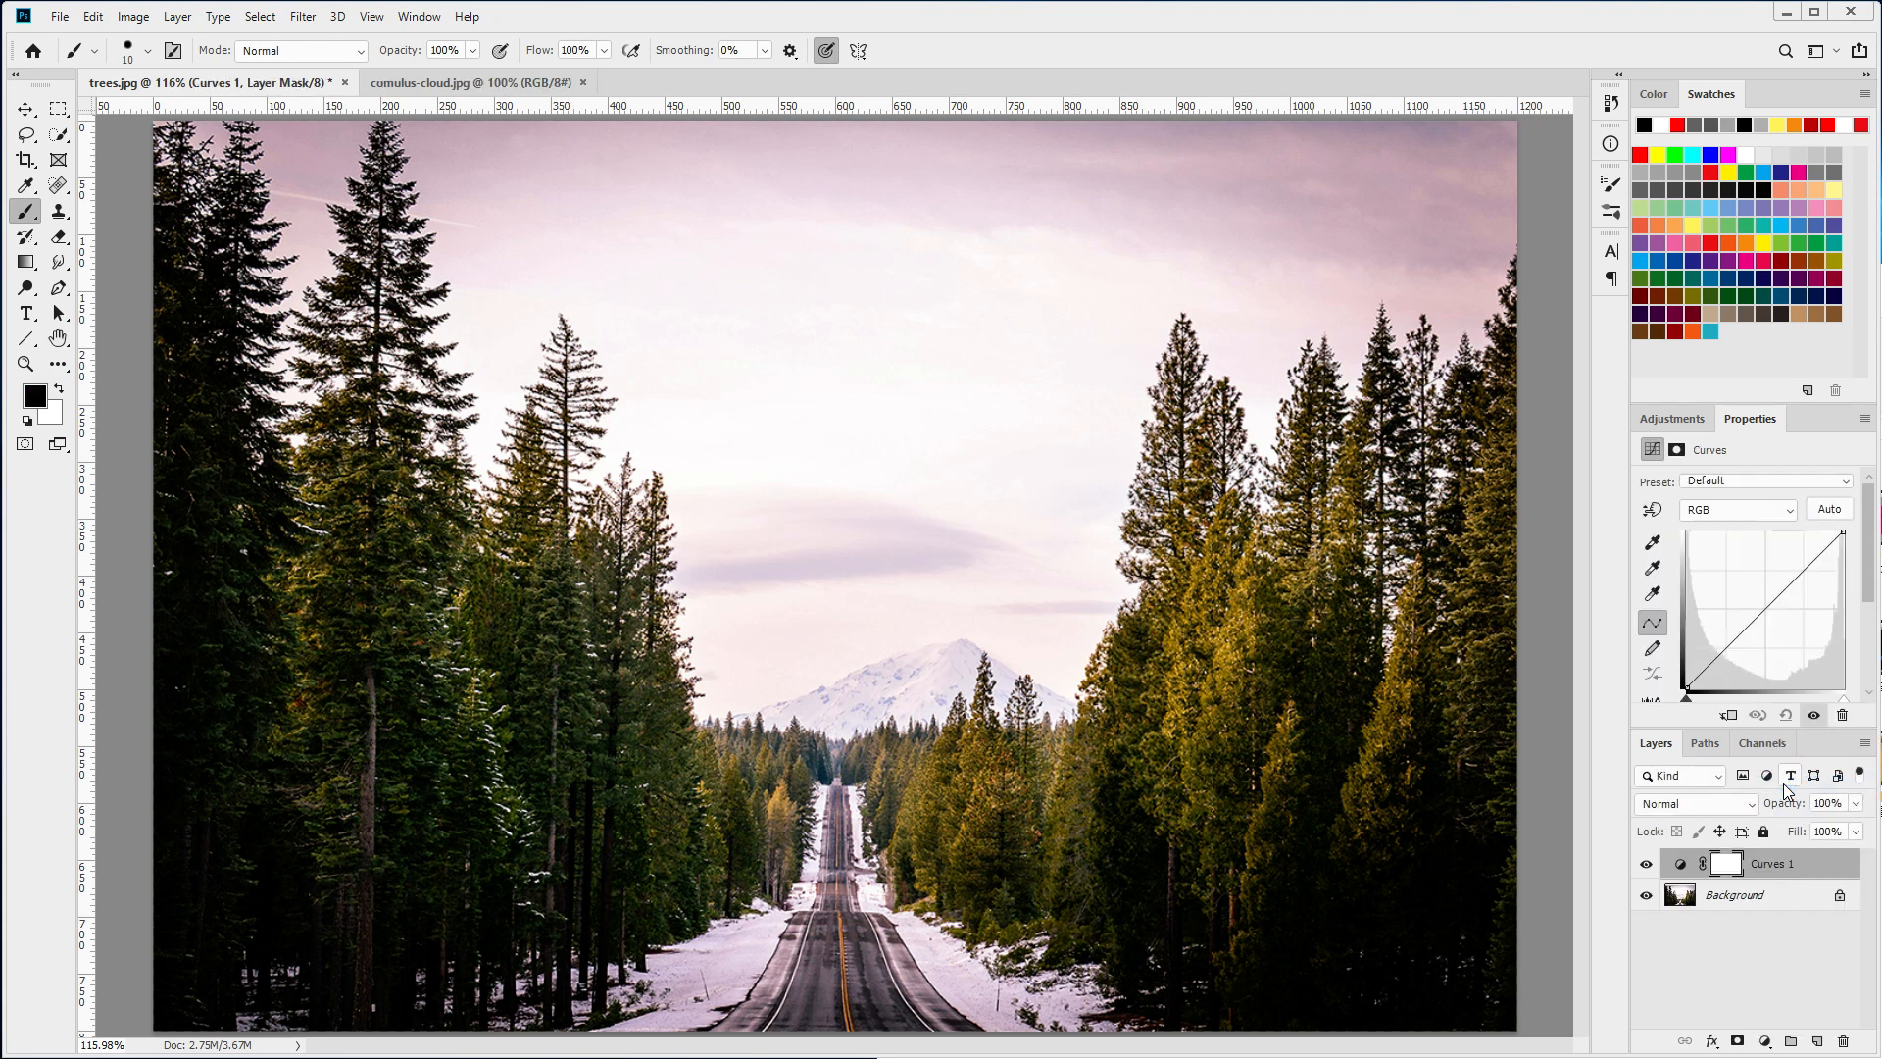
pyautogui.moveTo(1755, 618)
pyautogui.mouseDown()
pyautogui.moveTo(1780, 639)
pyautogui.moveTo(1779, 618)
pyautogui.mouseUp()
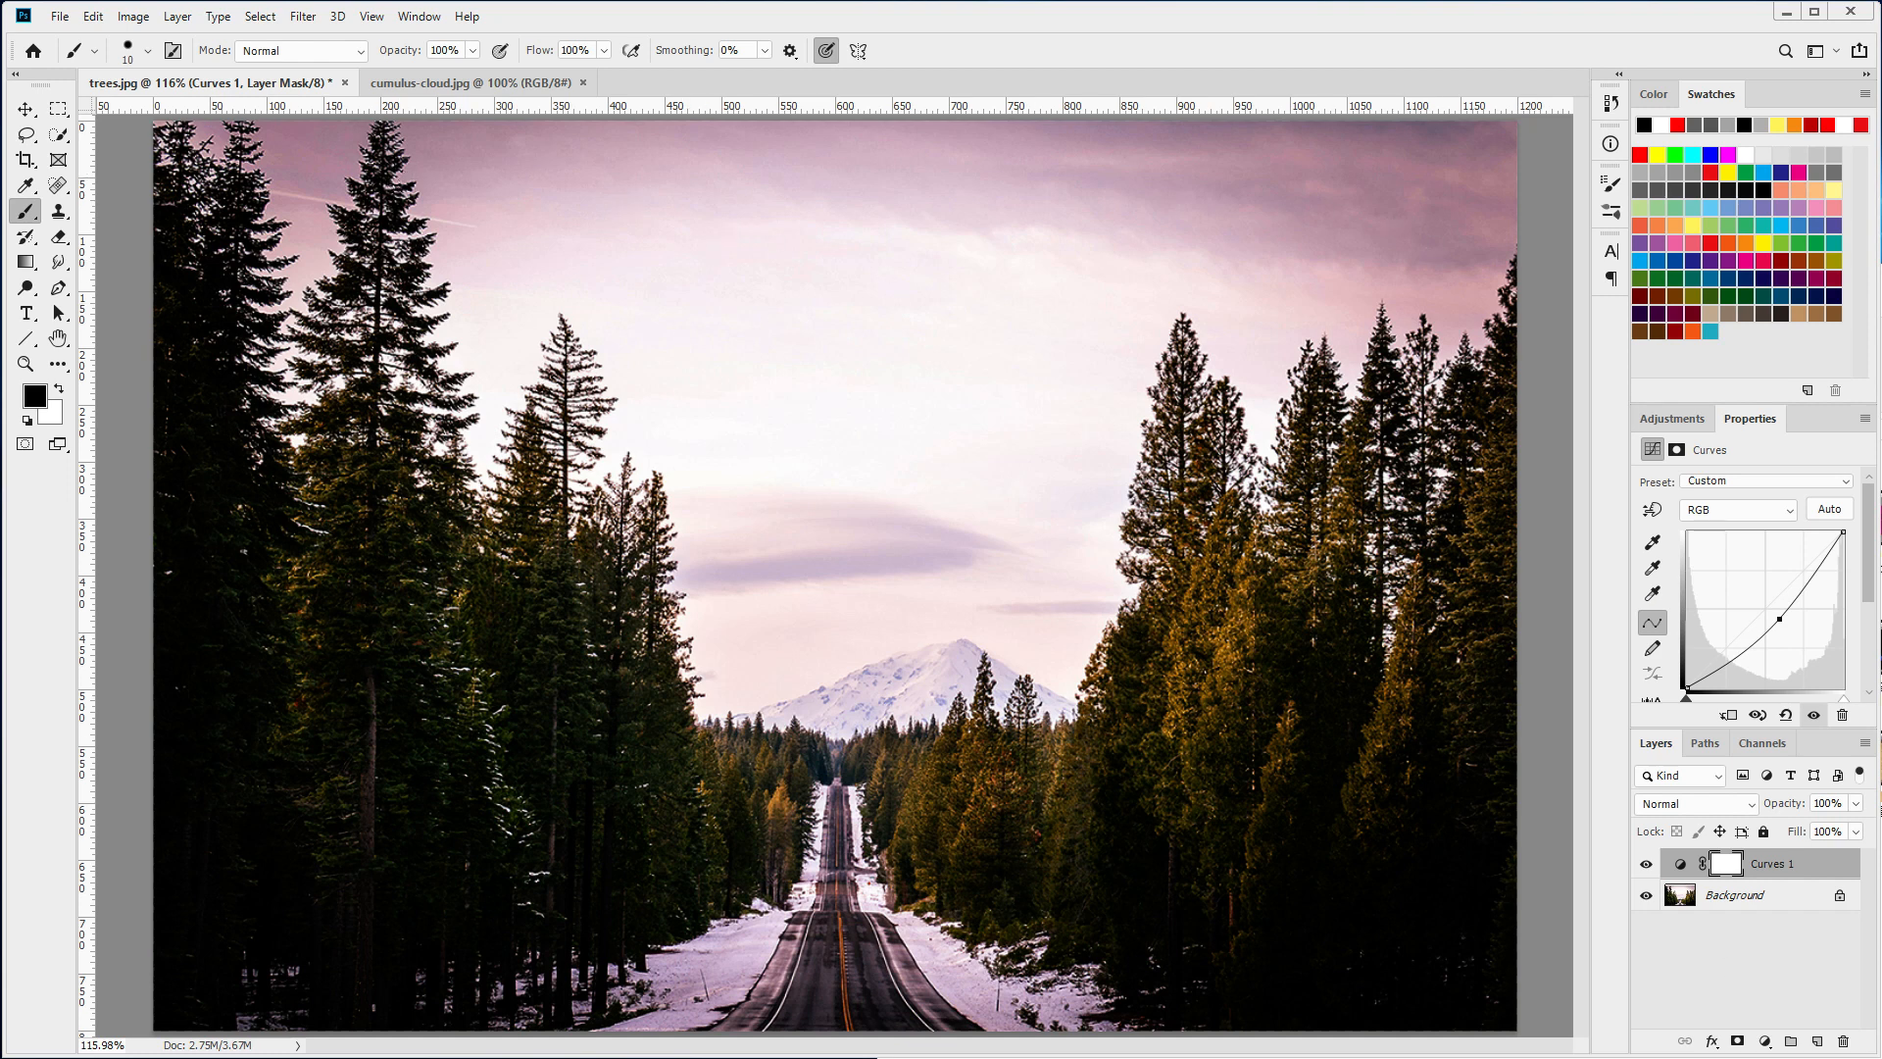
# - Try painting black over the trees on the Curves mask with a 50 px brush, and refill the mask with white
pyautogui.click(1723, 861)
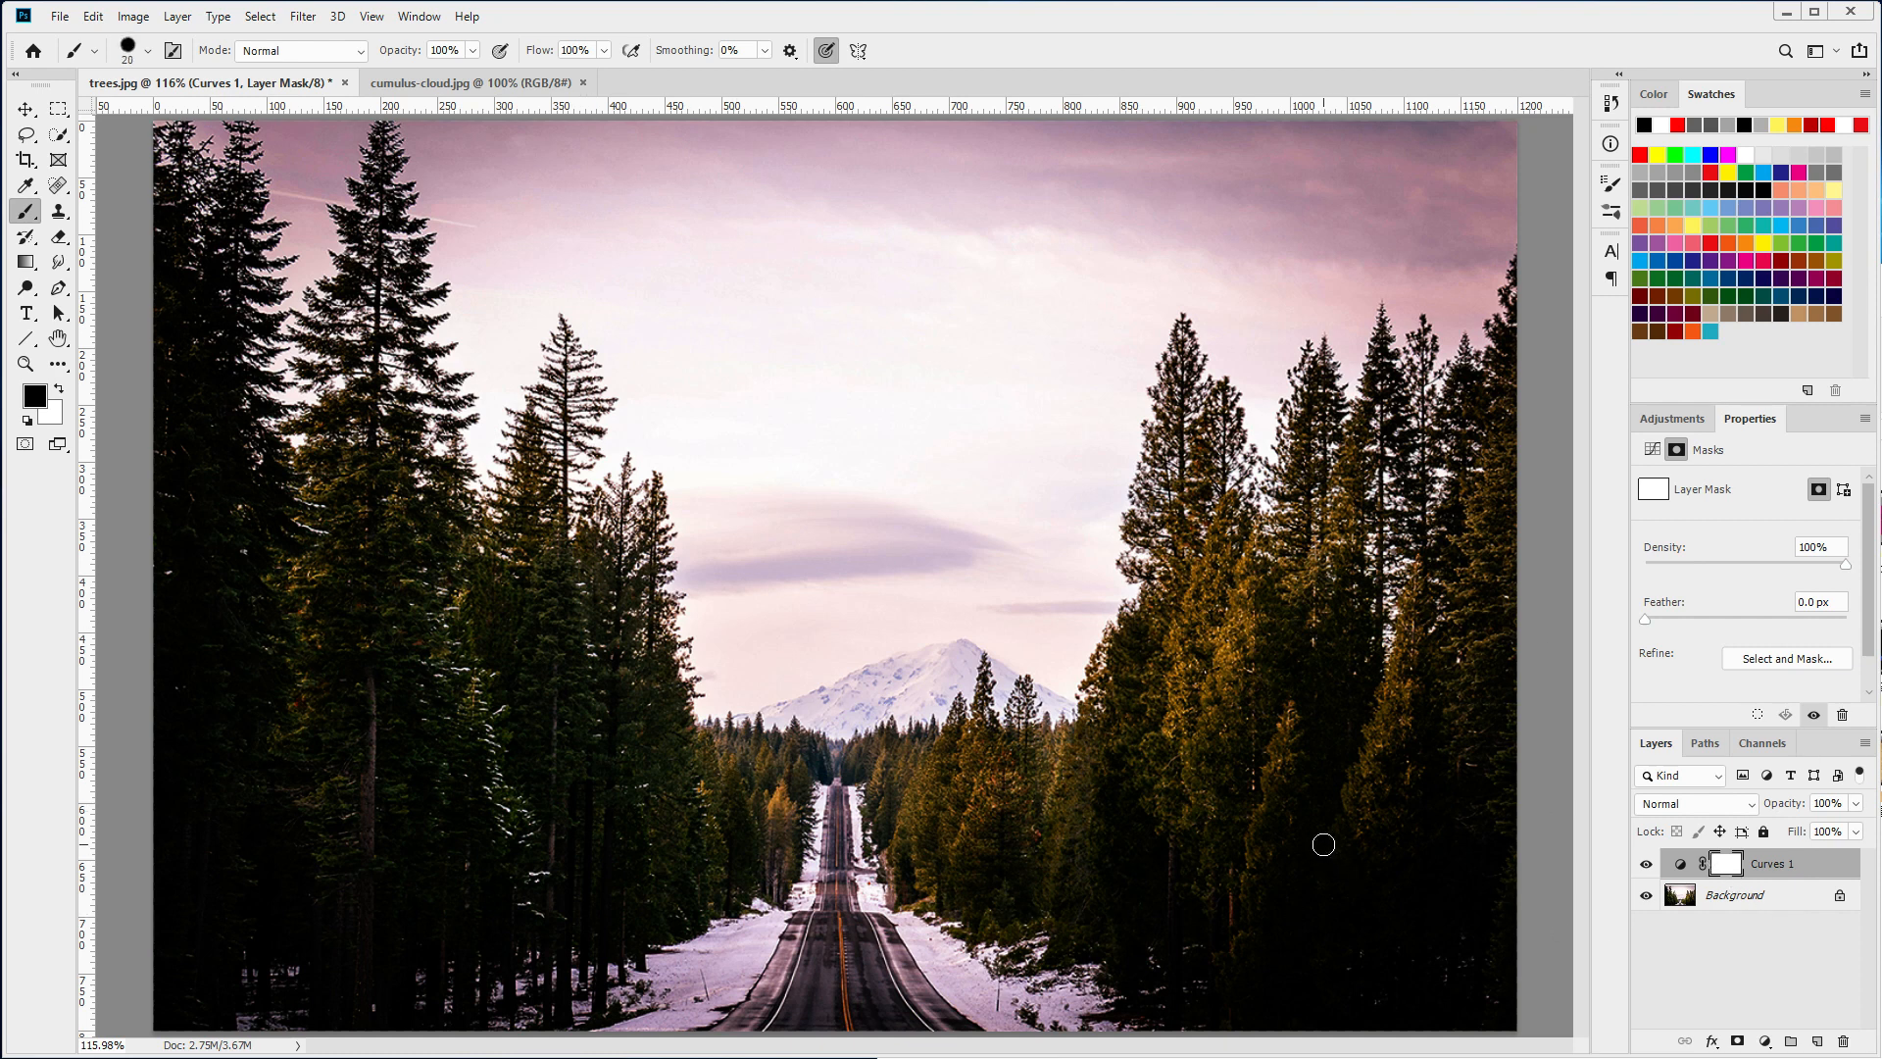
pyautogui.press(']')
pyautogui.press(']')
pyautogui.moveTo(1229, 657)
pyautogui.mouseDown()
pyautogui.moveTo(1254, 939)
pyautogui.moveTo(1300, 633)
pyautogui.moveTo(1298, 985)
pyautogui.moveTo(1370, 706)
pyautogui.moveTo(1378, 975)
pyautogui.moveTo(1430, 747)
pyautogui.moveTo(1504, 832)
pyautogui.moveTo(1505, 932)
pyautogui.moveTo(1503, 526)
pyautogui.moveTo(1539, 423)
pyautogui.moveTo(1520, 375)
pyautogui.moveTo(1405, 700)
pyautogui.moveTo(1332, 622)
pyautogui.moveTo(1506, 441)
pyautogui.moveTo(1488, 374)
pyautogui.moveTo(1391, 352)
pyautogui.moveTo(1374, 319)
pyautogui.moveTo(1268, 395)
pyautogui.moveTo(1227, 353)
pyautogui.moveTo(1200, 413)
pyautogui.moveTo(1179, 334)
pyautogui.moveTo(1191, 457)
pyautogui.moveTo(1144, 667)
pyautogui.moveTo(1157, 390)
pyautogui.moveTo(1092, 715)
pyautogui.moveTo(1103, 739)
pyautogui.moveTo(1206, 457)
pyautogui.moveTo(1281, 772)
pyautogui.mouseUp()
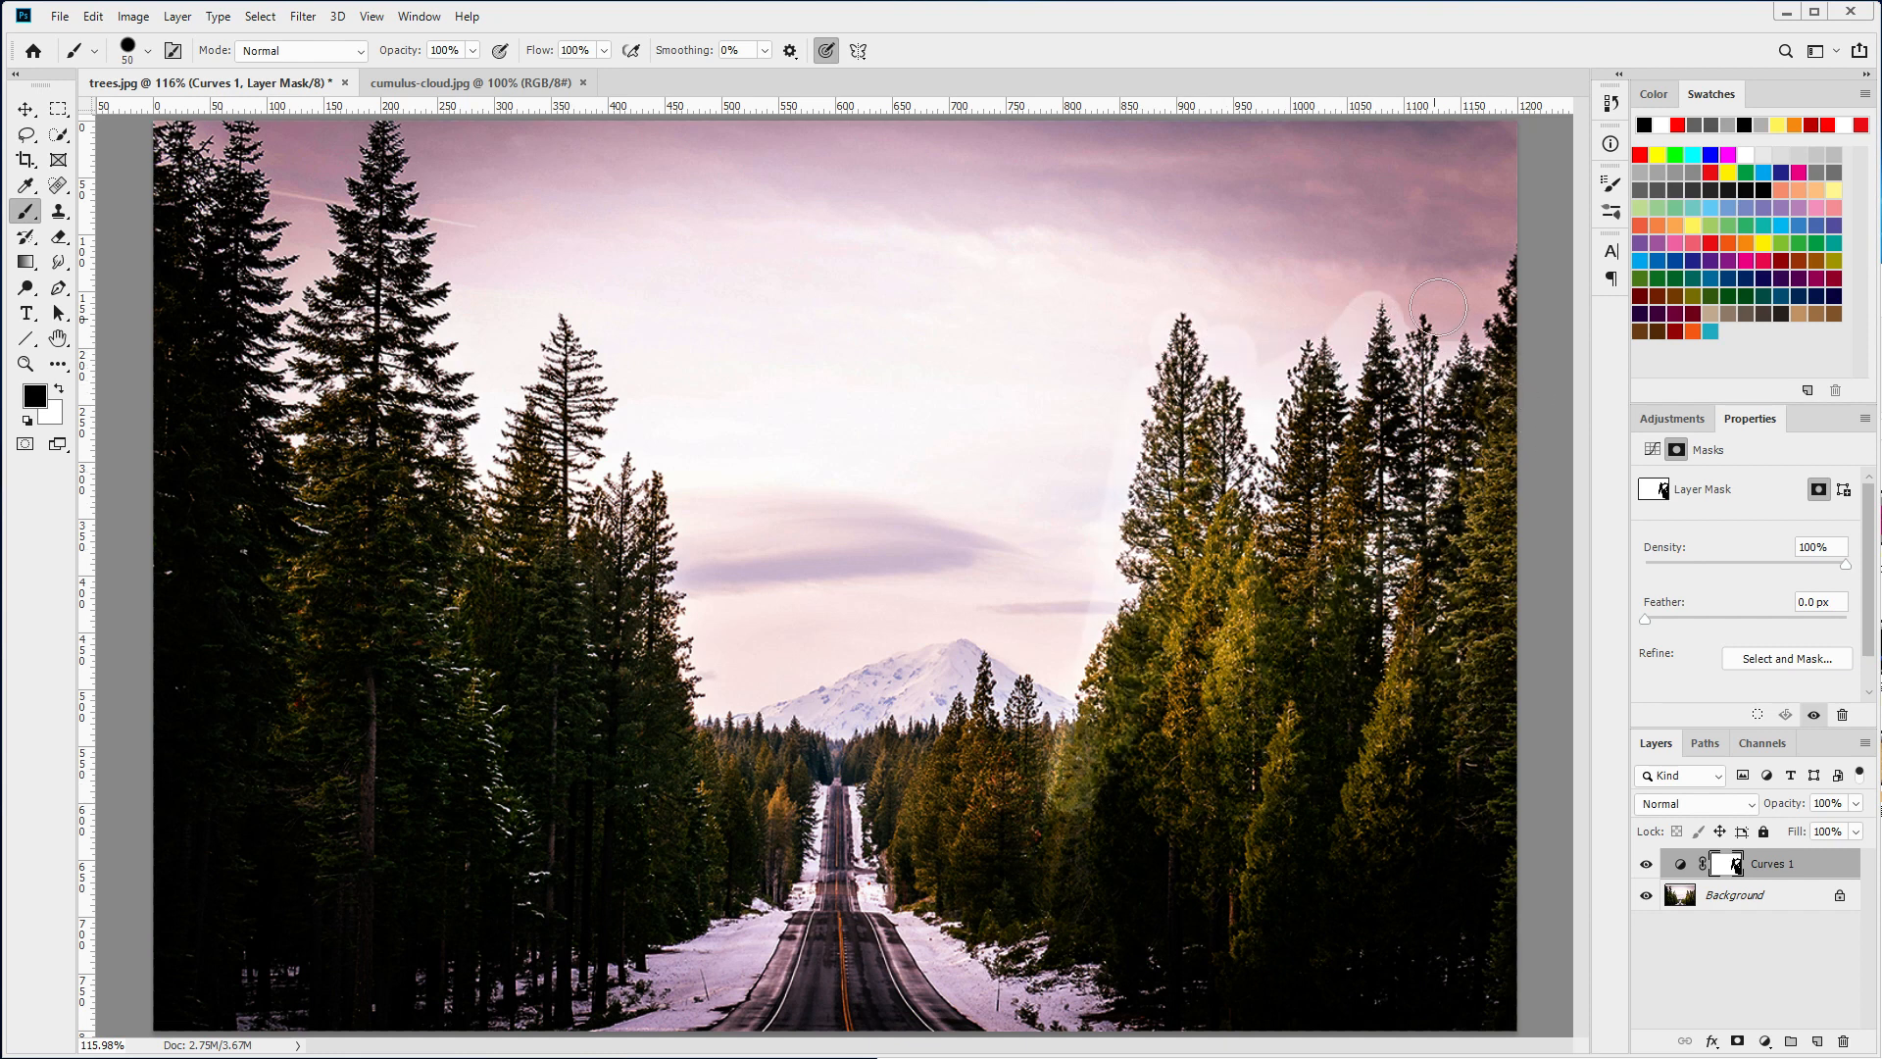
pyautogui.moveTo(1368, 320); pyautogui.dragTo(1353, 332)
pyautogui.moveTo(1403, 400)
pyautogui.mouseDown()
pyautogui.moveTo(1471, 435)
pyautogui.moveTo(1498, 318)
pyautogui.moveTo(1450, 266)
pyautogui.moveTo(1334, 339)
pyautogui.moveTo(1362, 371)
pyautogui.mouseUp()
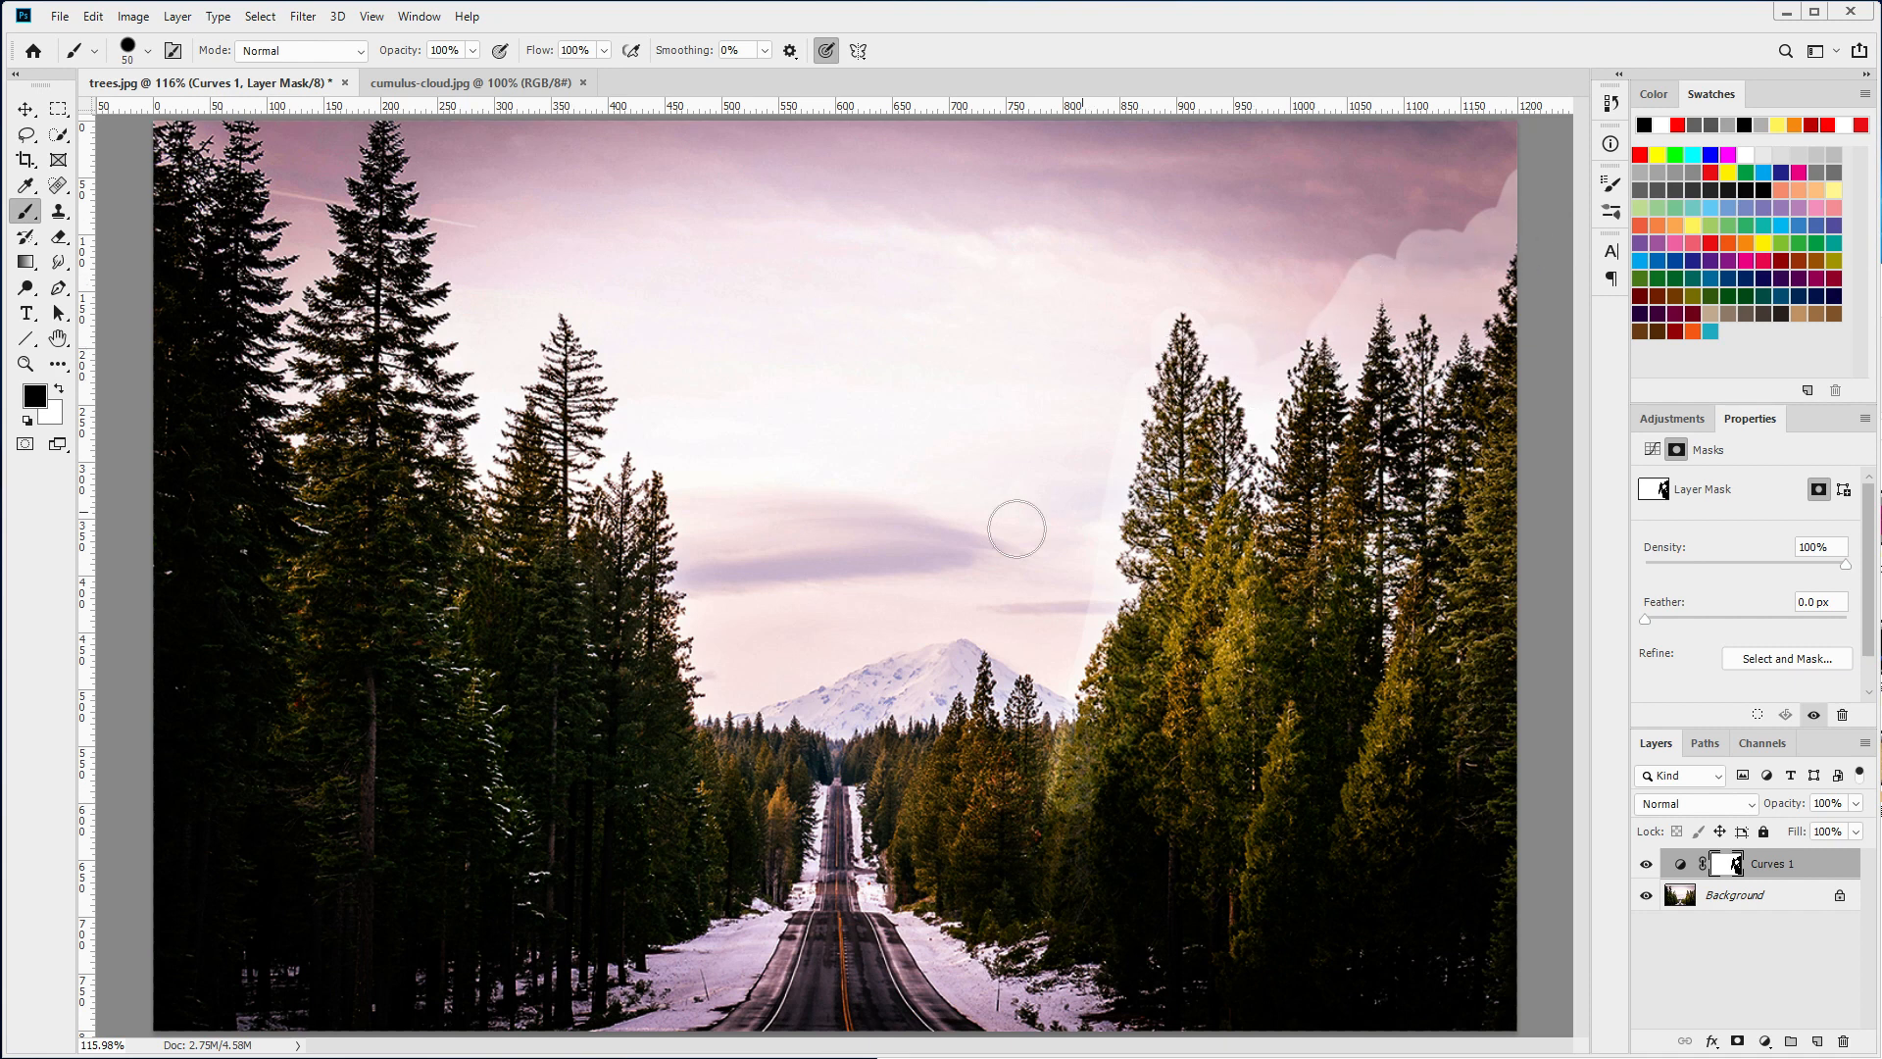
pyautogui.moveTo(487, 516)
pyautogui.mouseDown()
pyautogui.moveTo(561, 325)
pyautogui.moveTo(515, 612)
pyautogui.moveTo(594, 369)
pyautogui.moveTo(582, 704)
pyautogui.moveTo(678, 461)
pyautogui.moveTo(623, 791)
pyautogui.moveTo(677, 615)
pyautogui.moveTo(655, 861)
pyautogui.mouseUp()
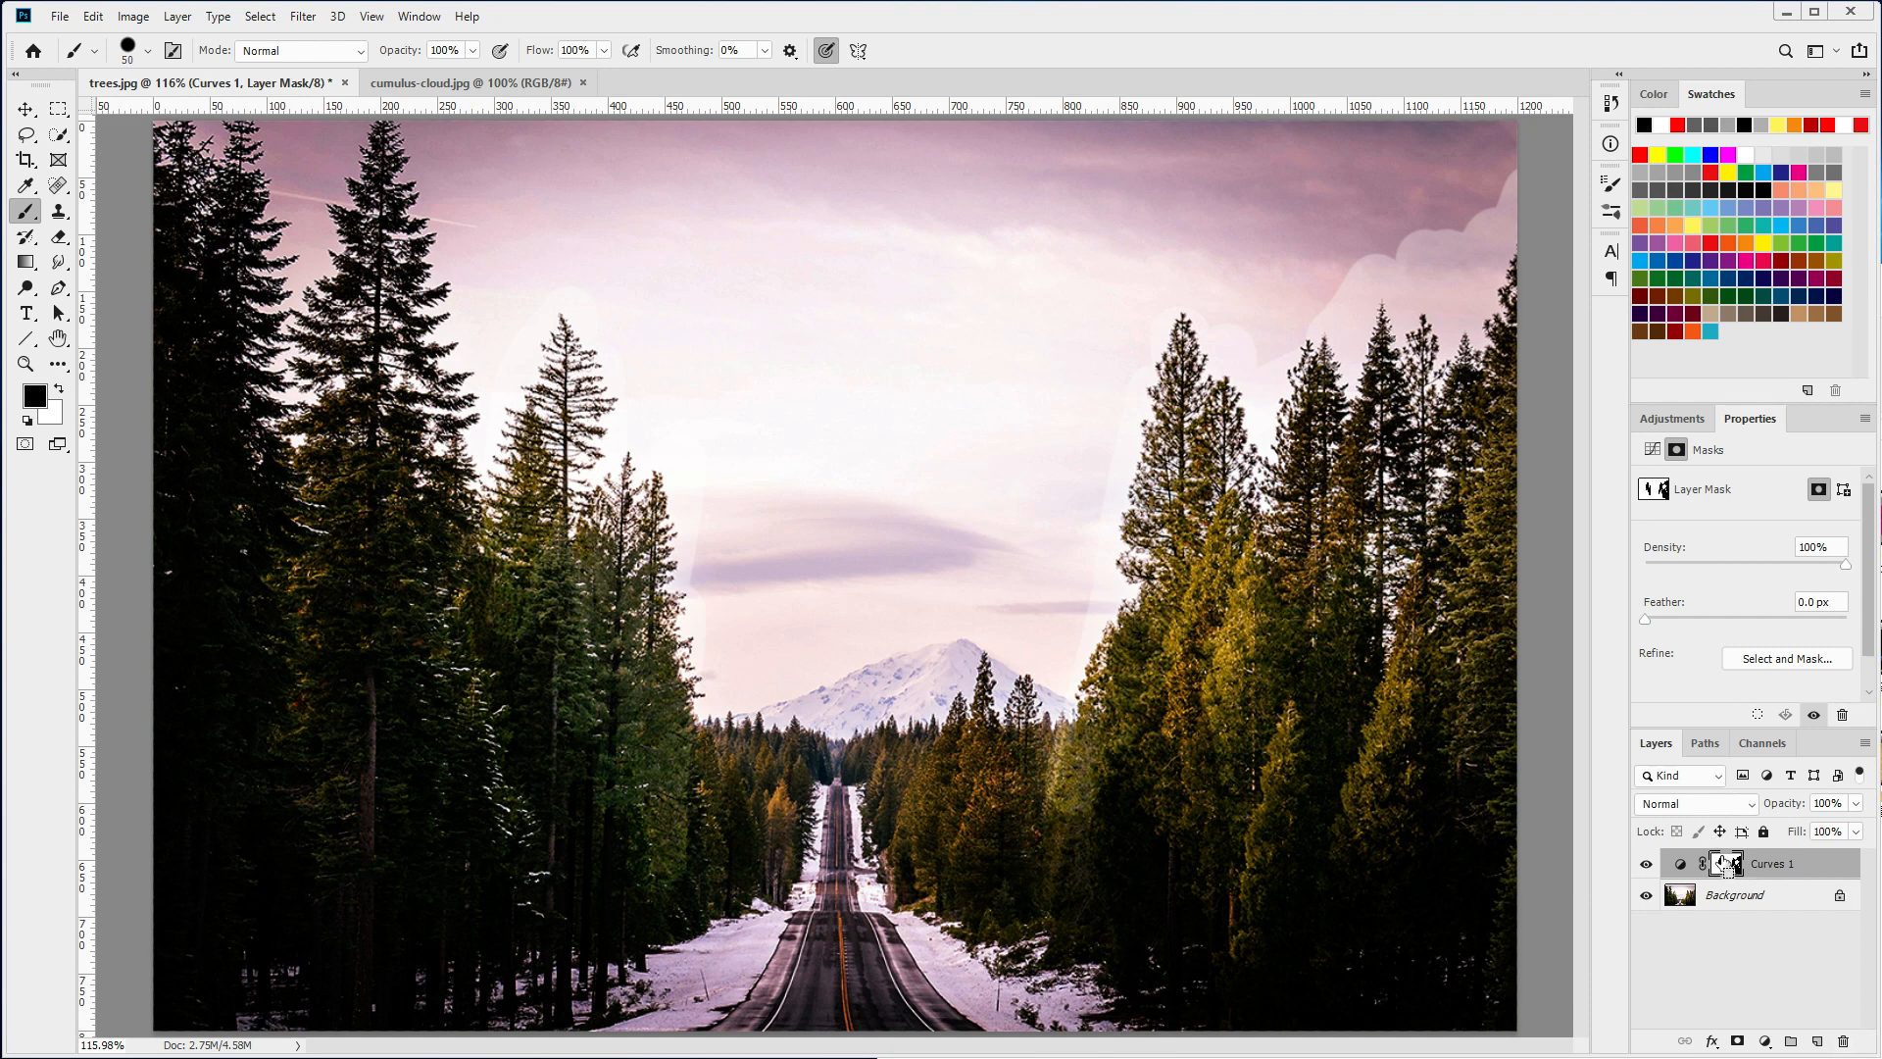
pyautogui.hotkey('ctrl', 'BackSpace')
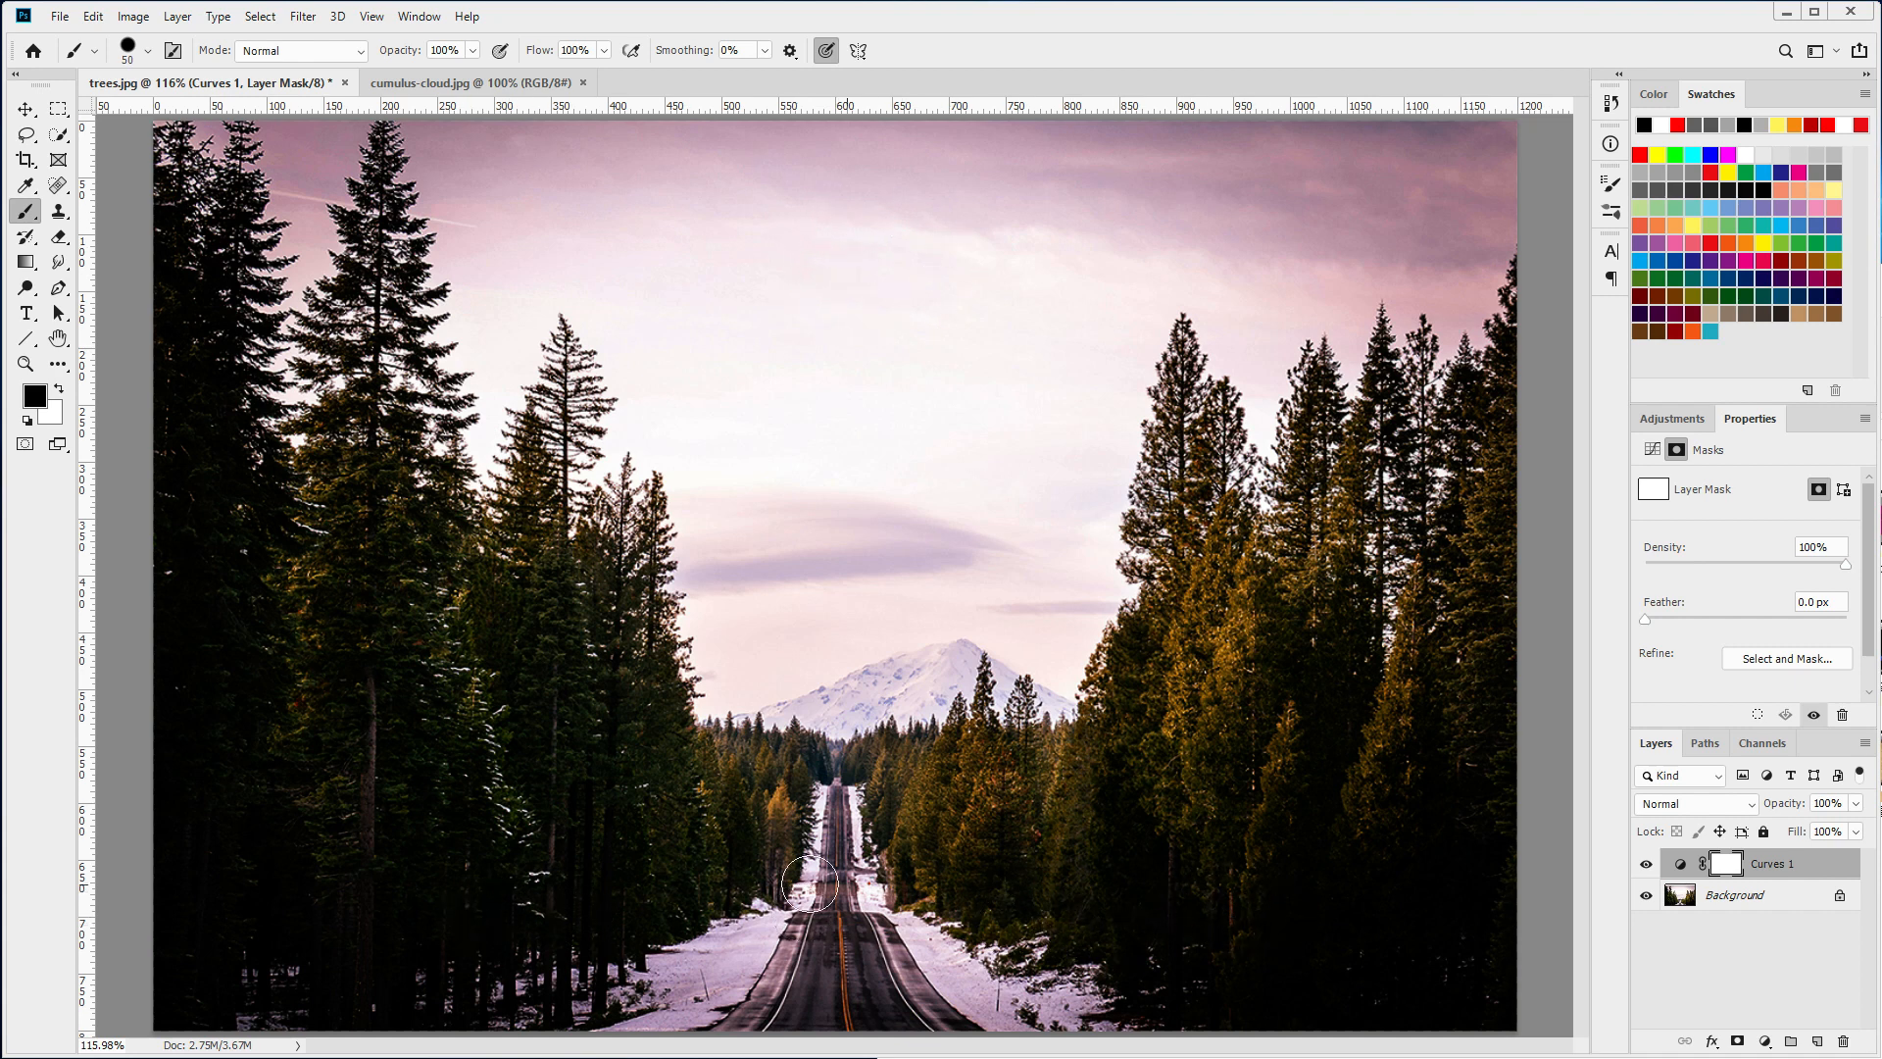
# - Load the Blue copy channel of trees.jpg as a new, inverted selection
pyautogui.click(260, 16)
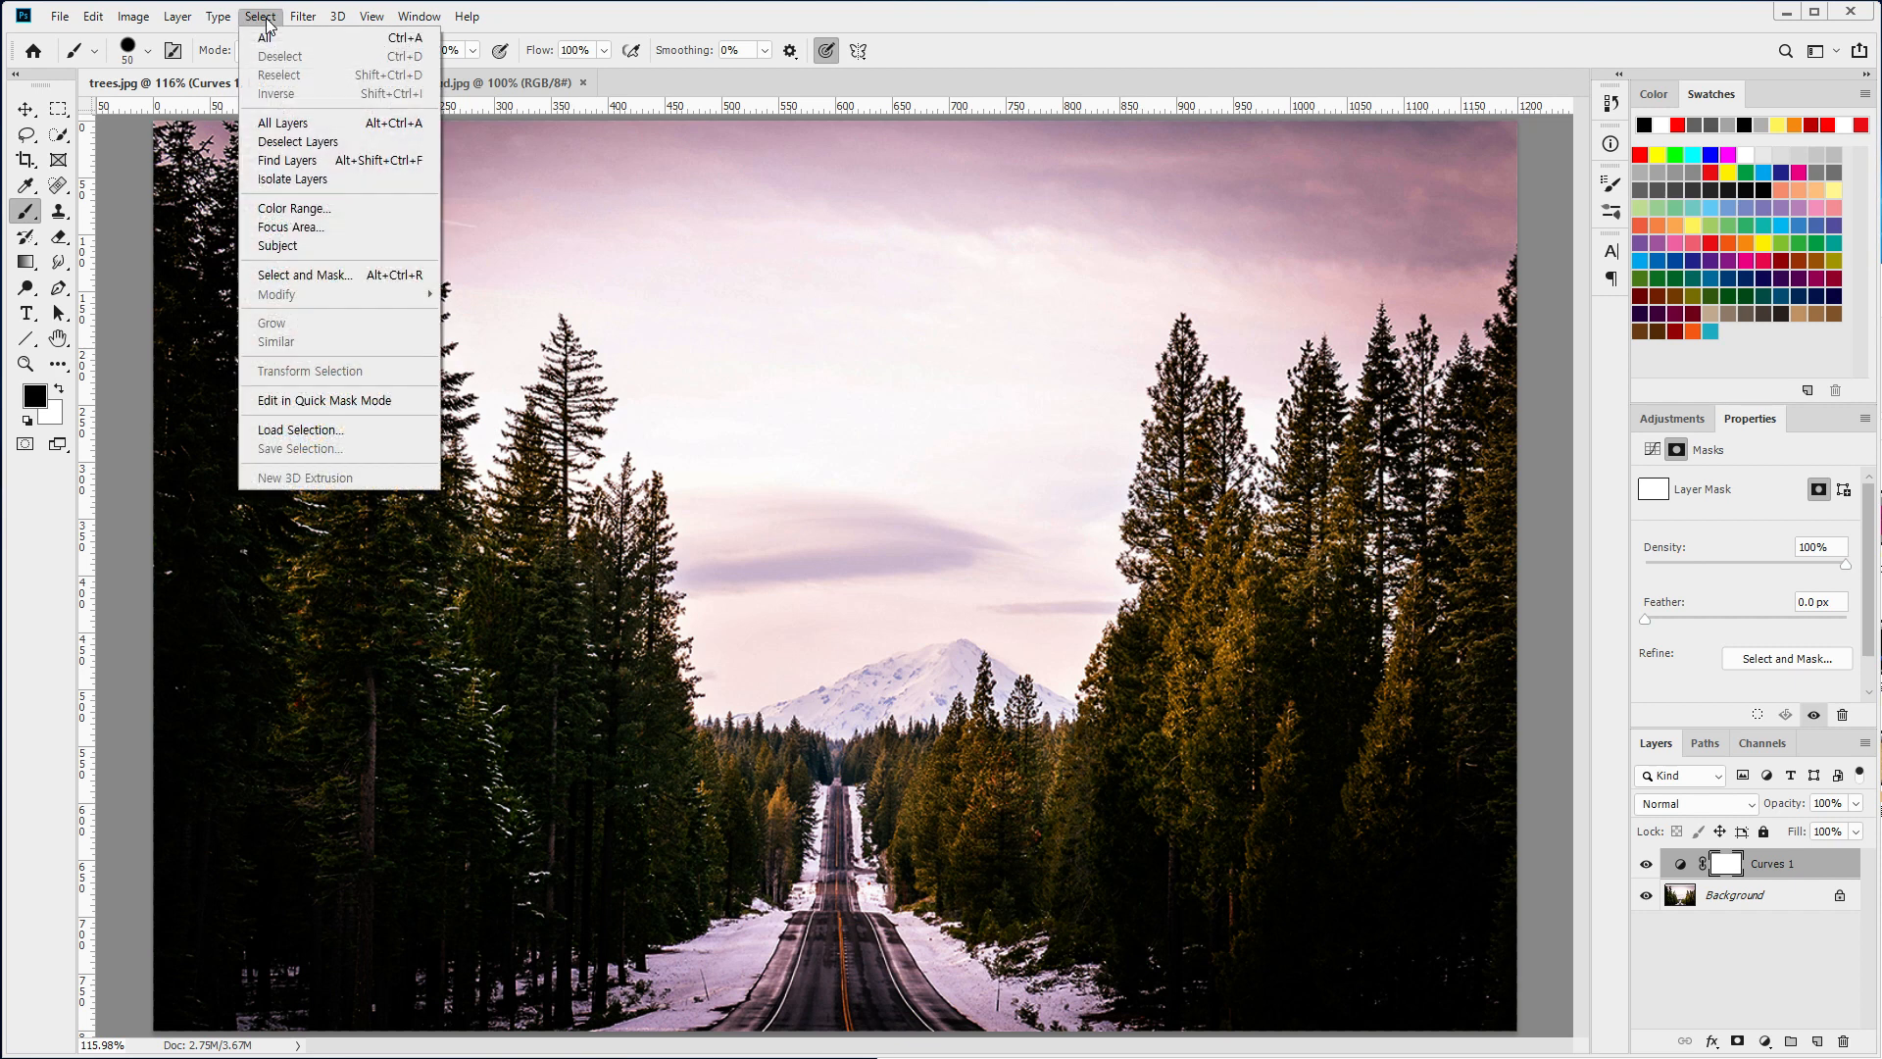
pyautogui.click(290, 431)
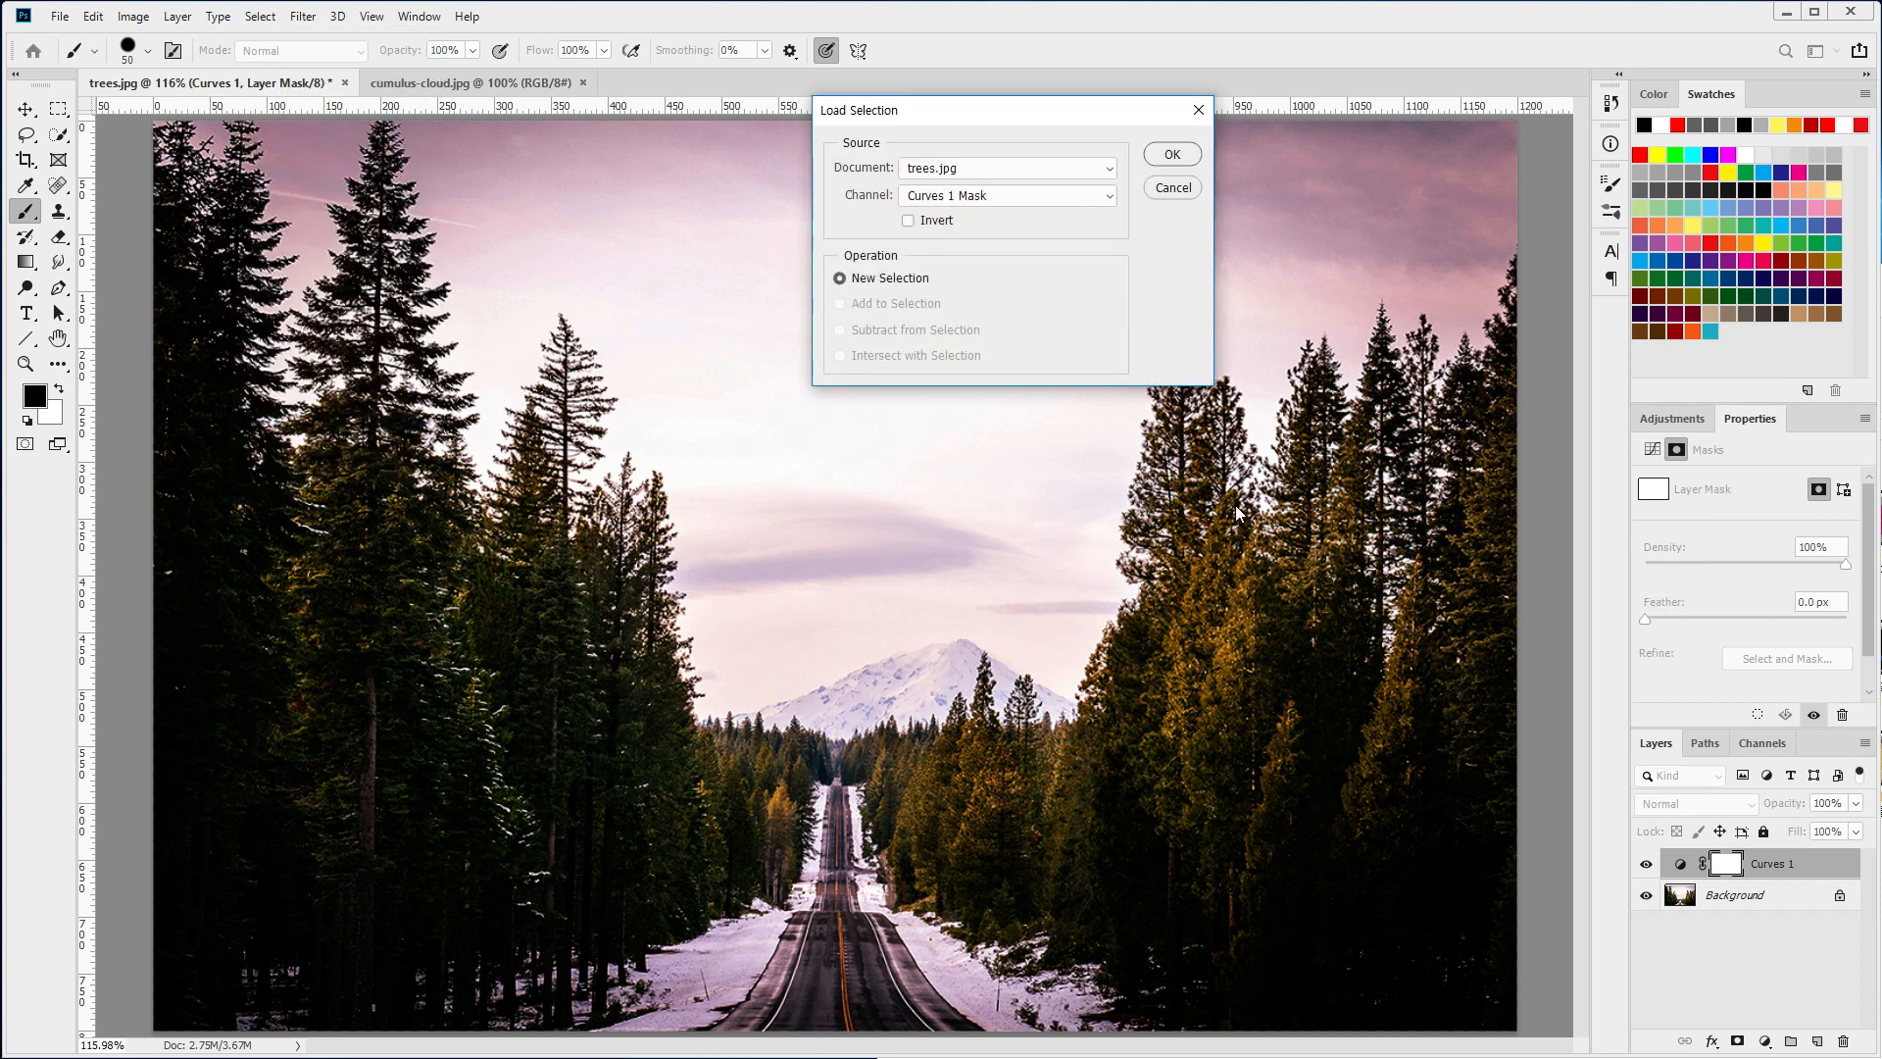
pyautogui.click(1029, 195)
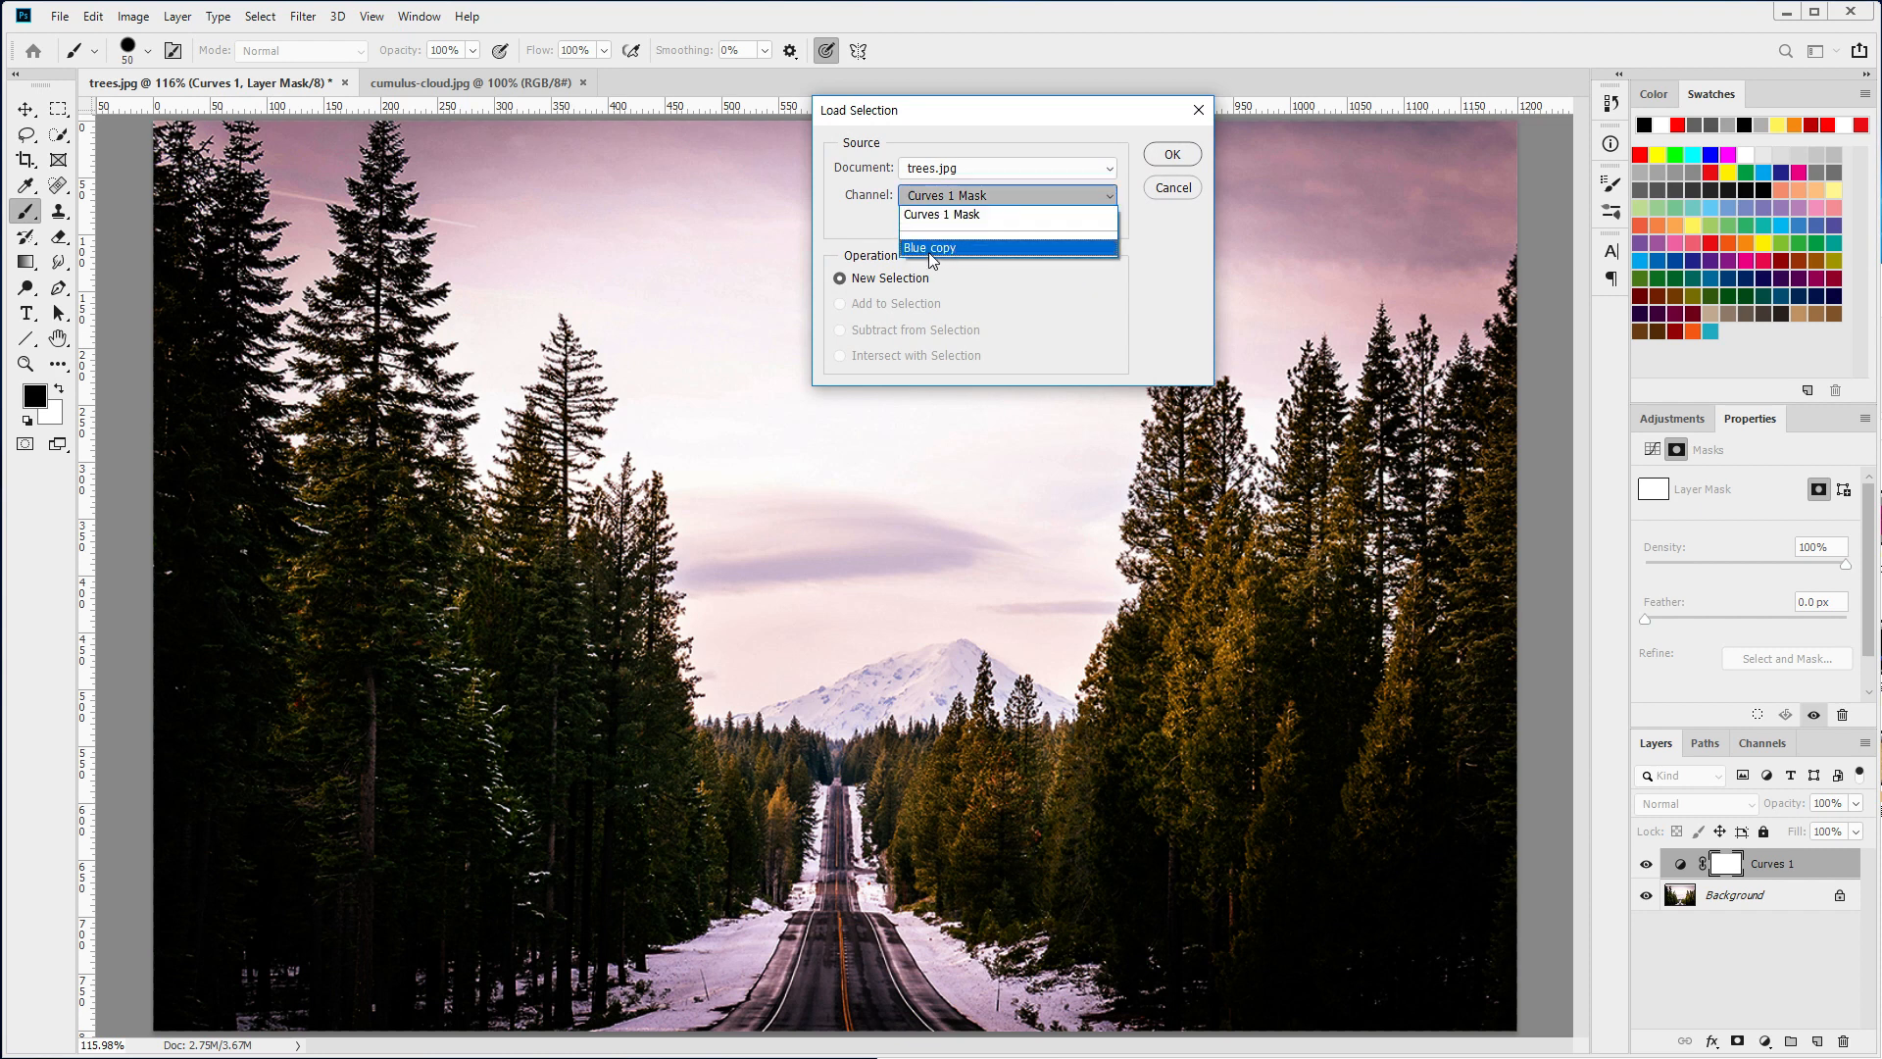
pyautogui.click(913, 248)
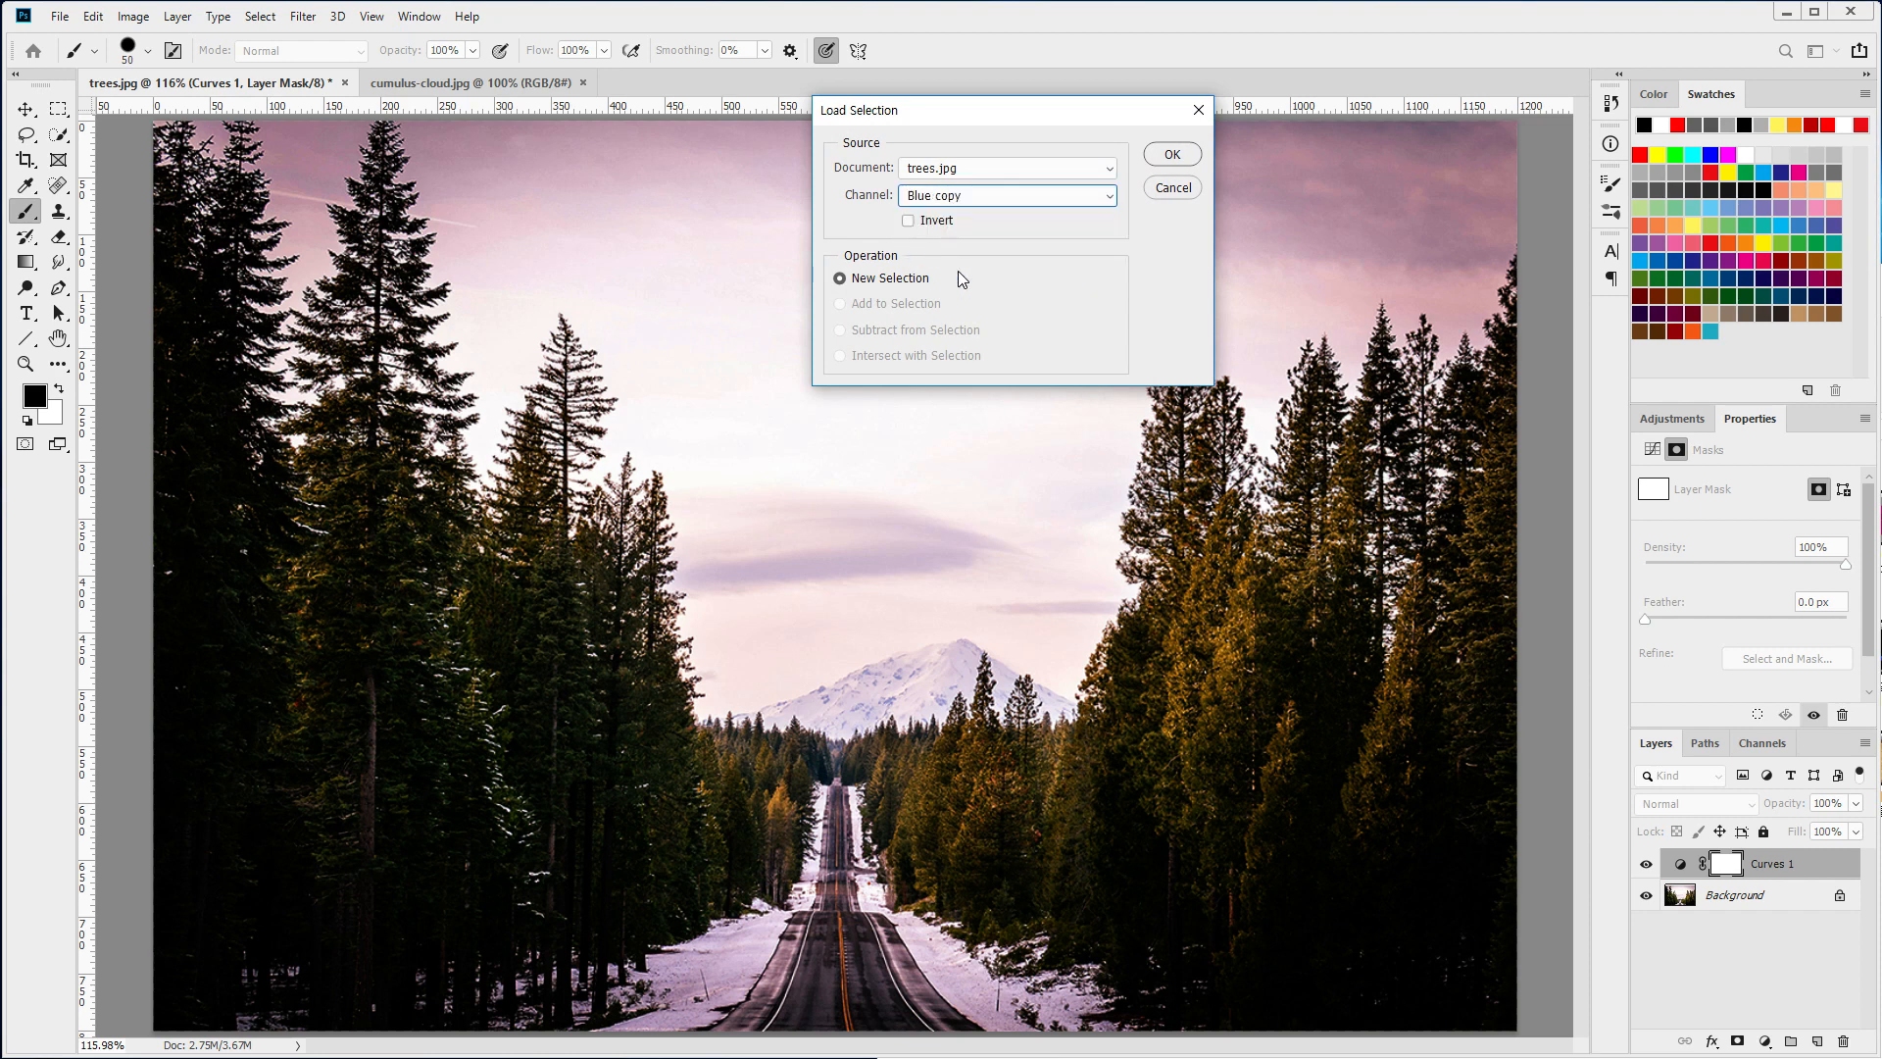
pyautogui.click(936, 223)
pyautogui.click(1176, 155)
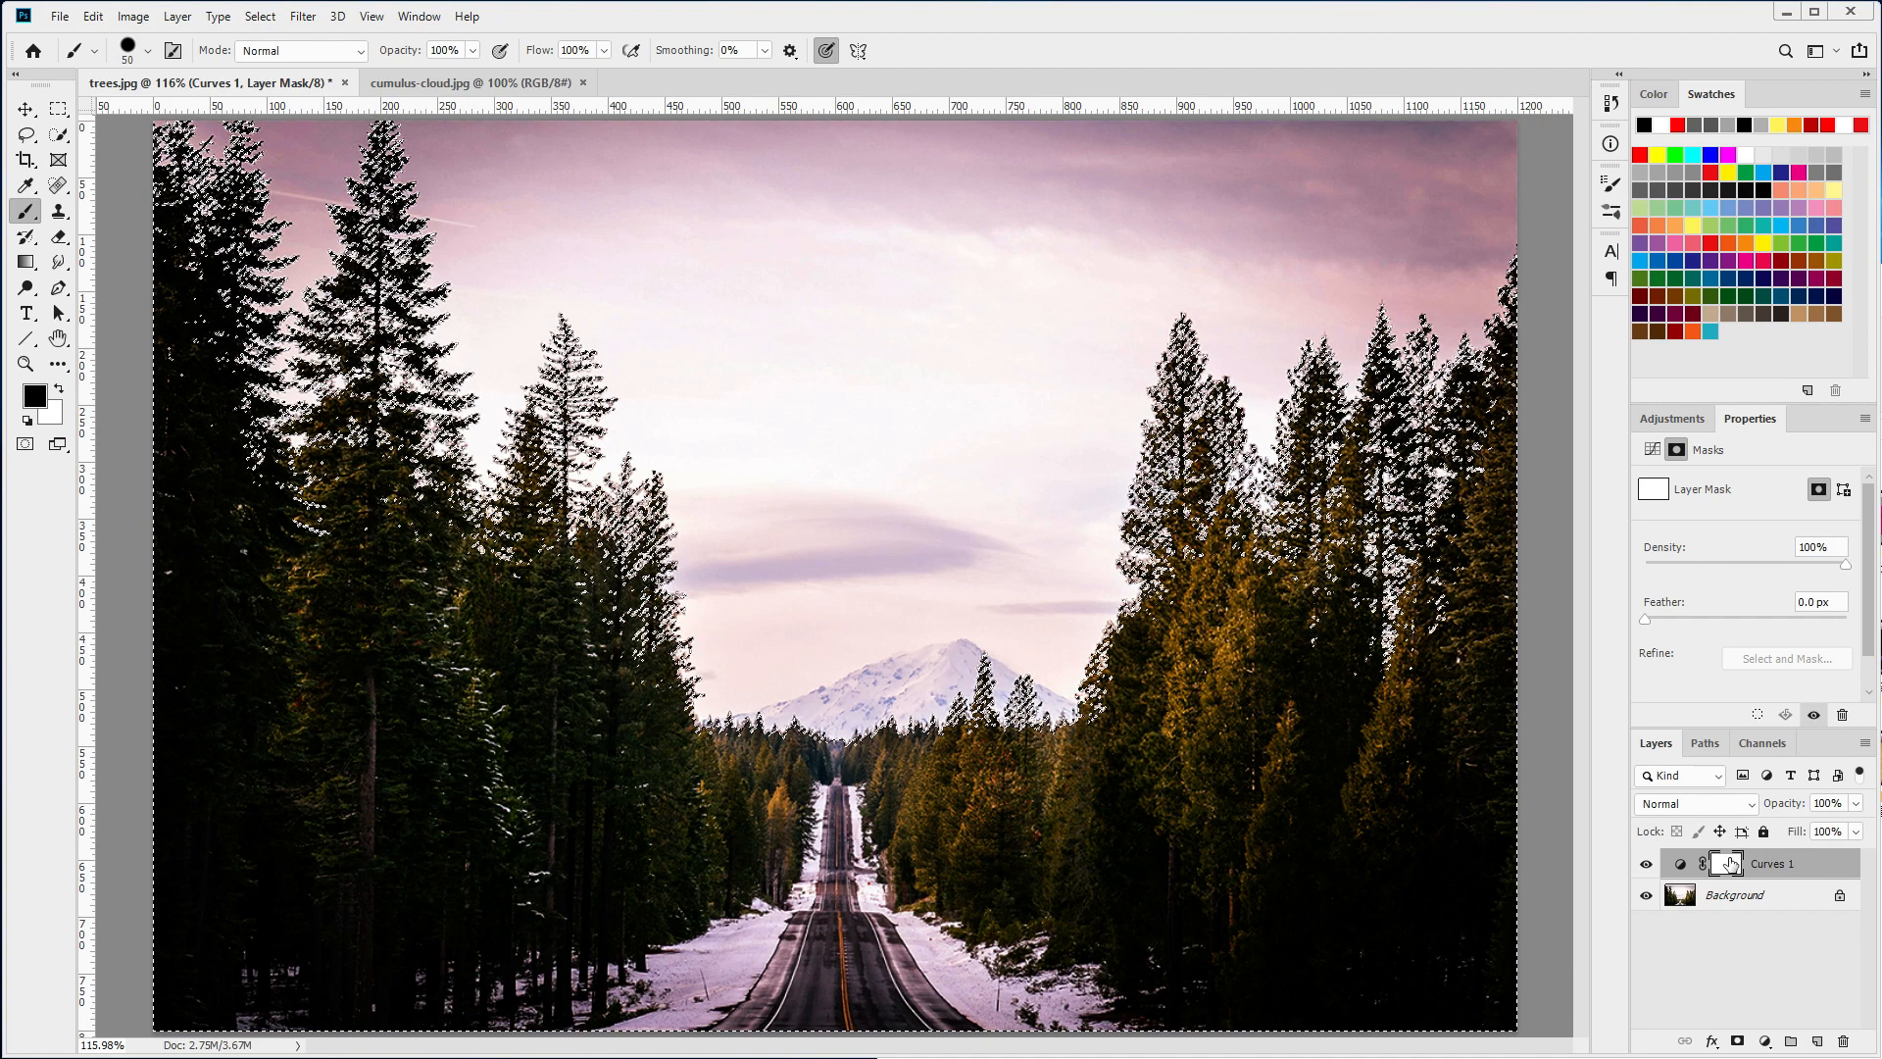
# - Fill the selected trees with black on the Curves mask, deselect, and compare the image with the Curves layer hidden and shown
pyautogui.hotkey('alt', 'BackSpace')
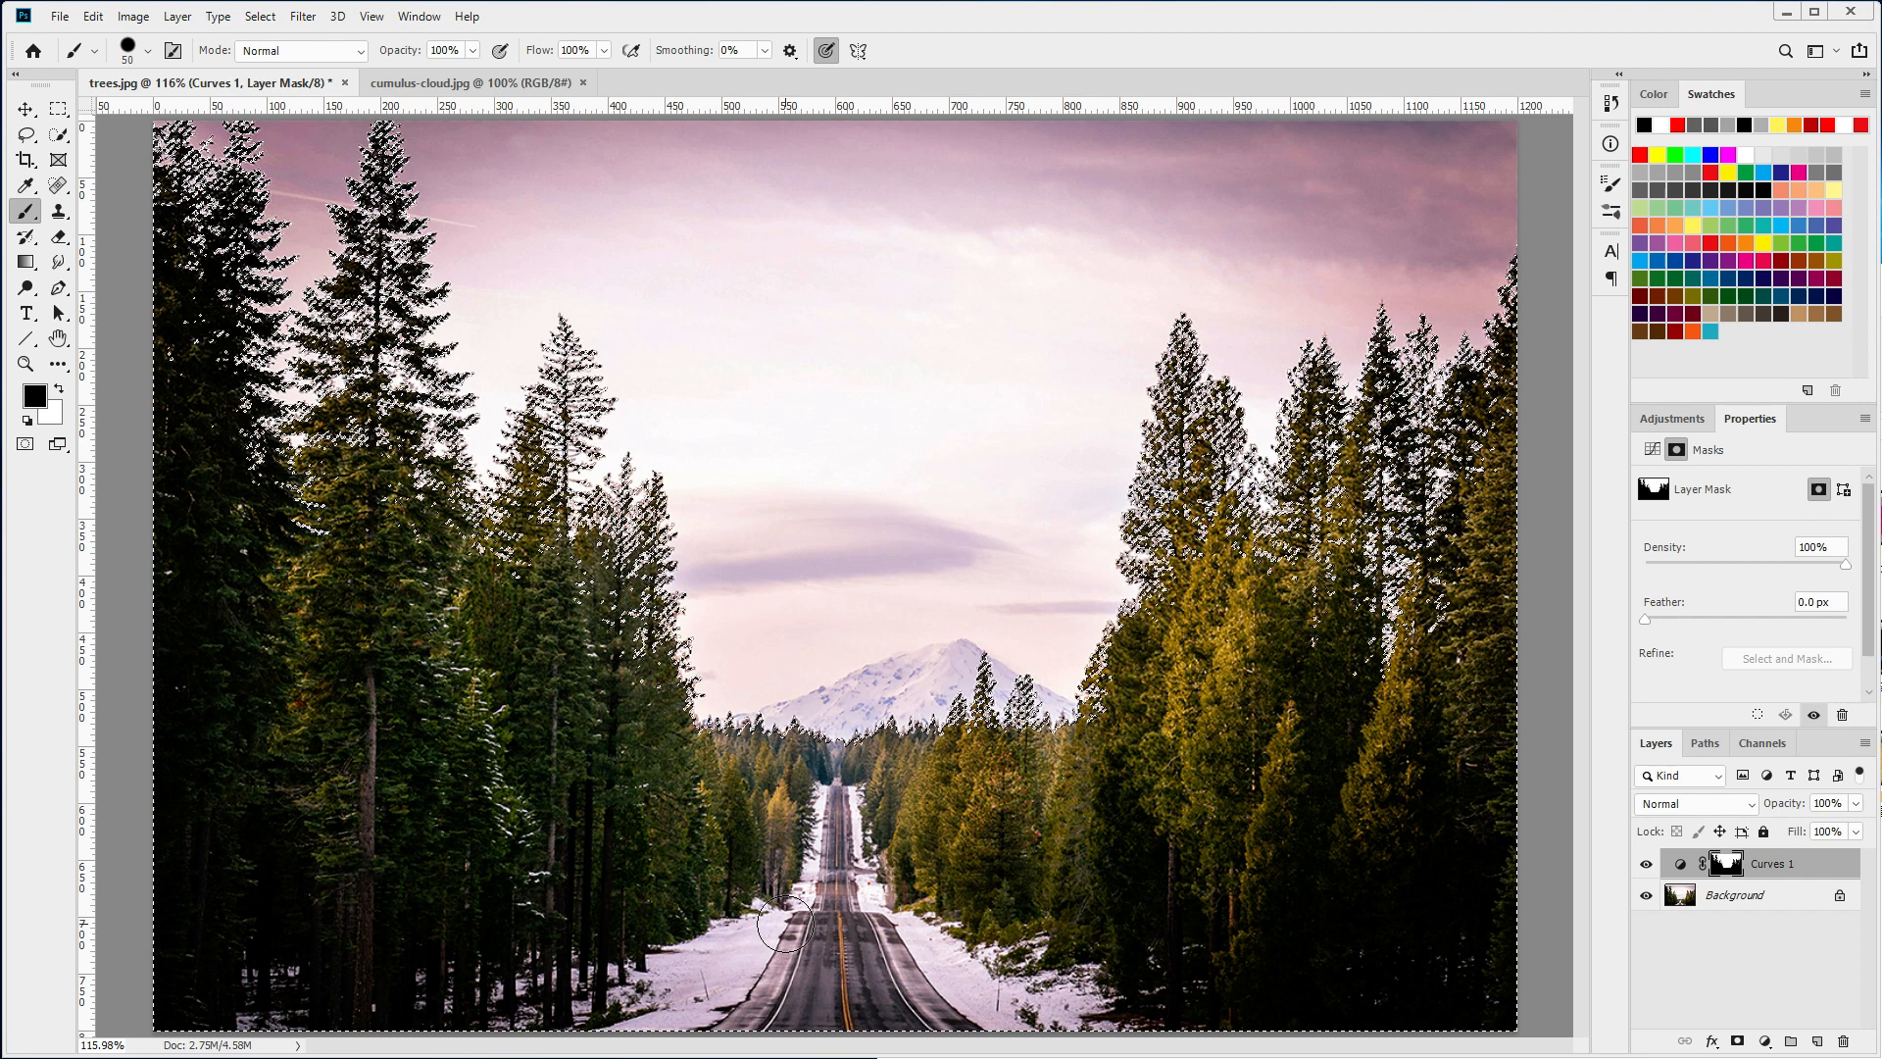
pyautogui.hotkey('ctrl', 'd')
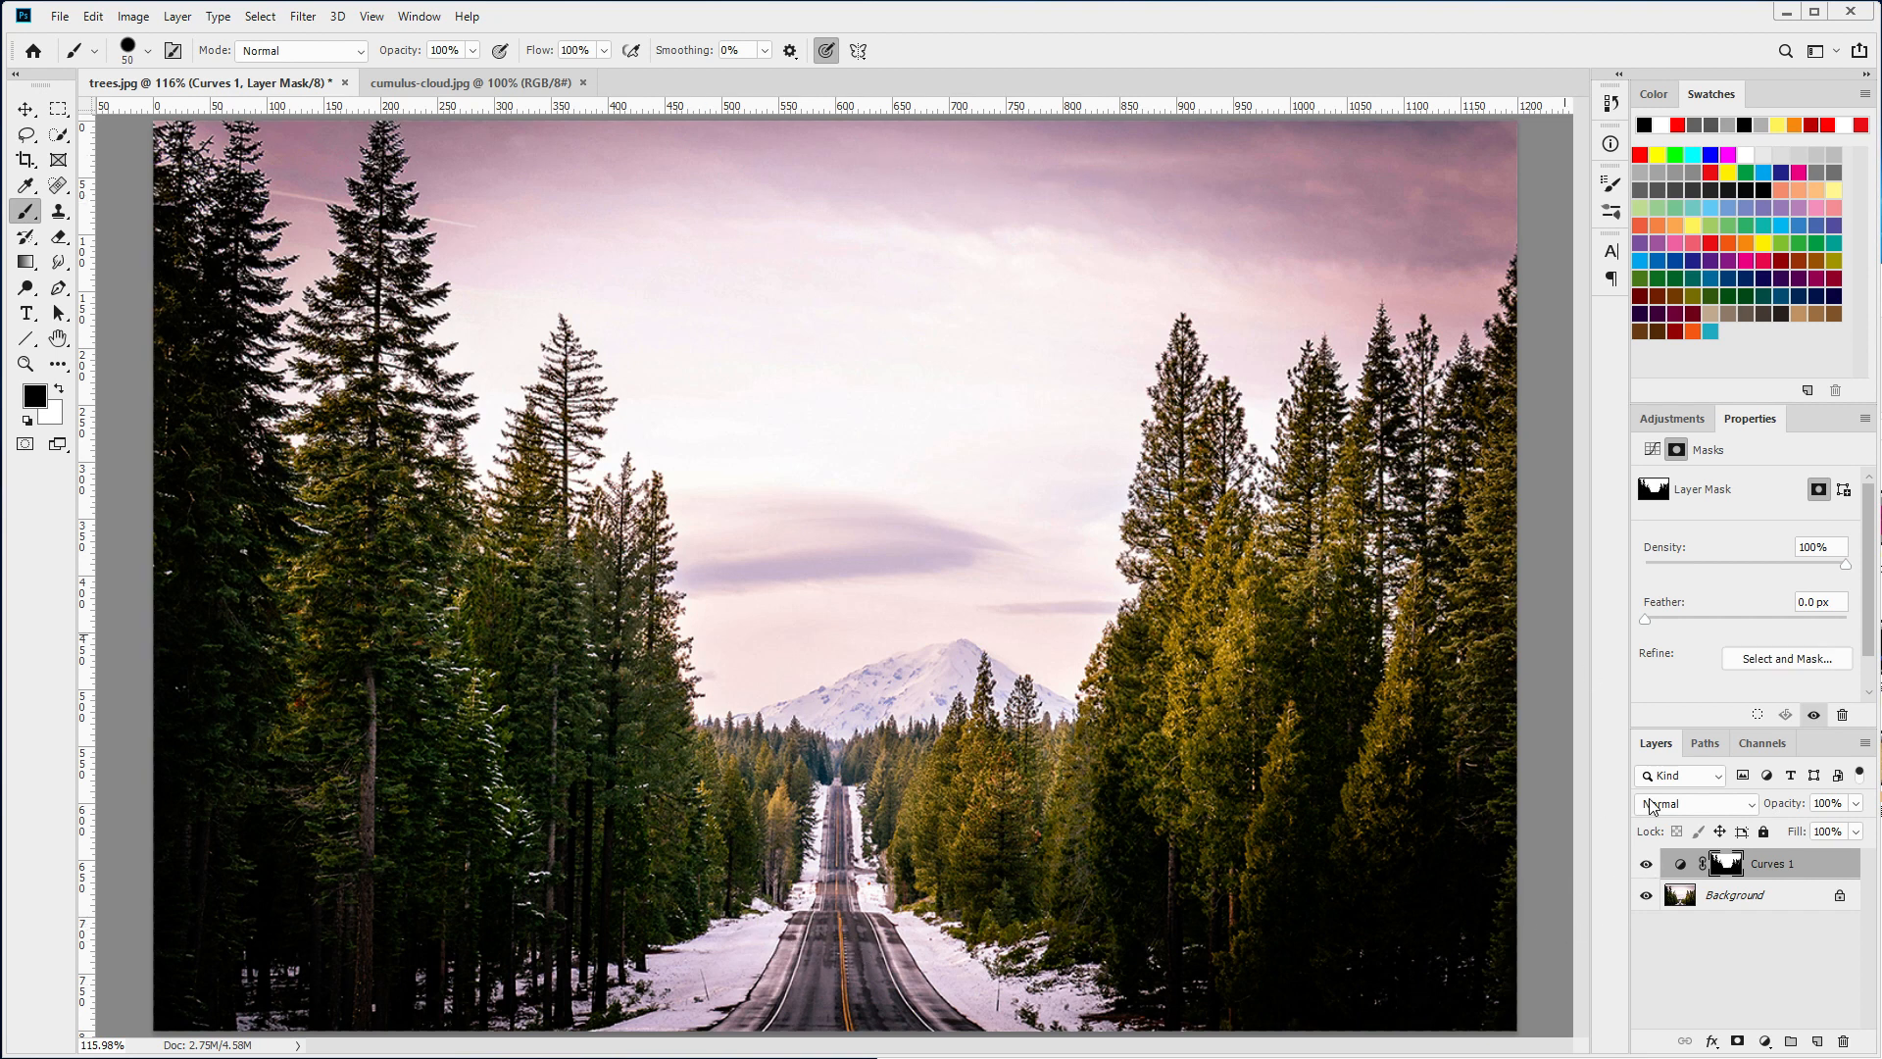
pyautogui.click(1645, 867)
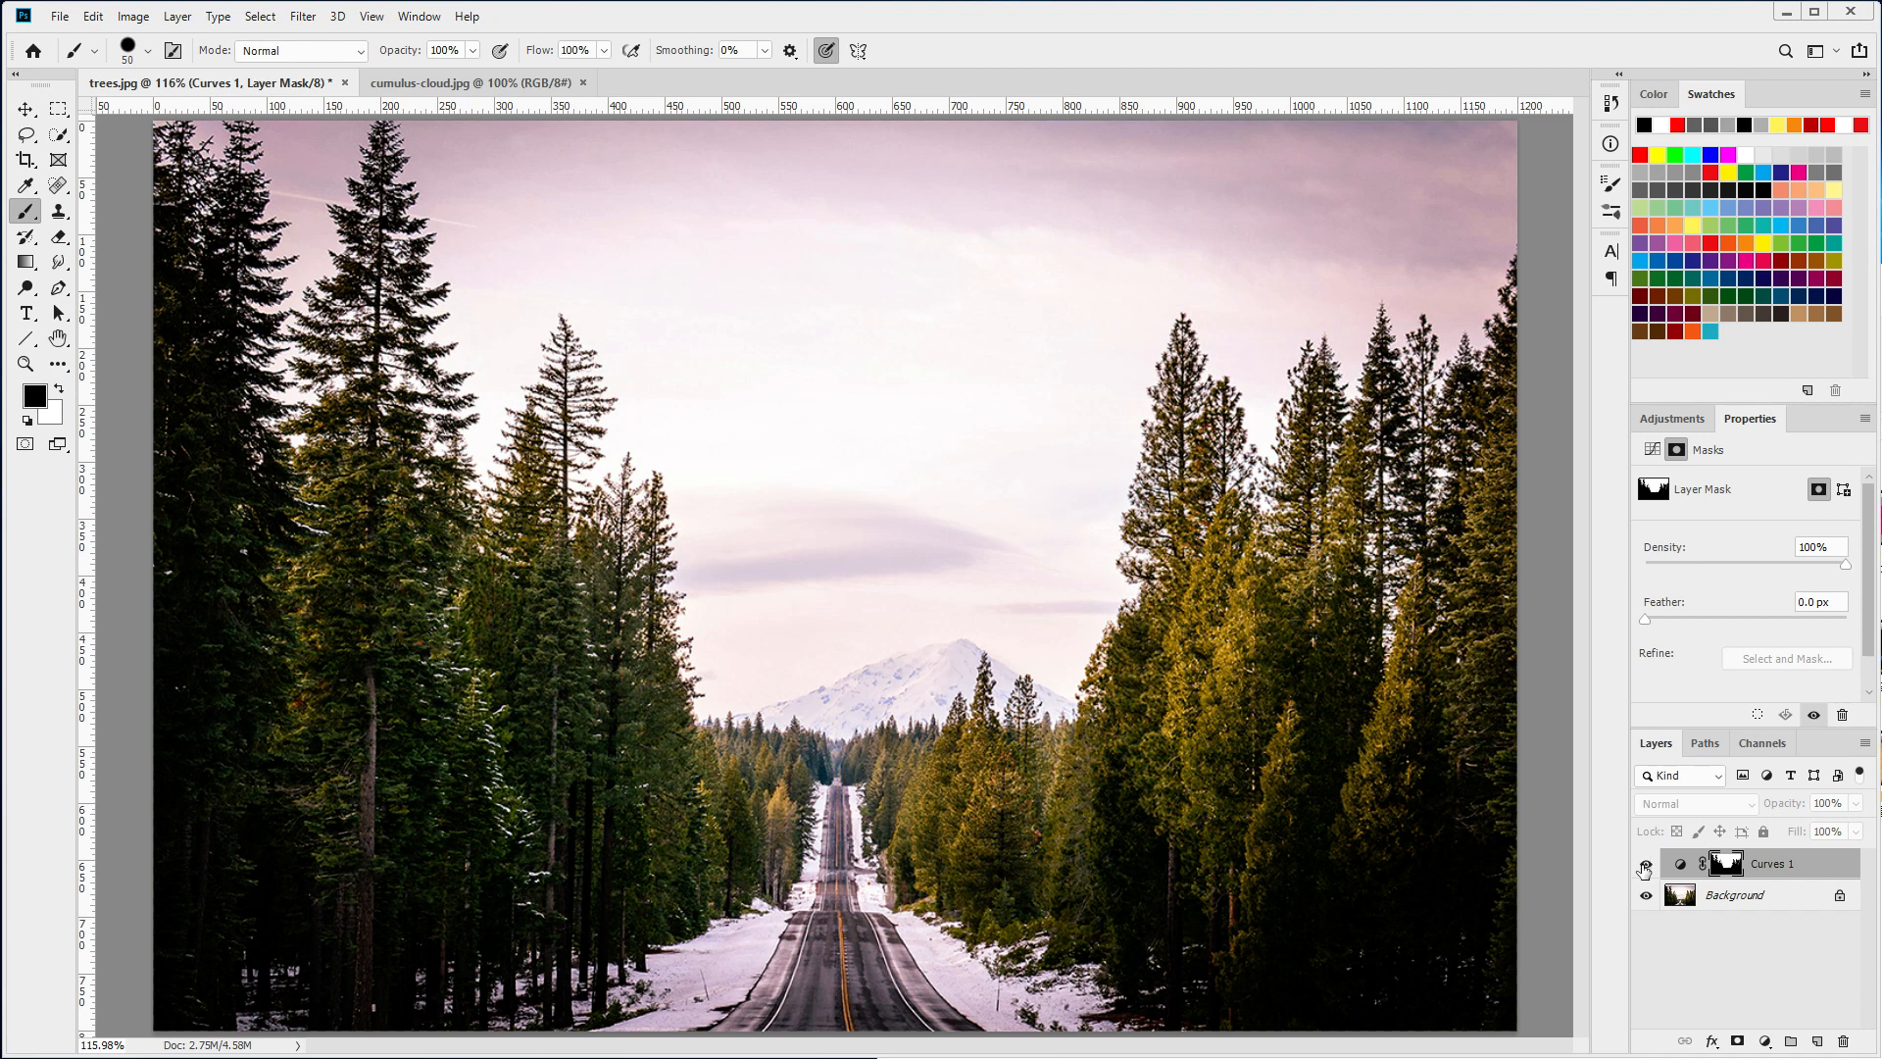
pyautogui.click(1645, 866)
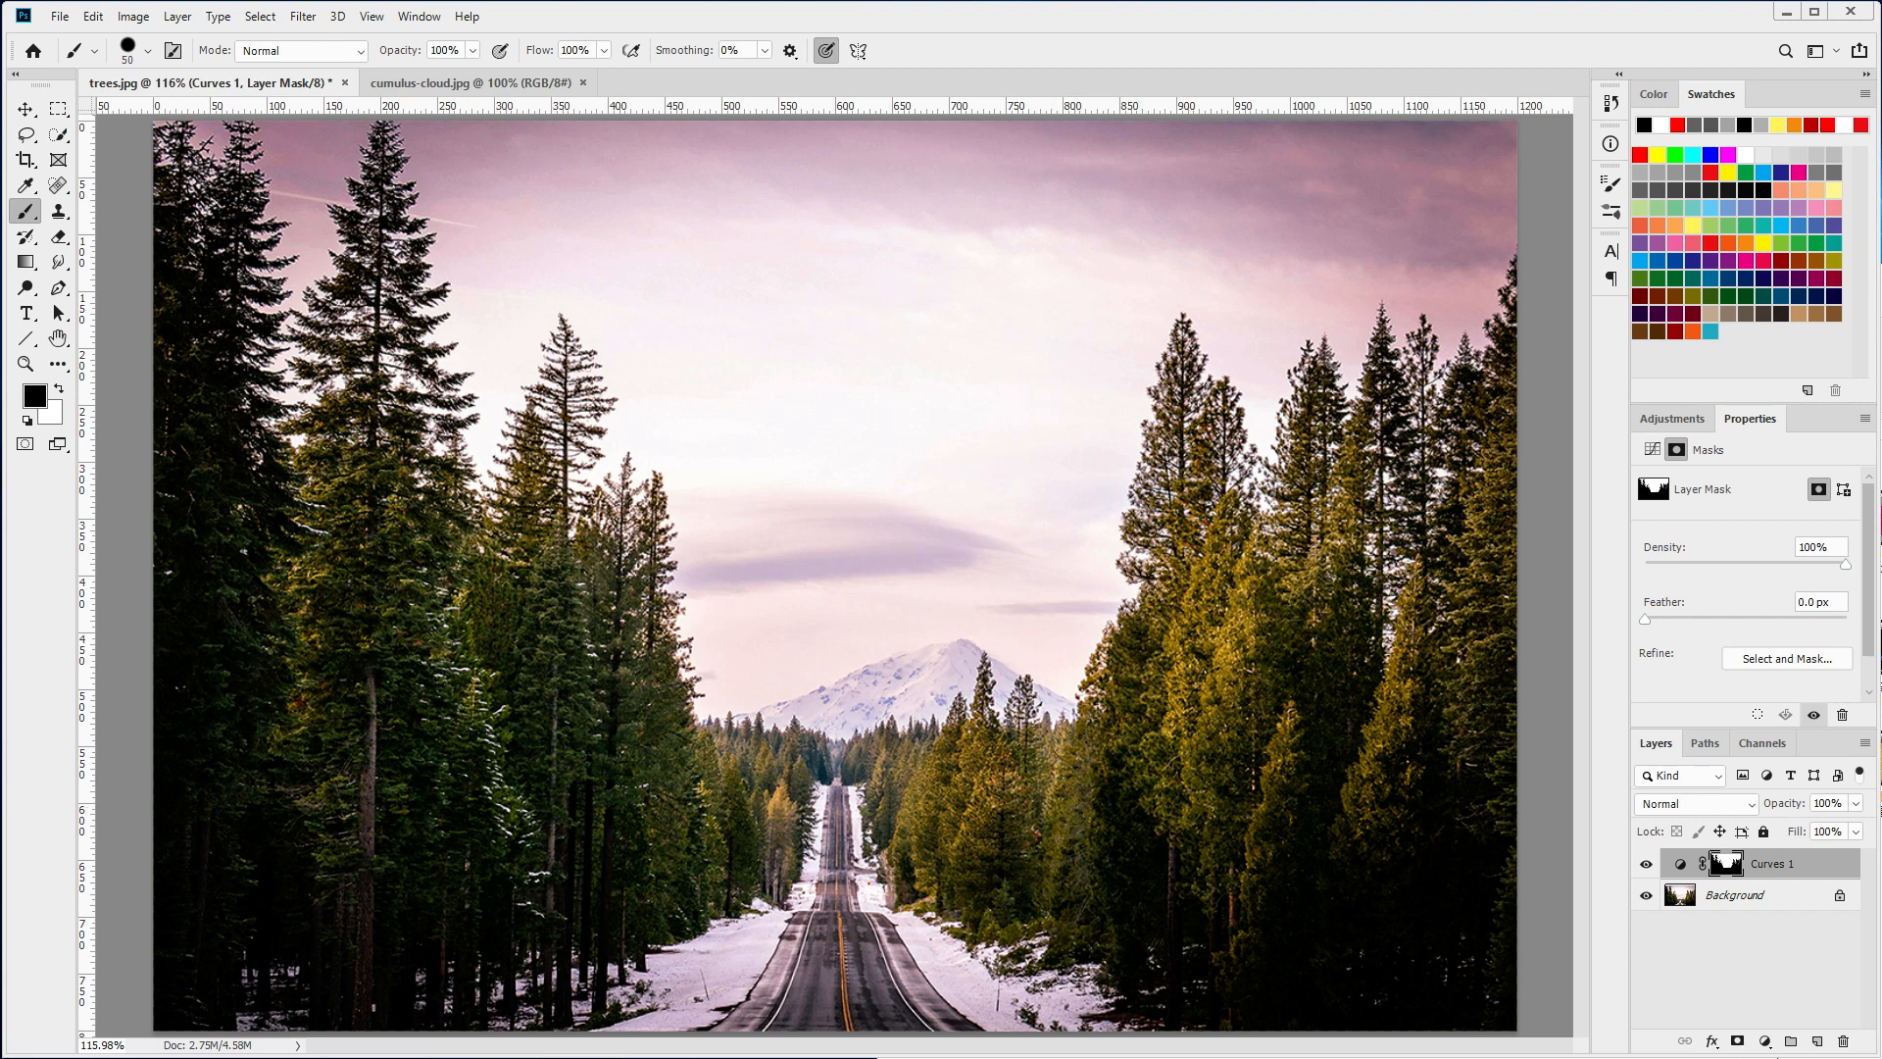
# - Add a Color Balance adjustment layer with midtones at Cyan-Red -75, Magenta-Green +48 and Yellow-Blue +100
pyautogui.click(1763, 1041)
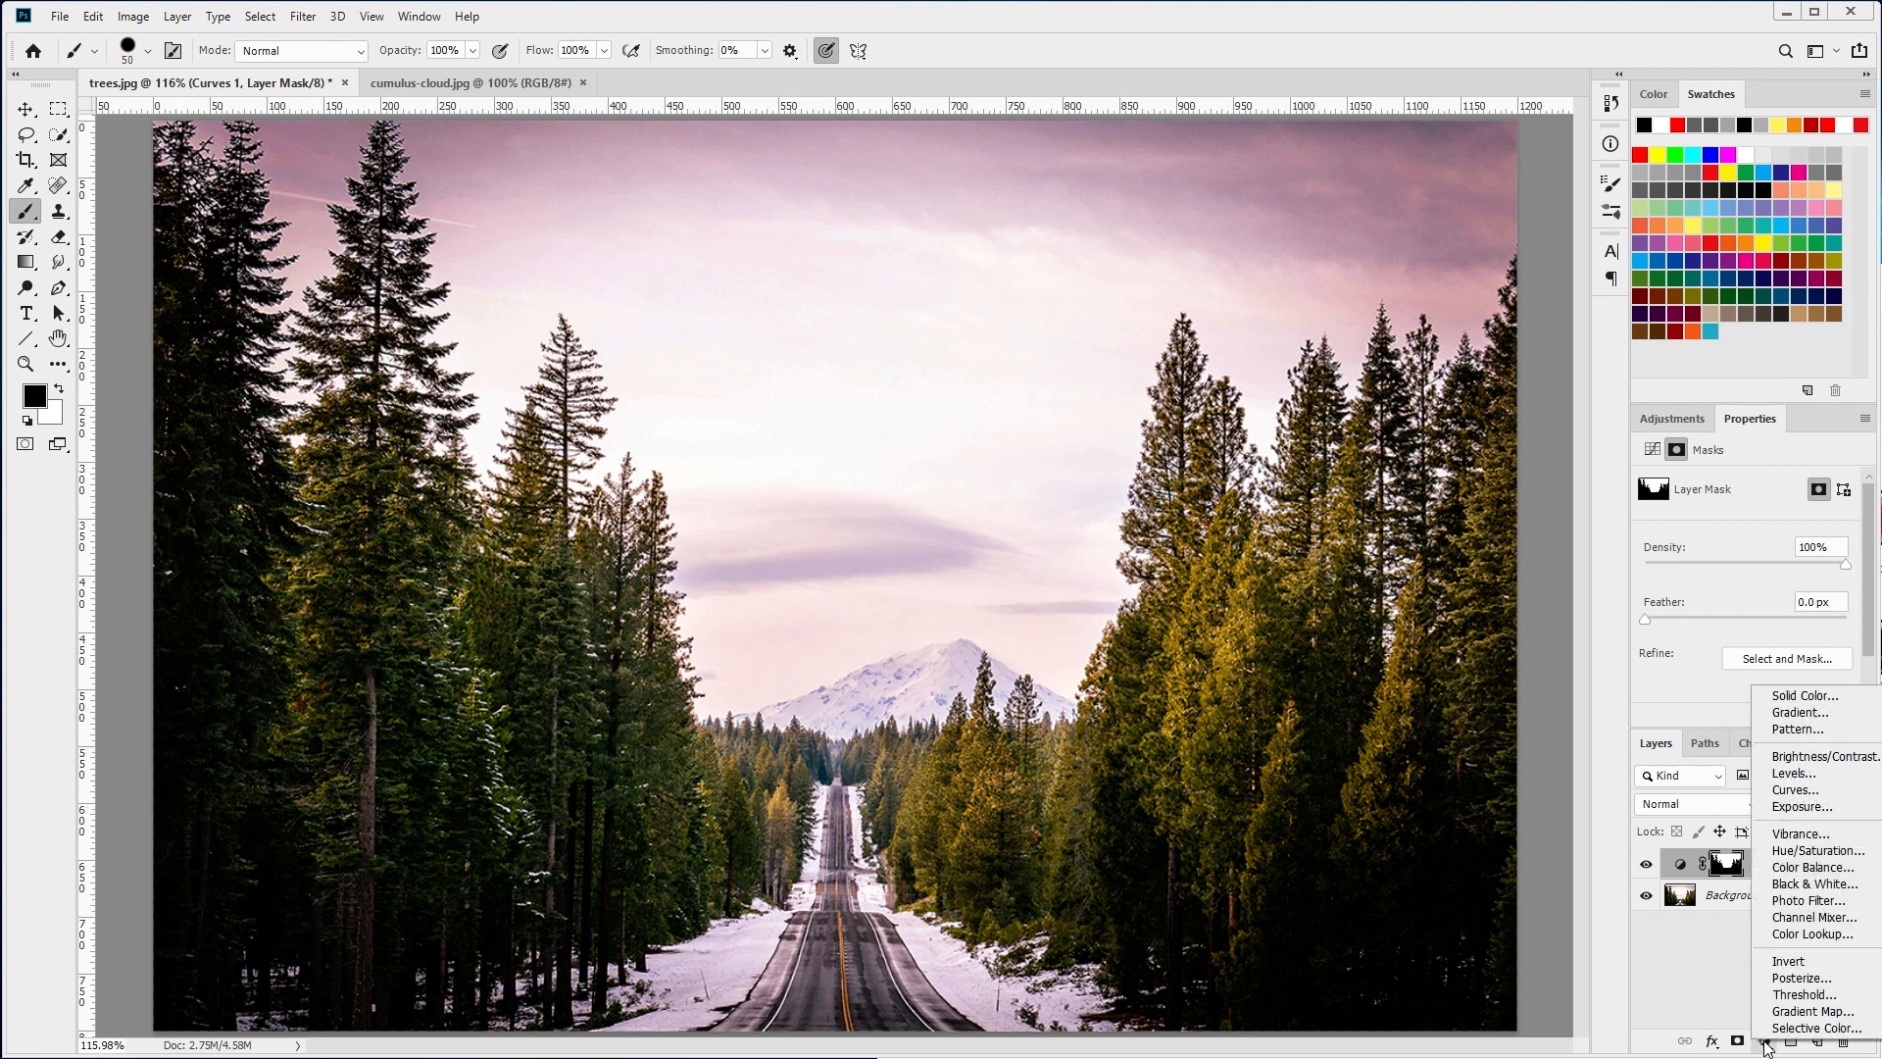
pyautogui.click(1775, 869)
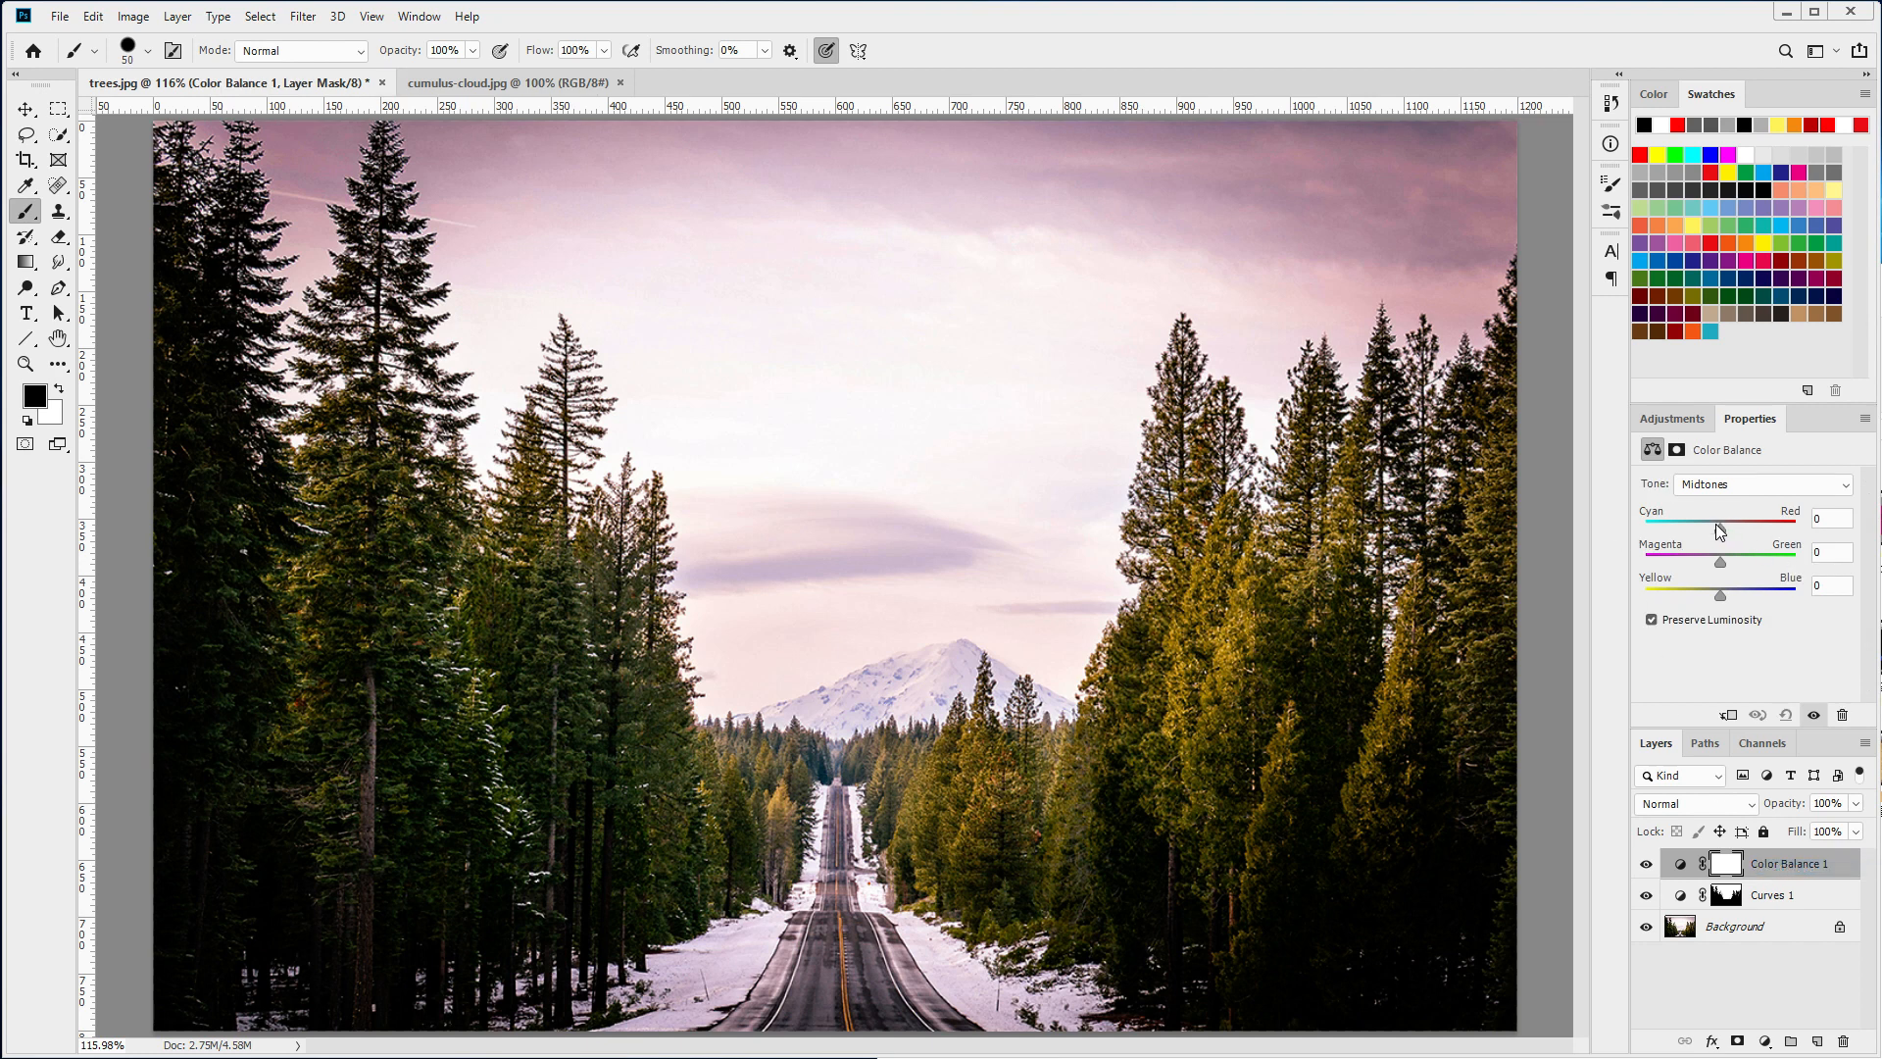
pyautogui.moveTo(1720, 529); pyautogui.dragTo(1678, 518)
pyautogui.moveTo(1720, 562); pyautogui.dragTo(1740, 563)
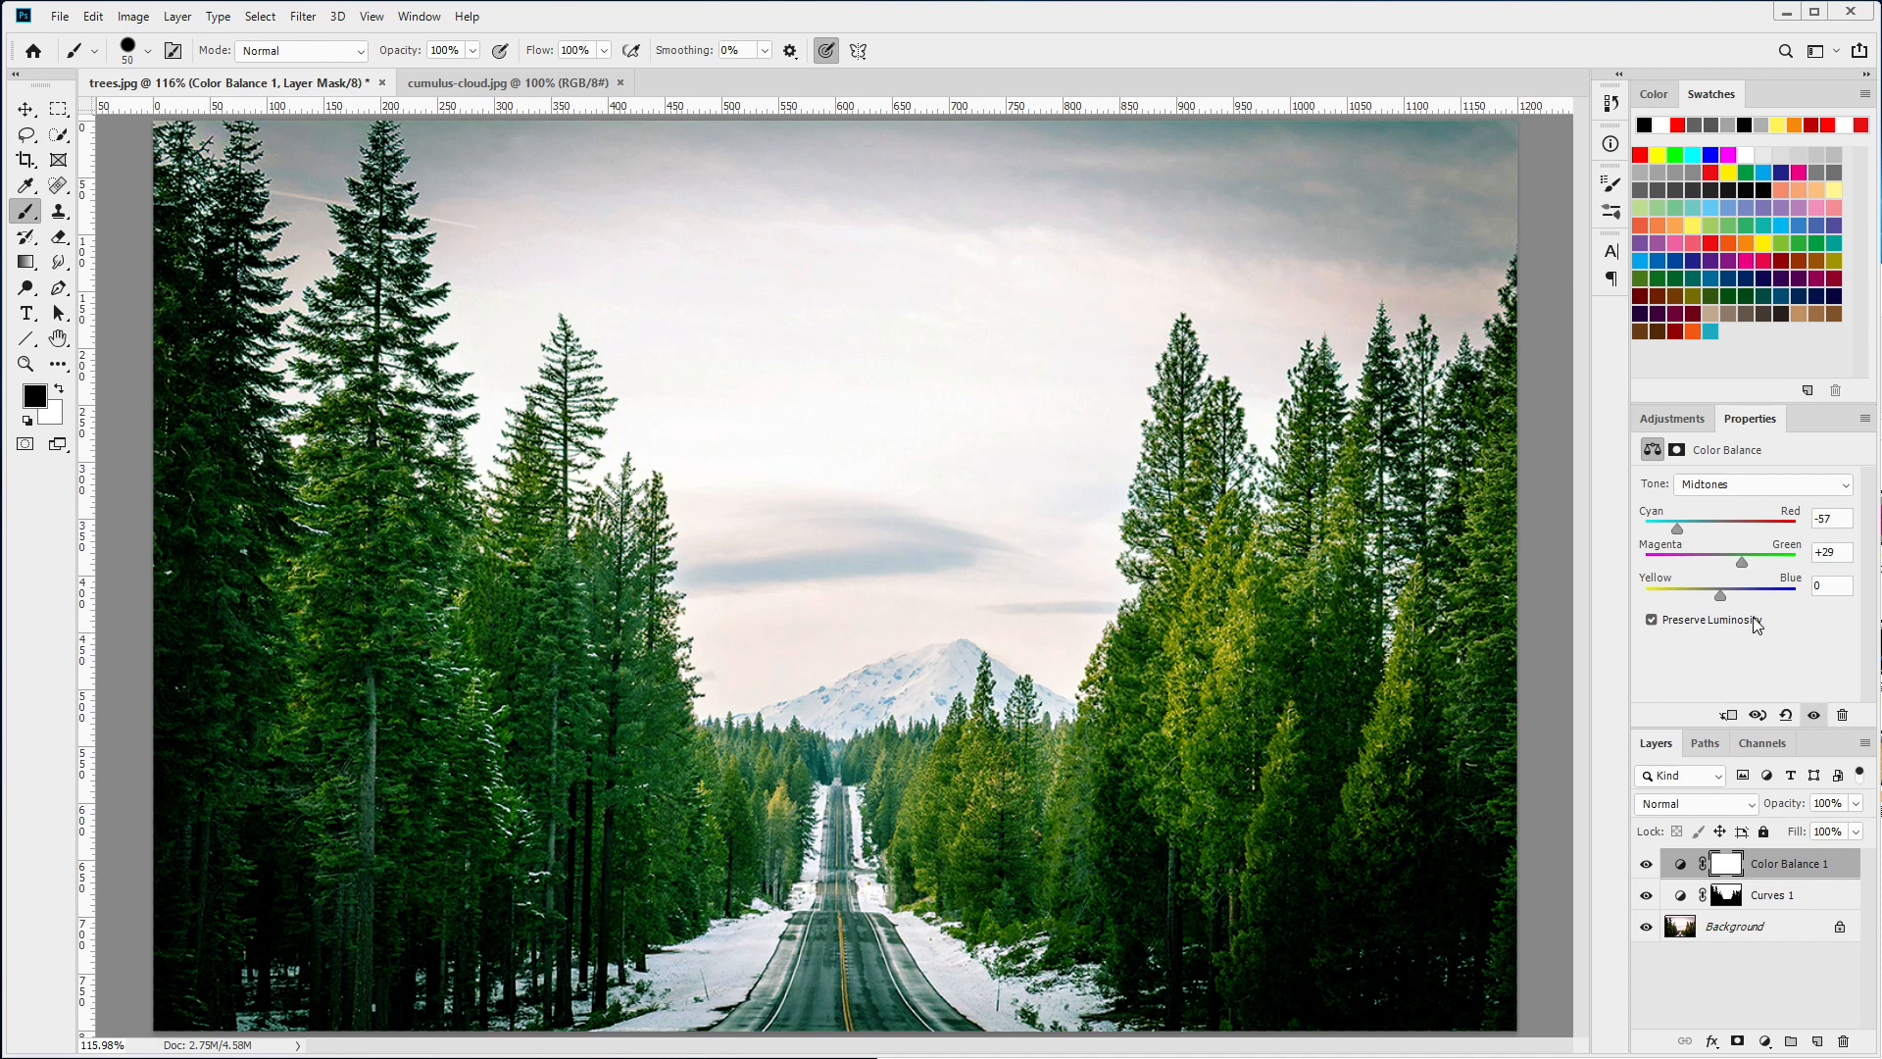
pyautogui.moveTo(1739, 561); pyautogui.dragTo(1661, 527)
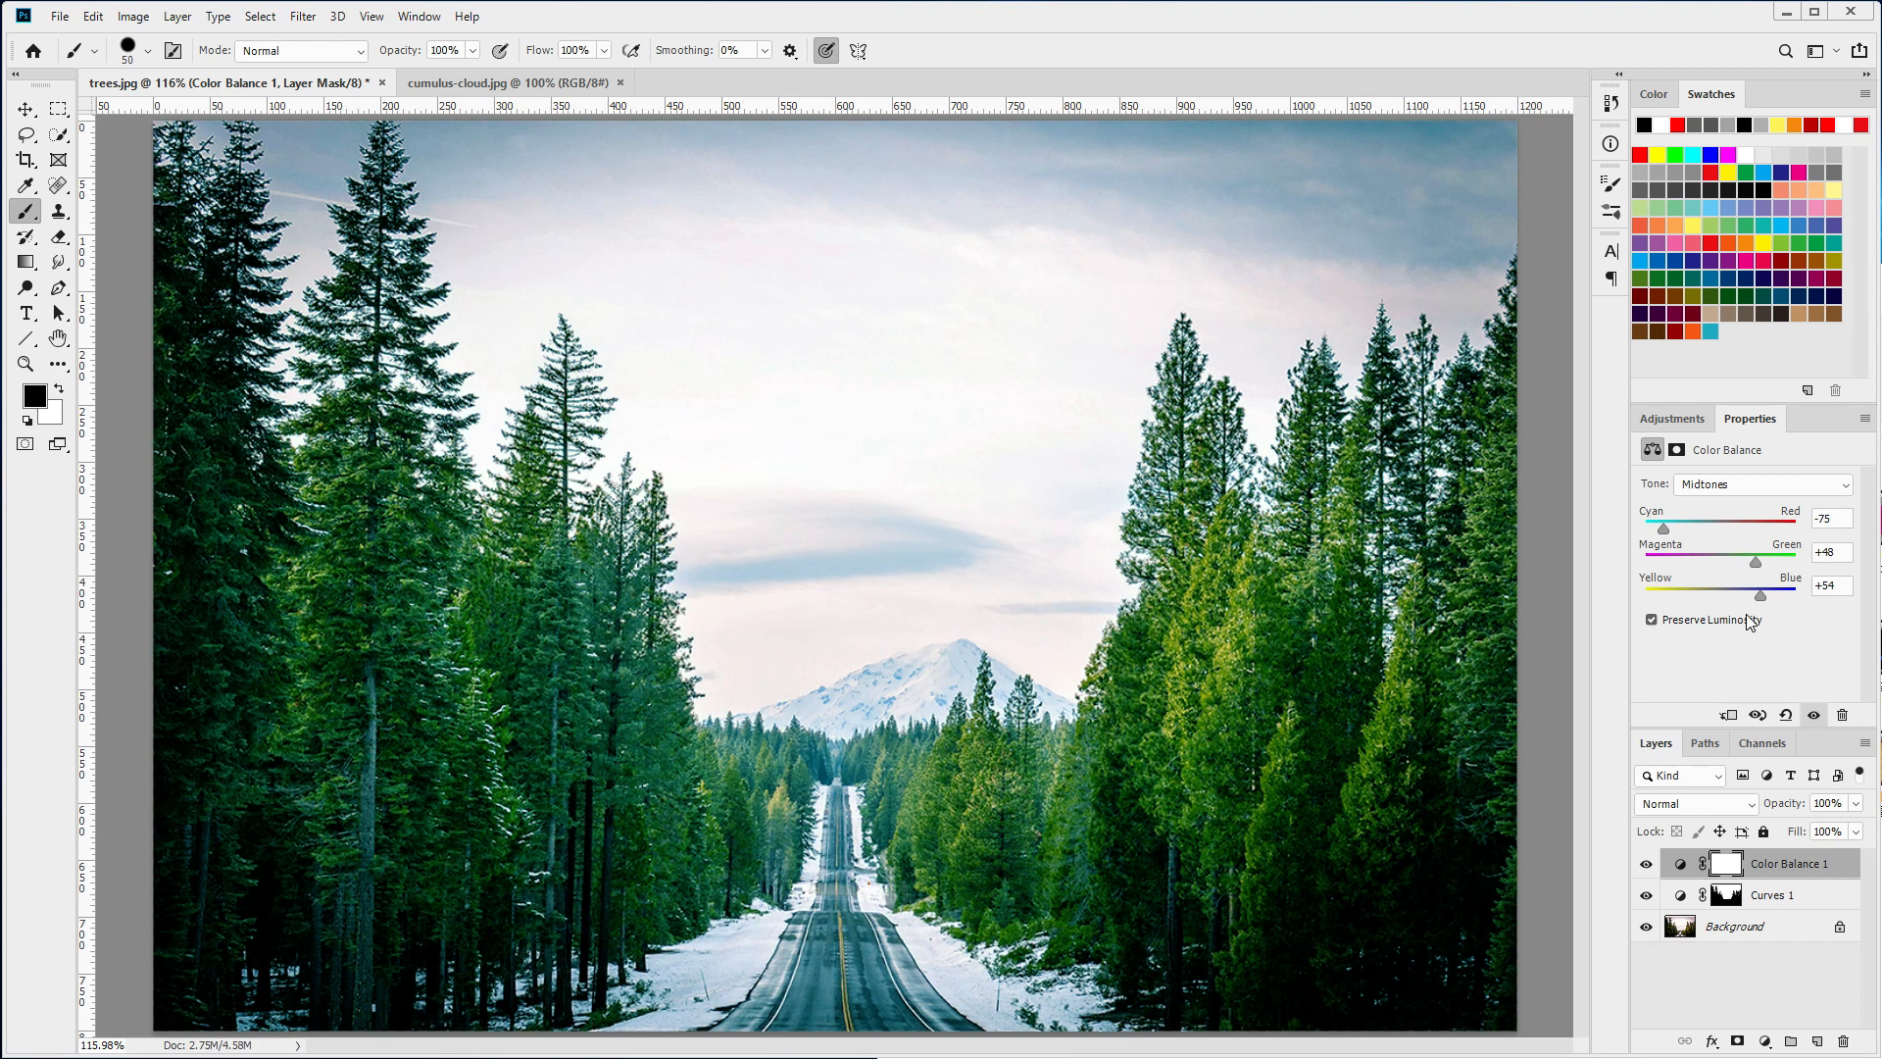
pyautogui.moveTo(1761, 594); pyautogui.dragTo(1796, 596)
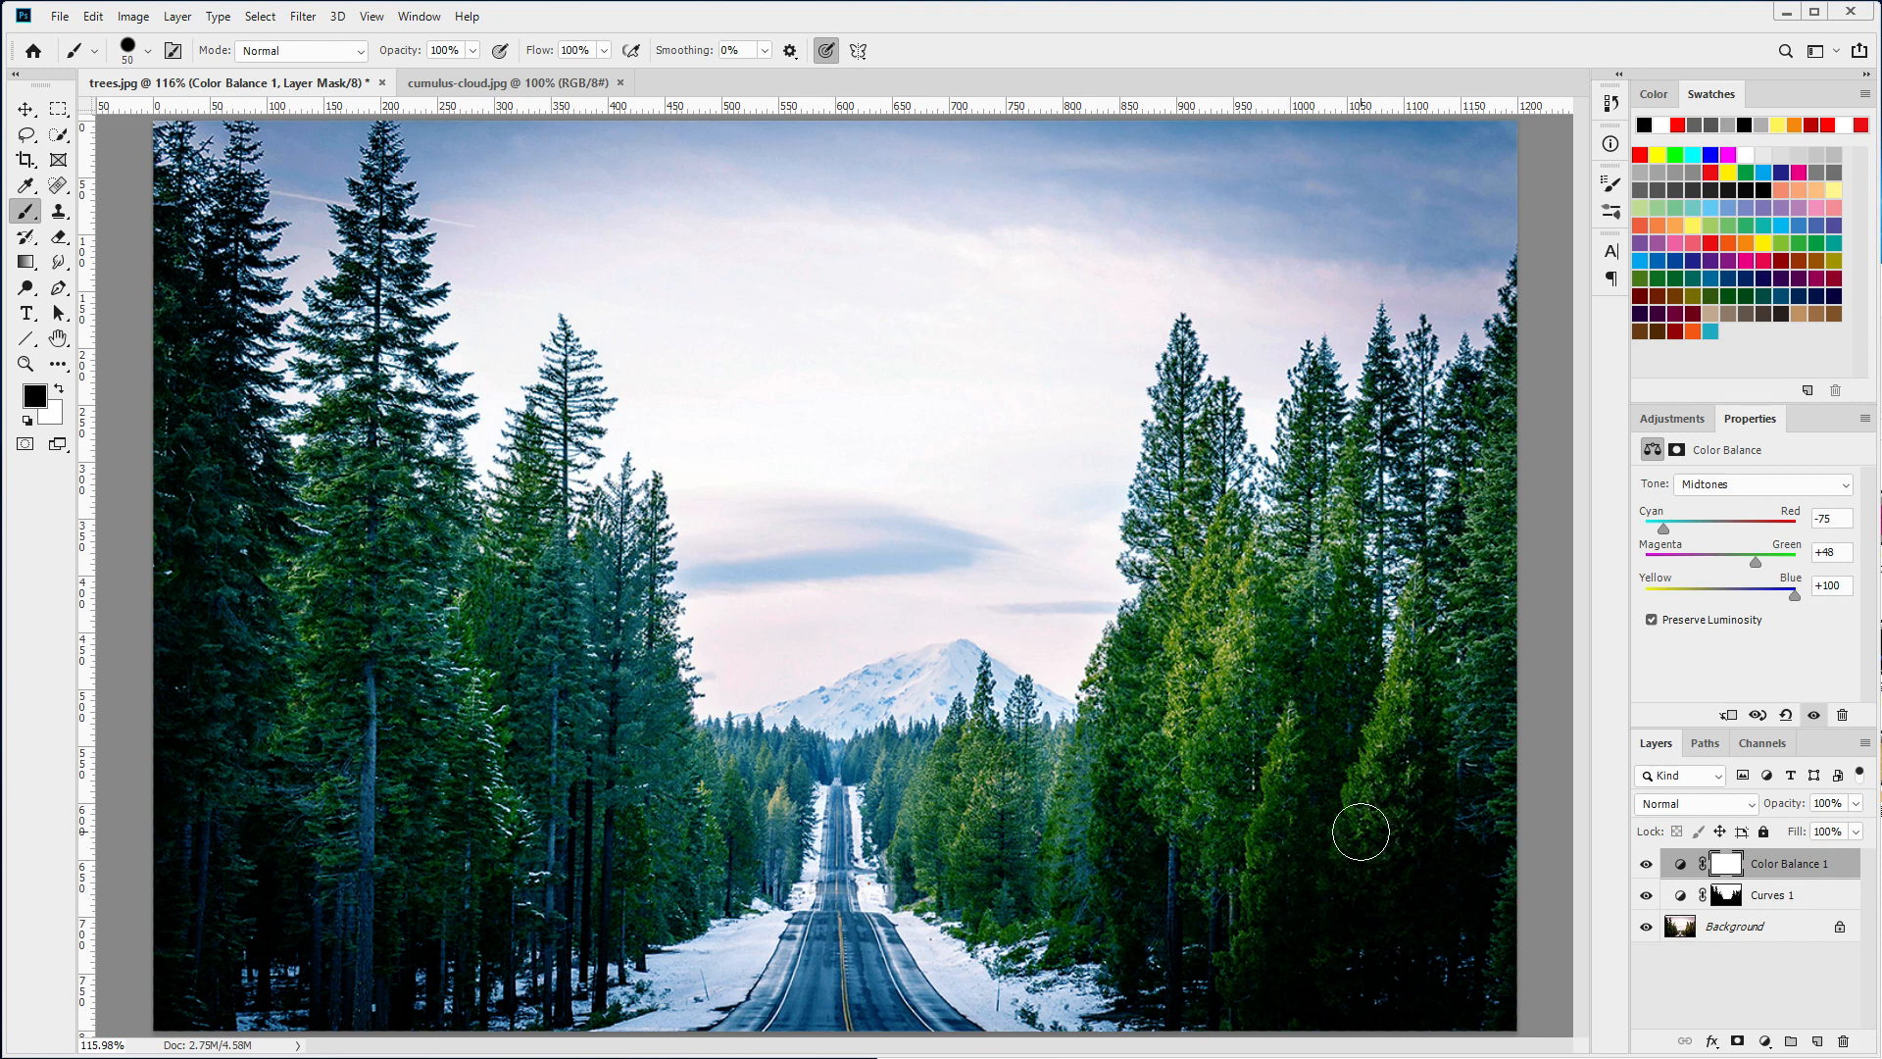
# - Replace the Color Balance layer's mask with a copy of the Curves layer's mask
pyautogui.click(1729, 896)
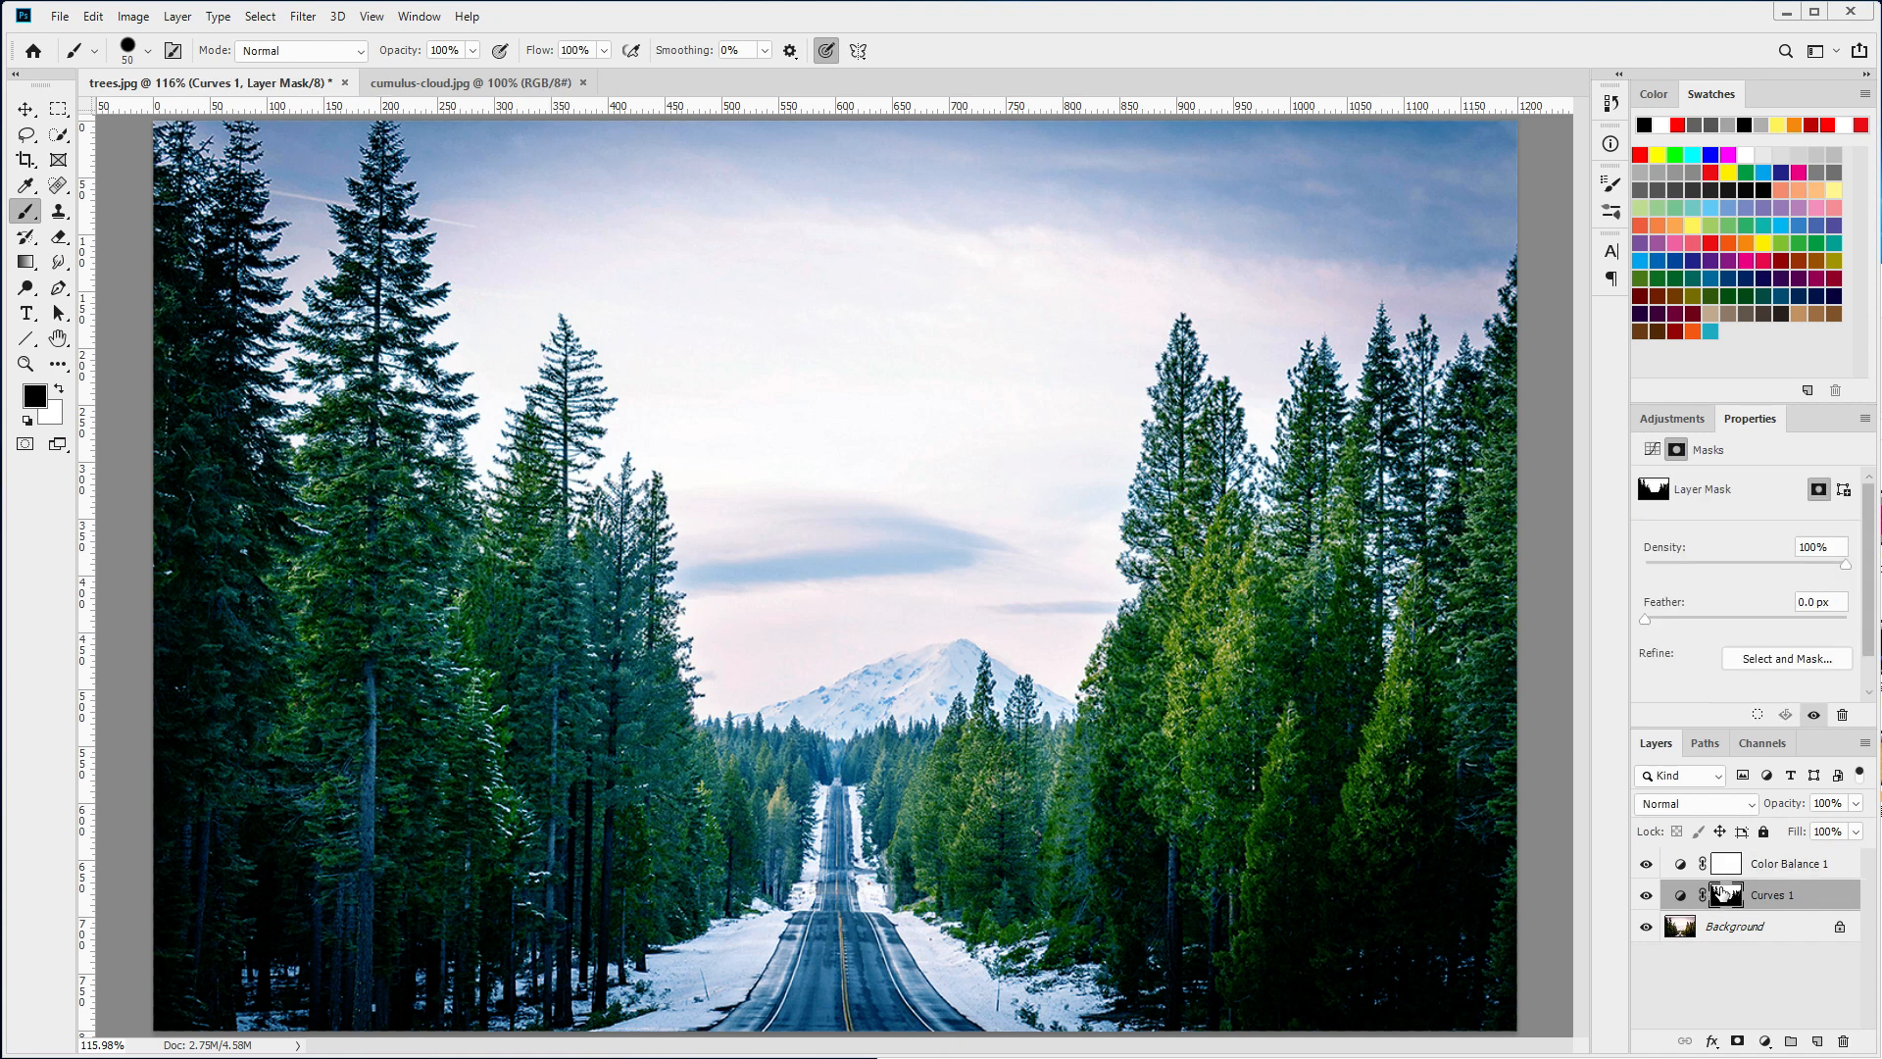
pyautogui.moveTo(1722, 885); pyautogui.dragTo(1726, 869)
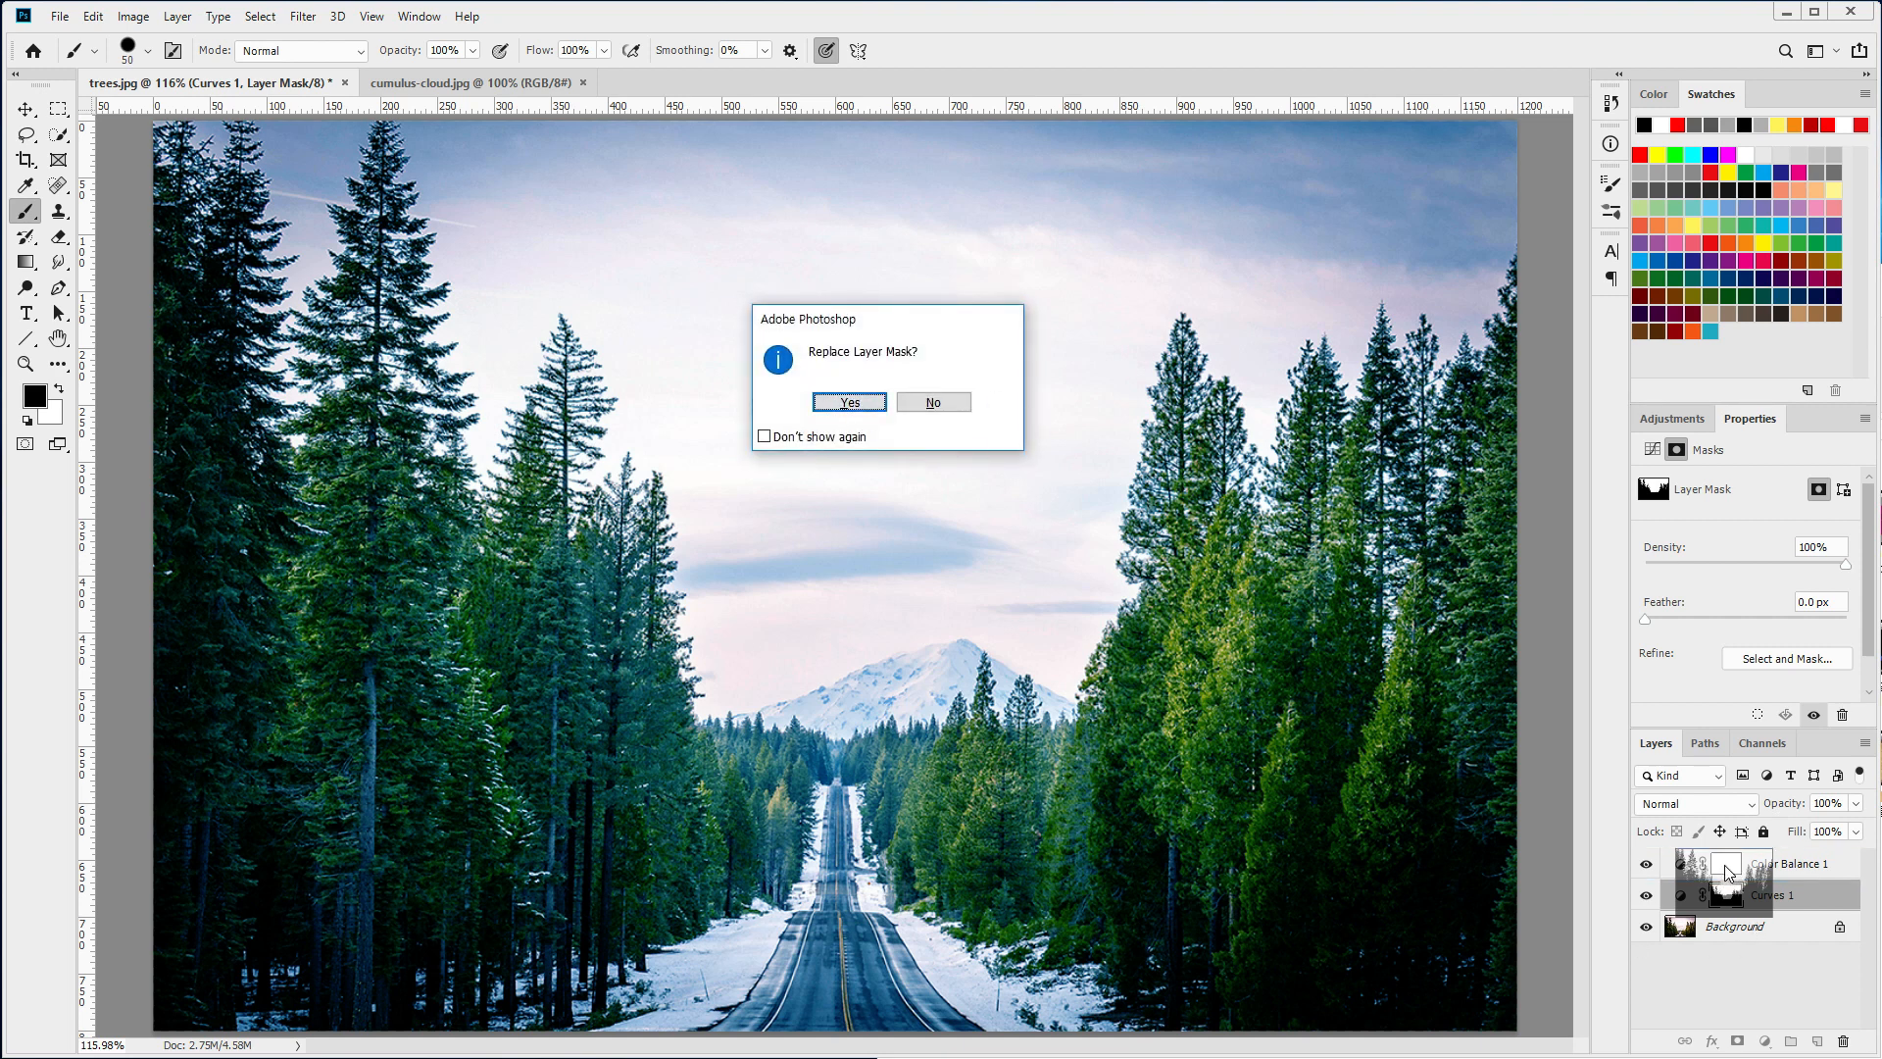
pyautogui.click(852, 405)
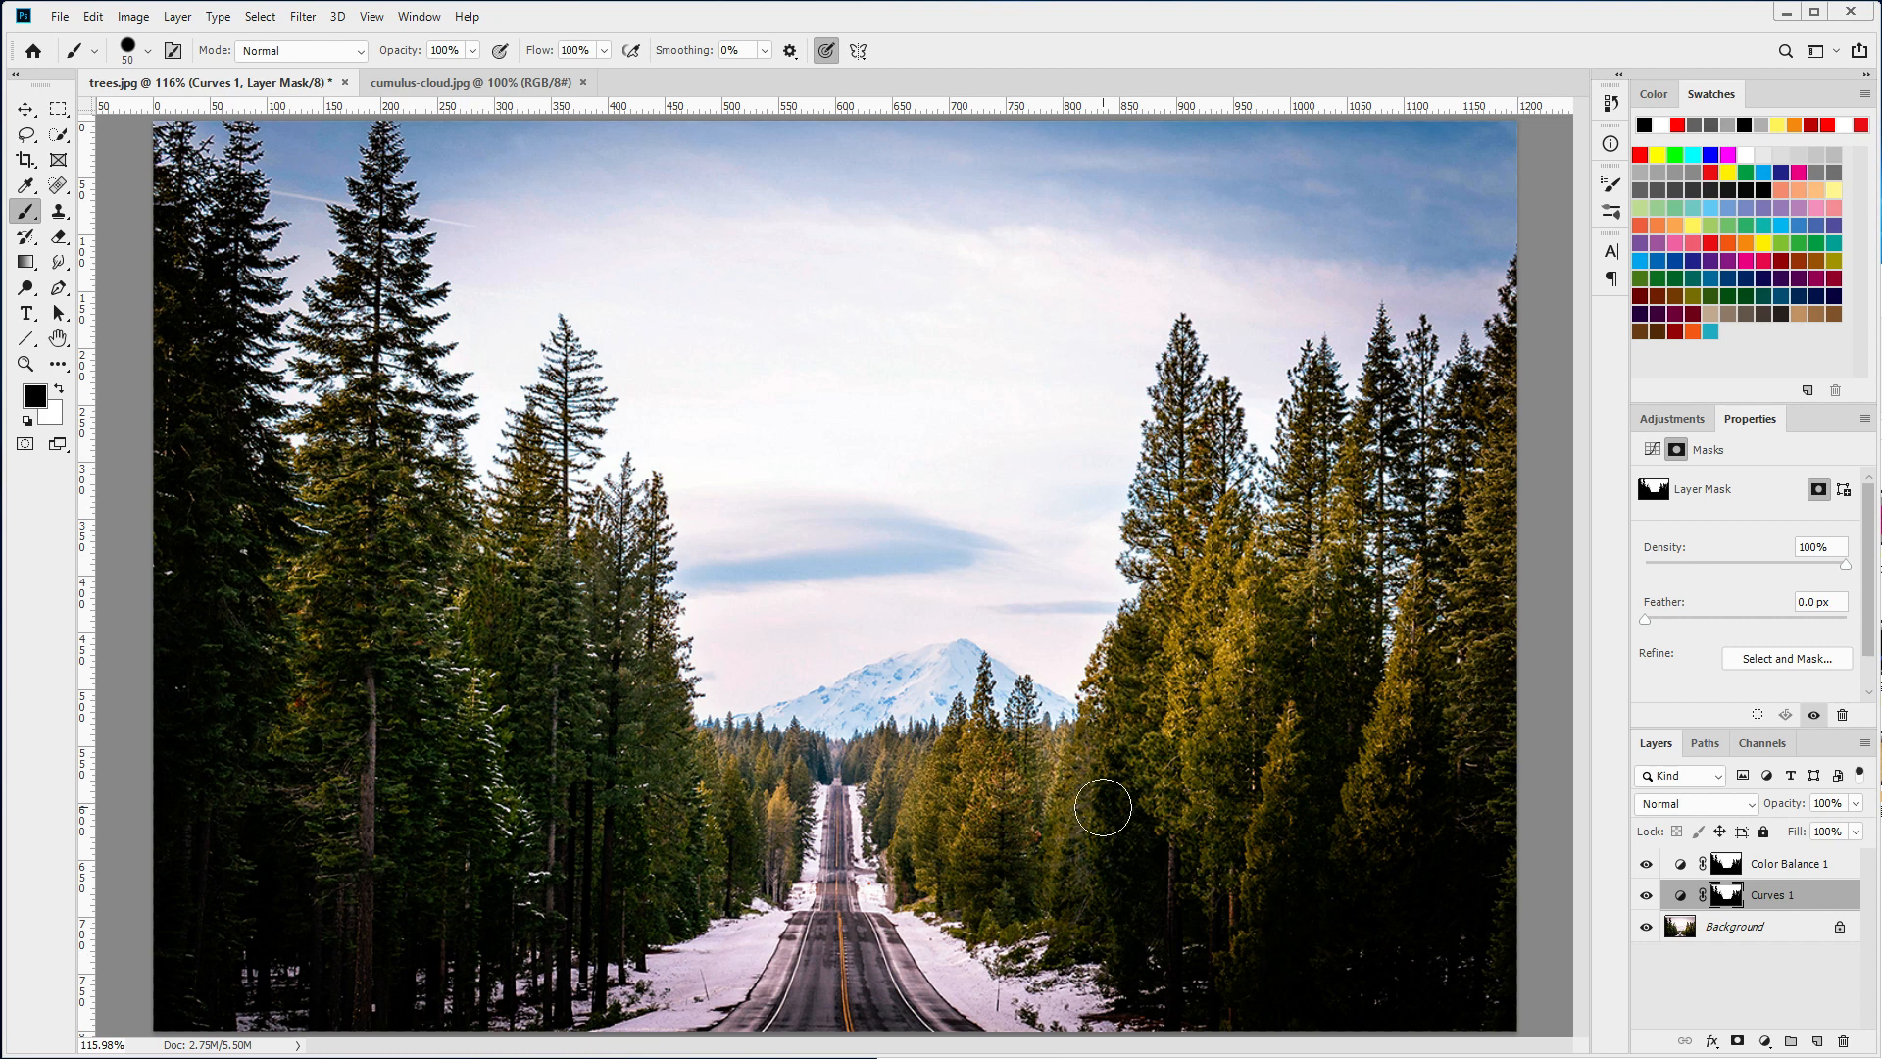
# - Duplicate the Background layer and add a white layer mask to the copy
pyautogui.click(1734, 932)
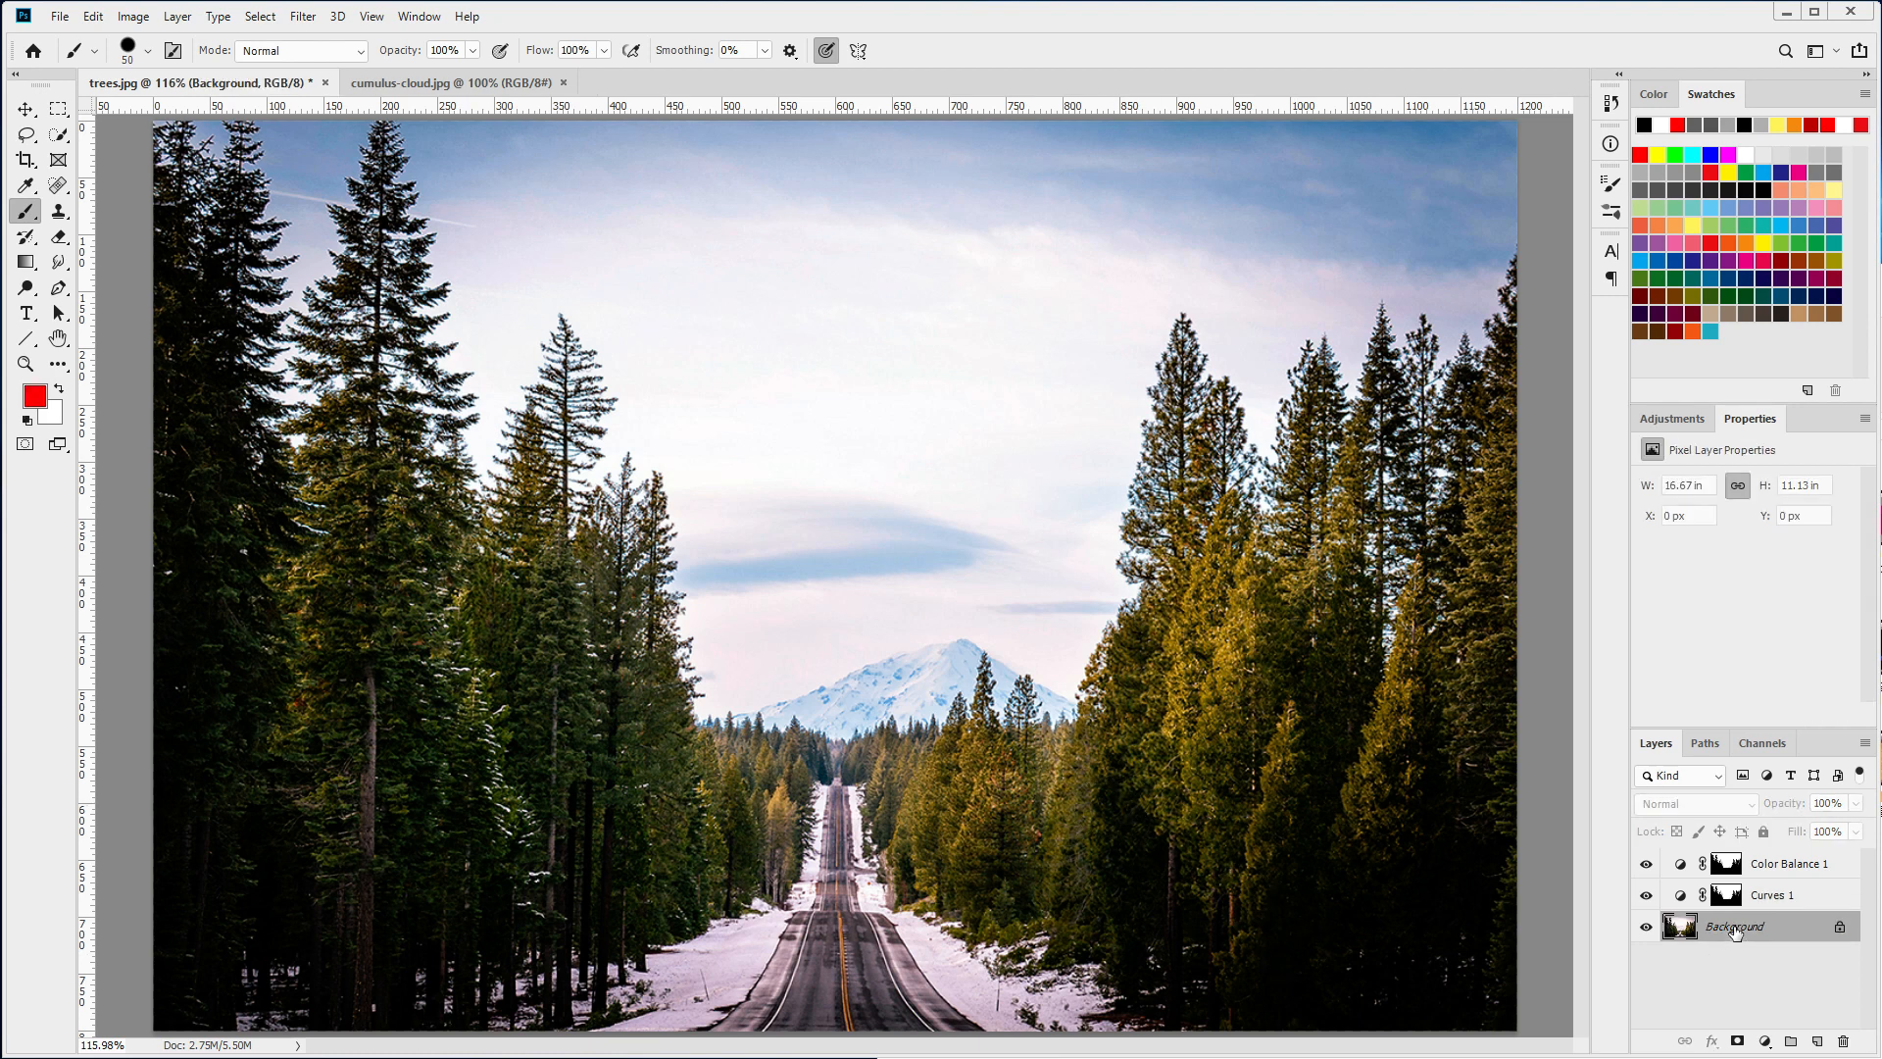
pyautogui.hotkey('ctrl', 'j')
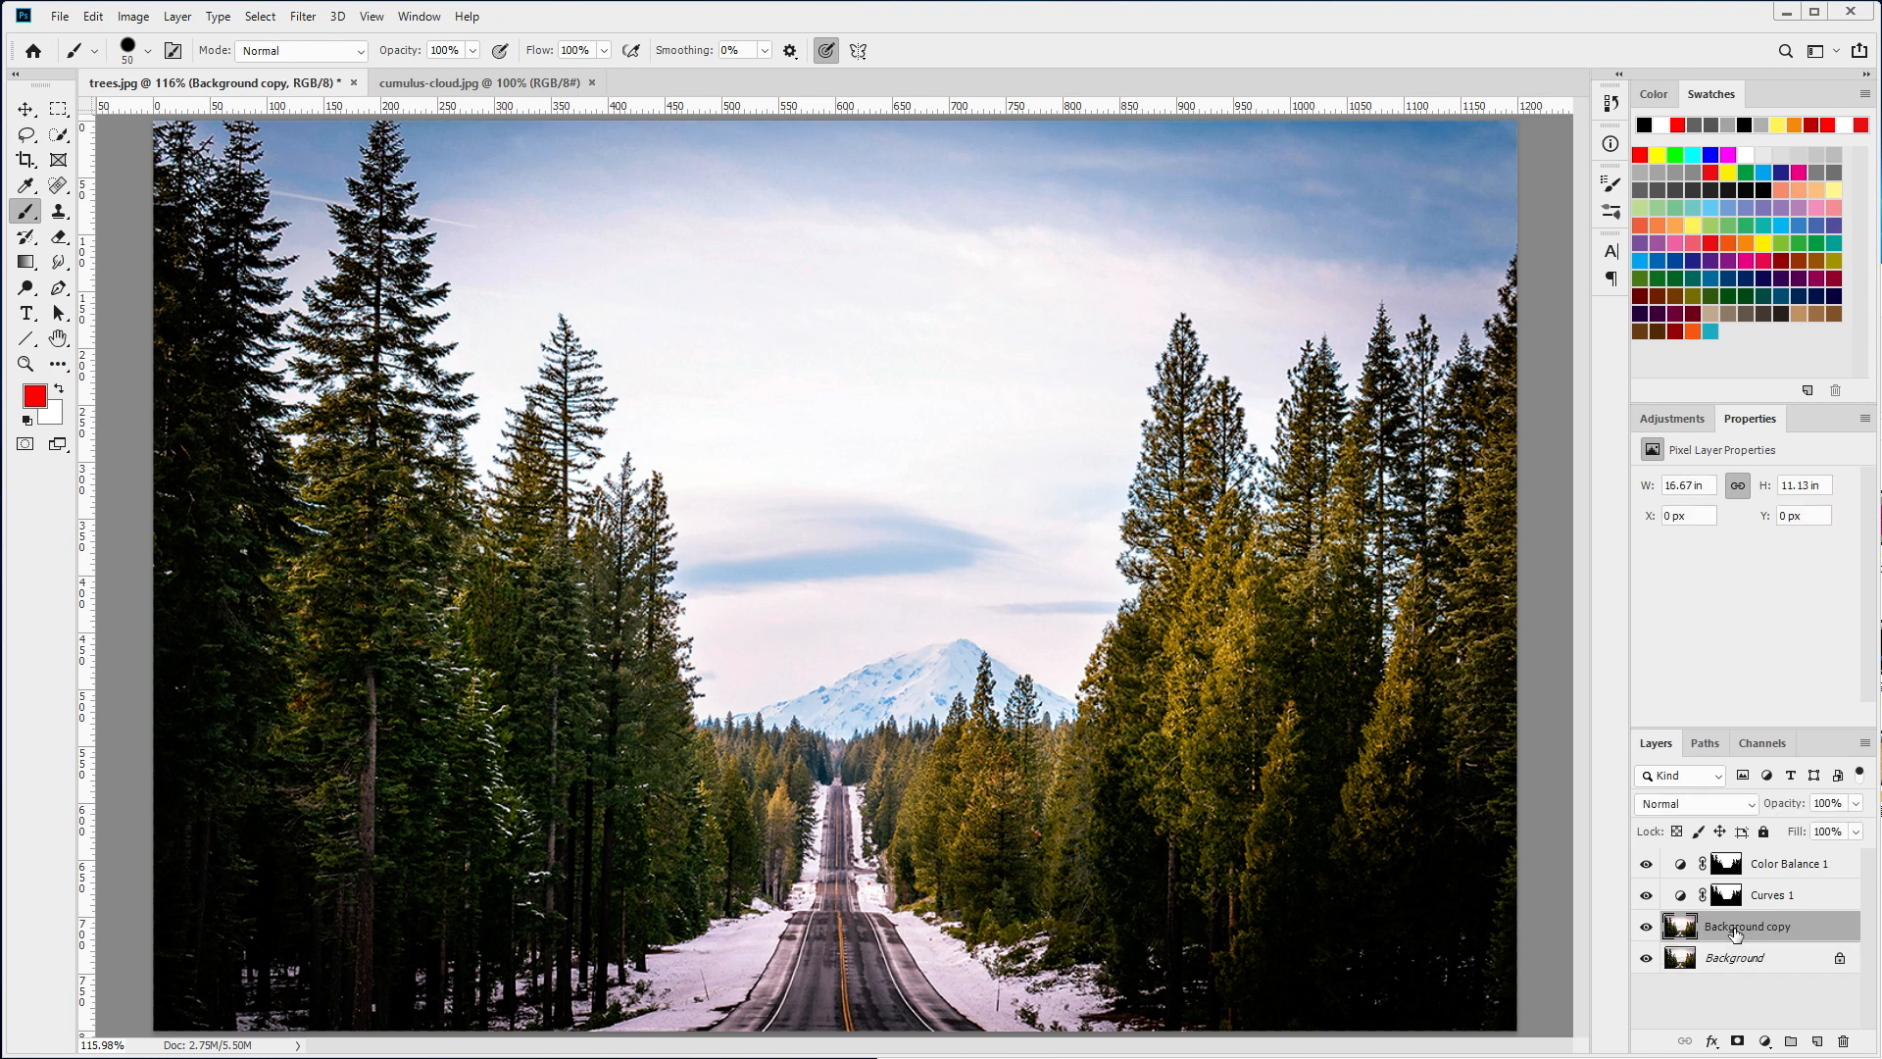
pyautogui.click(1738, 1040)
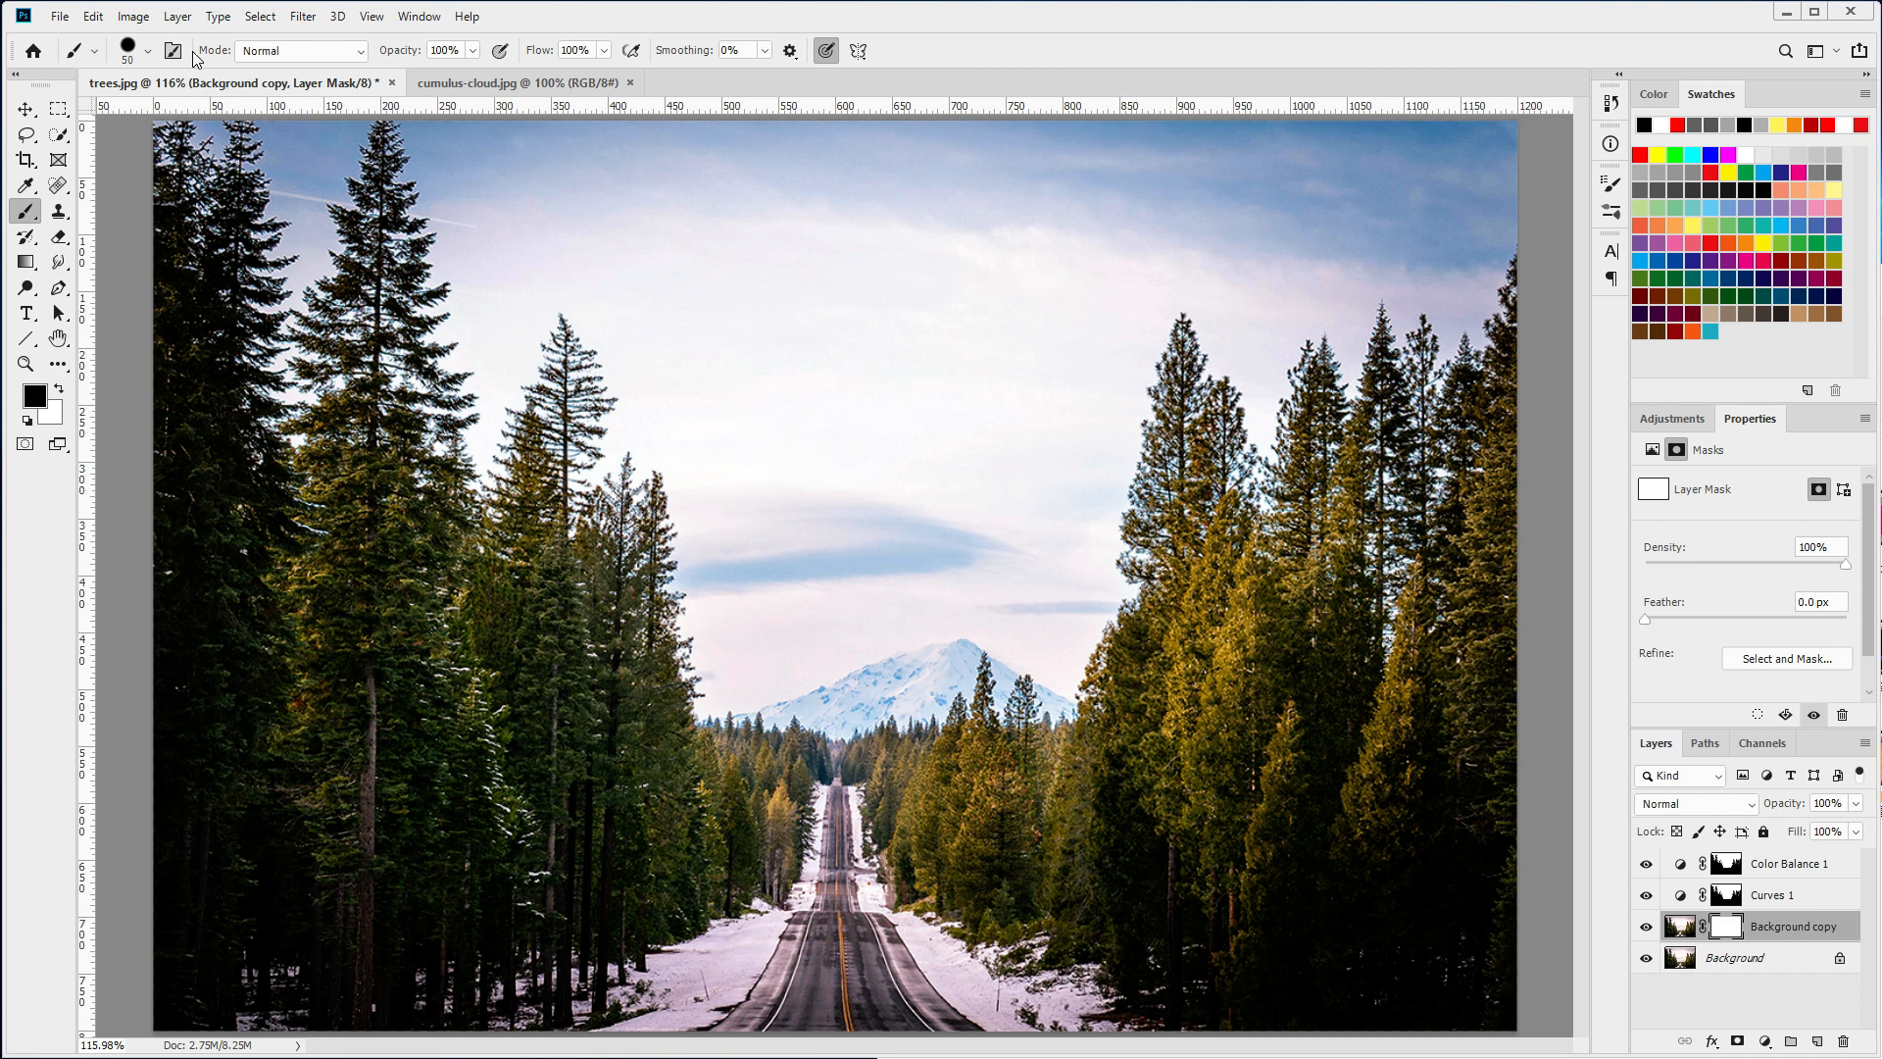
# - Load the Blue copy channel as a new, non-inverted selection and fill it with black on the Background copy's mask
pyautogui.click(133, 20)
pyautogui.moveTo(301, 18)
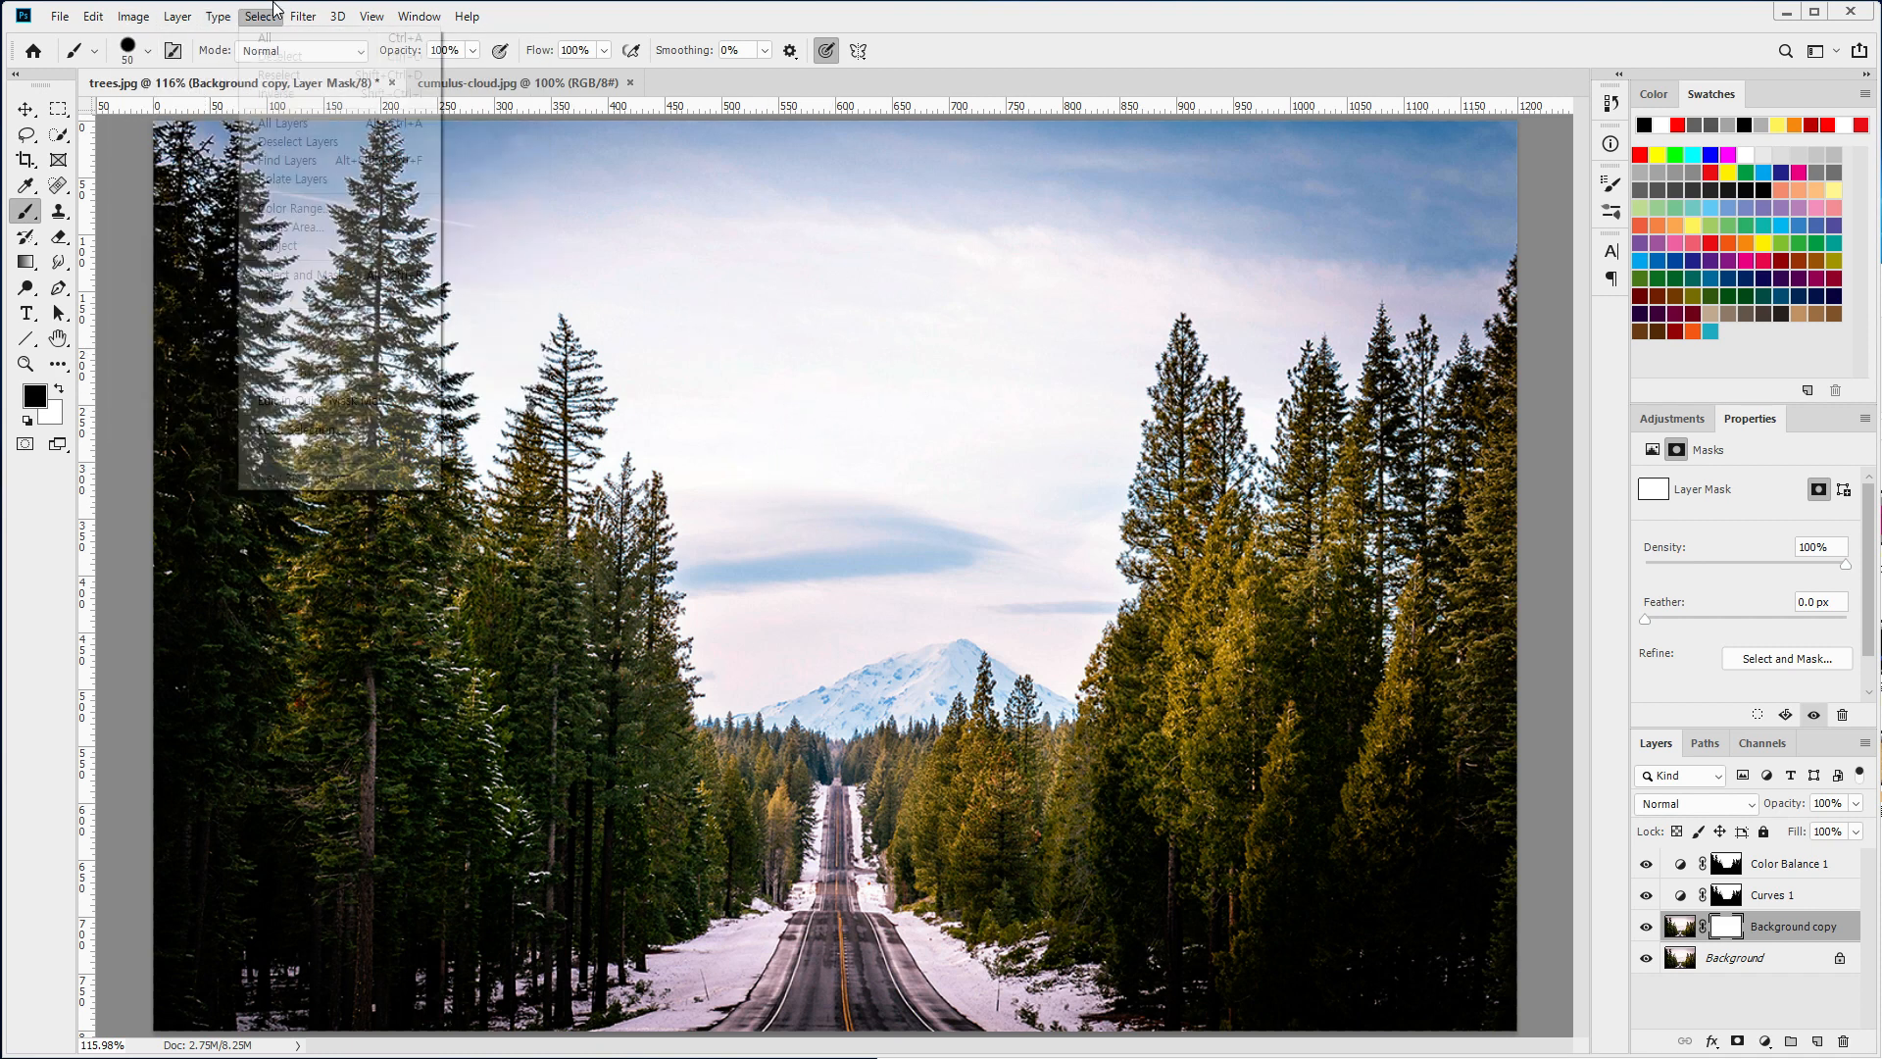
pyautogui.click(306, 431)
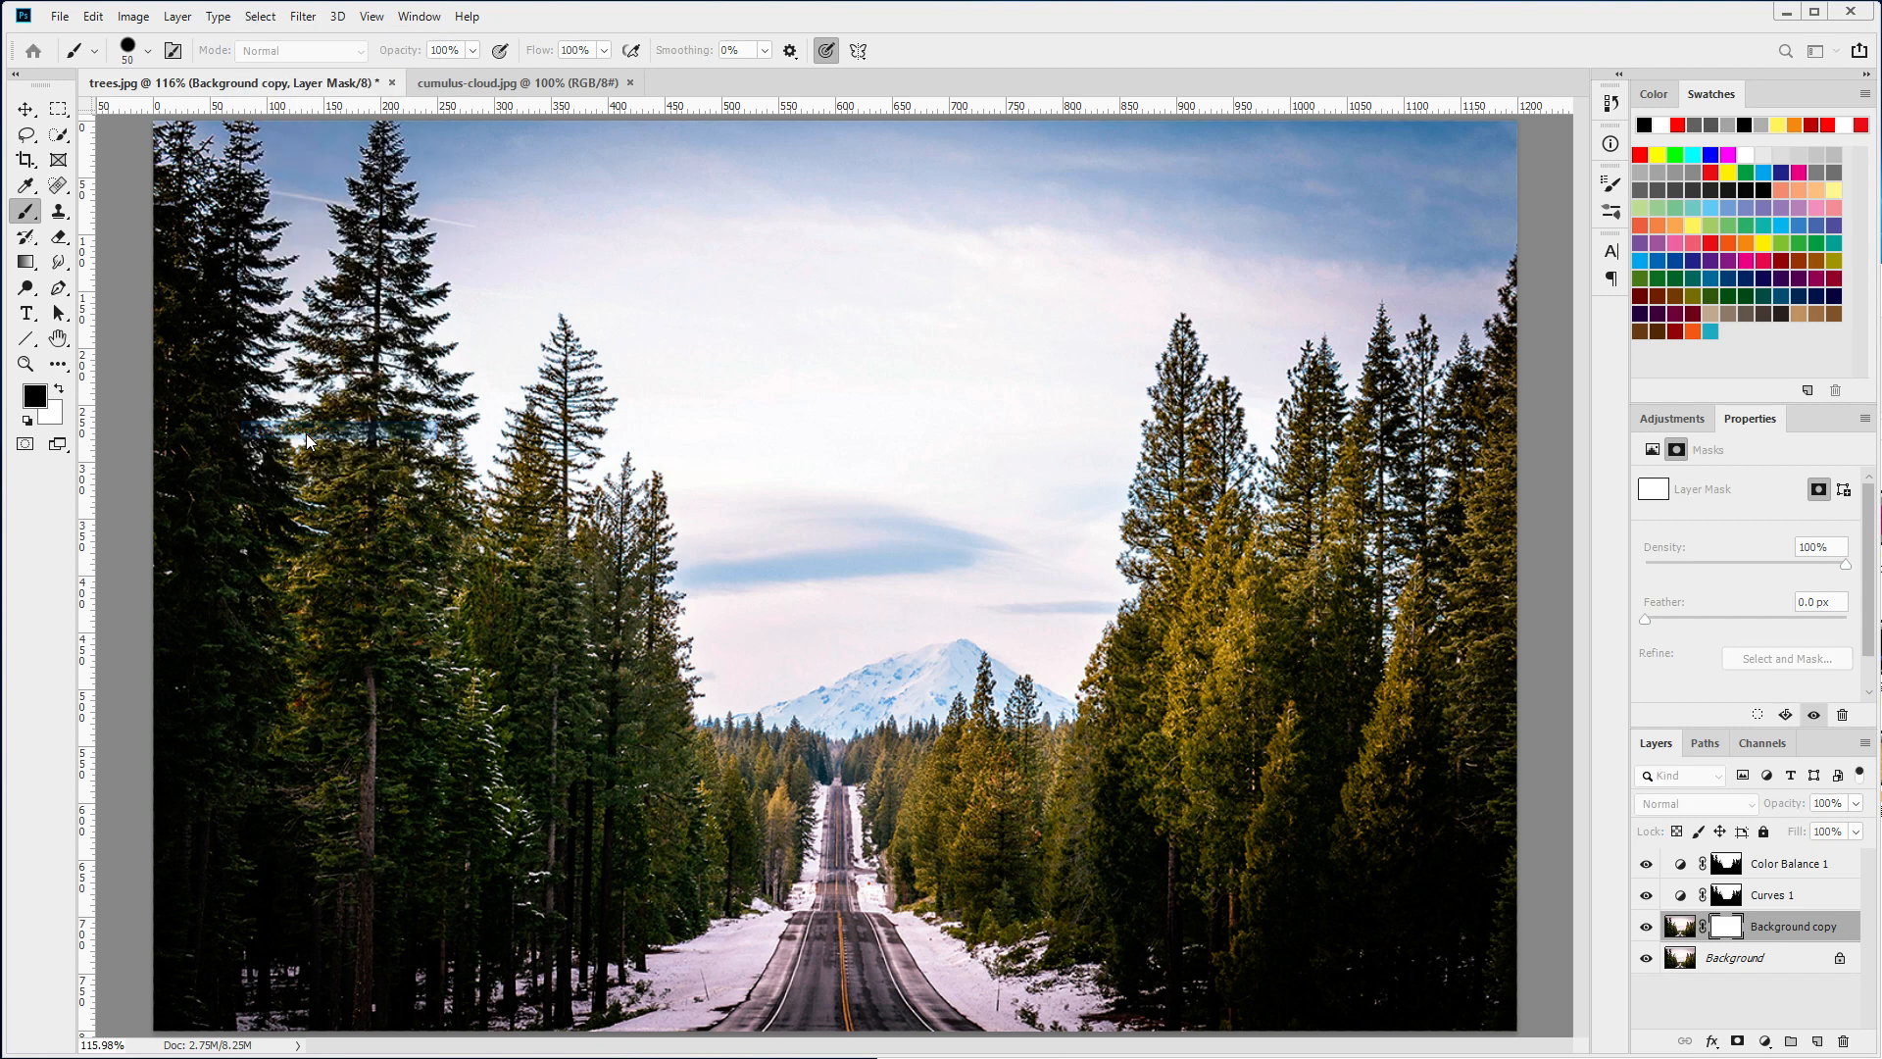
pyautogui.click(1014, 201)
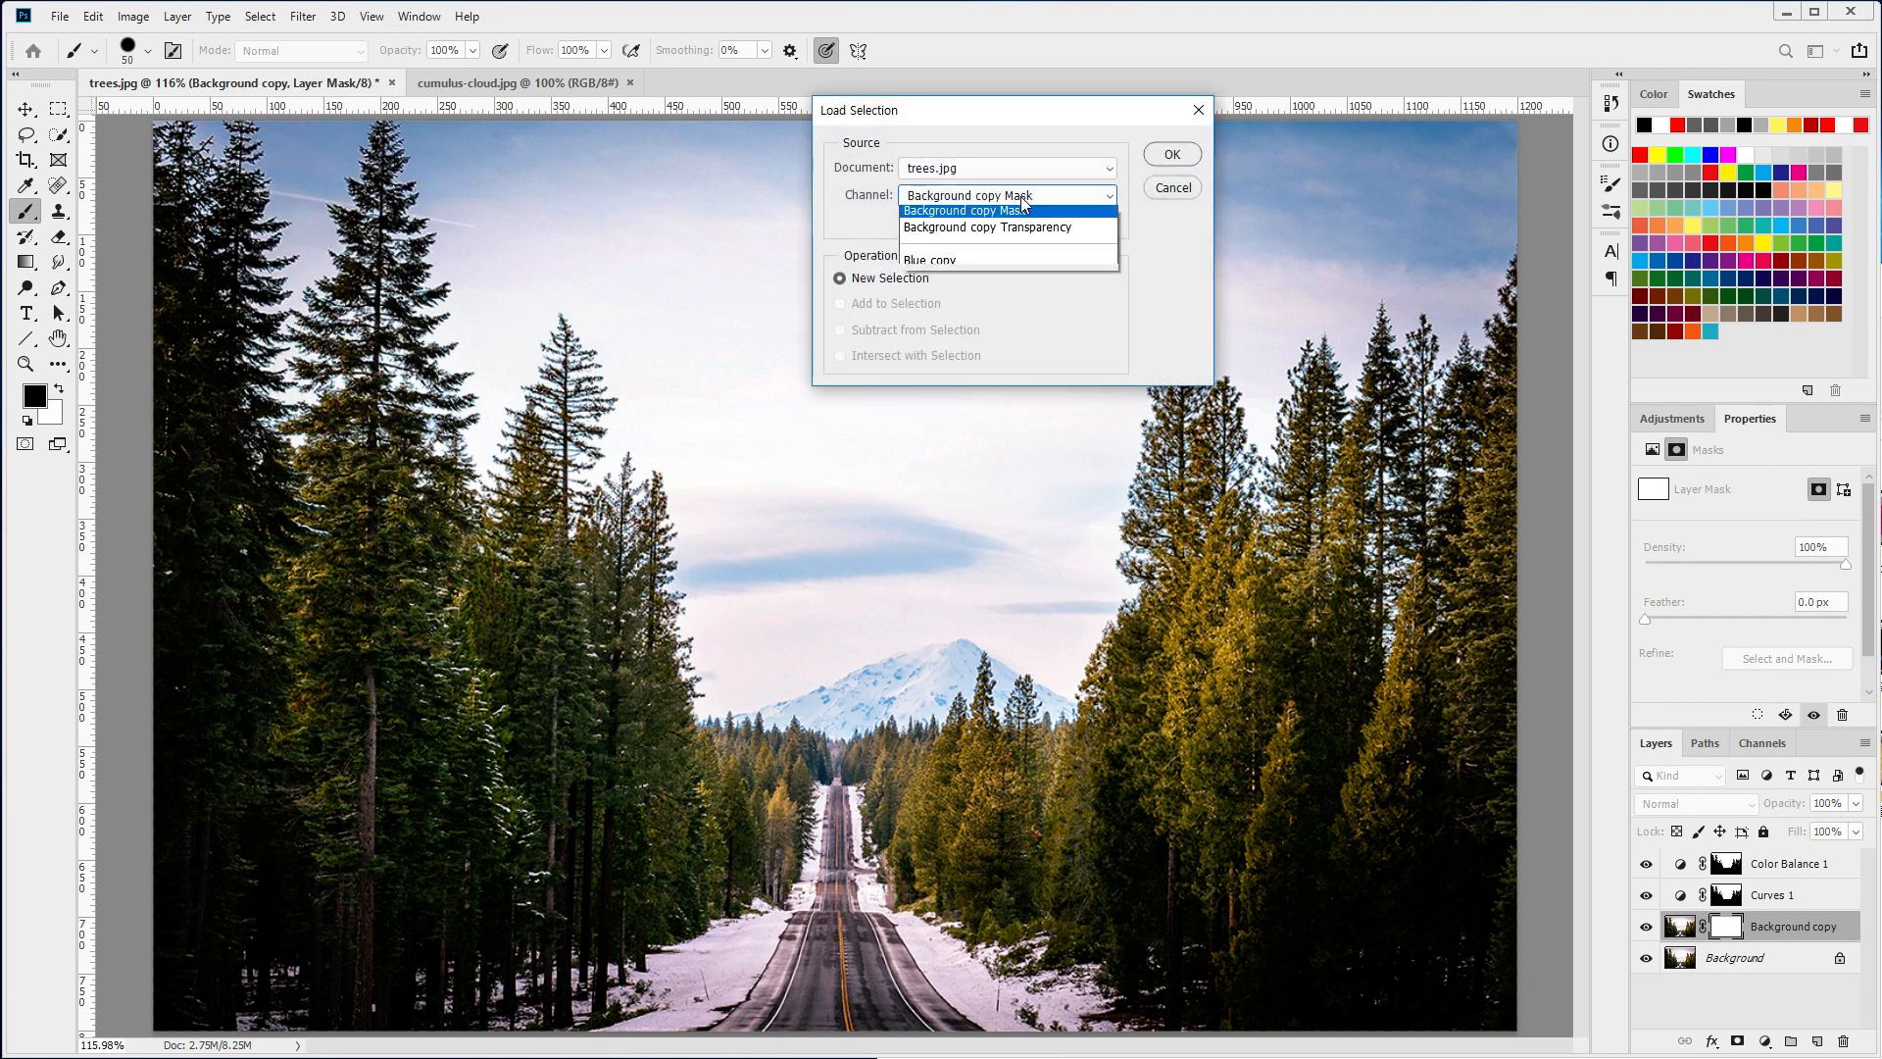
pyautogui.click(954, 262)
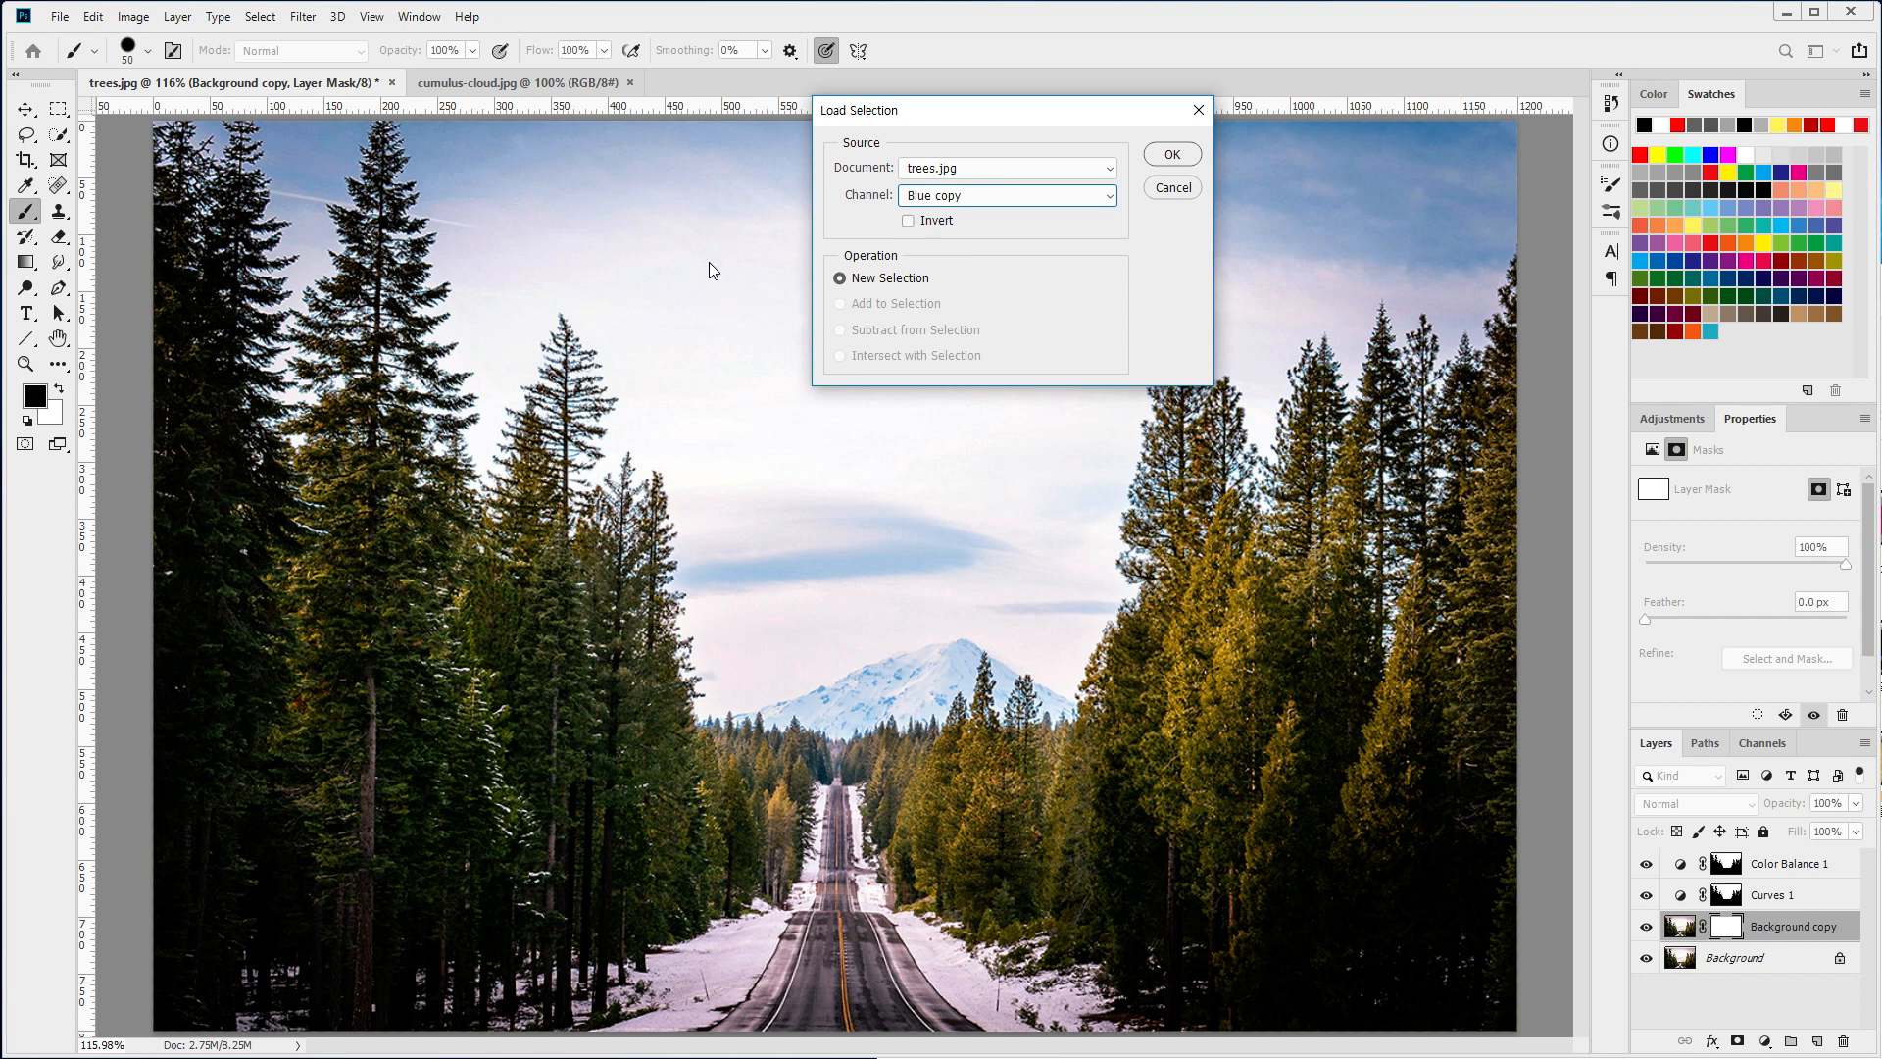
pyautogui.click(1173, 155)
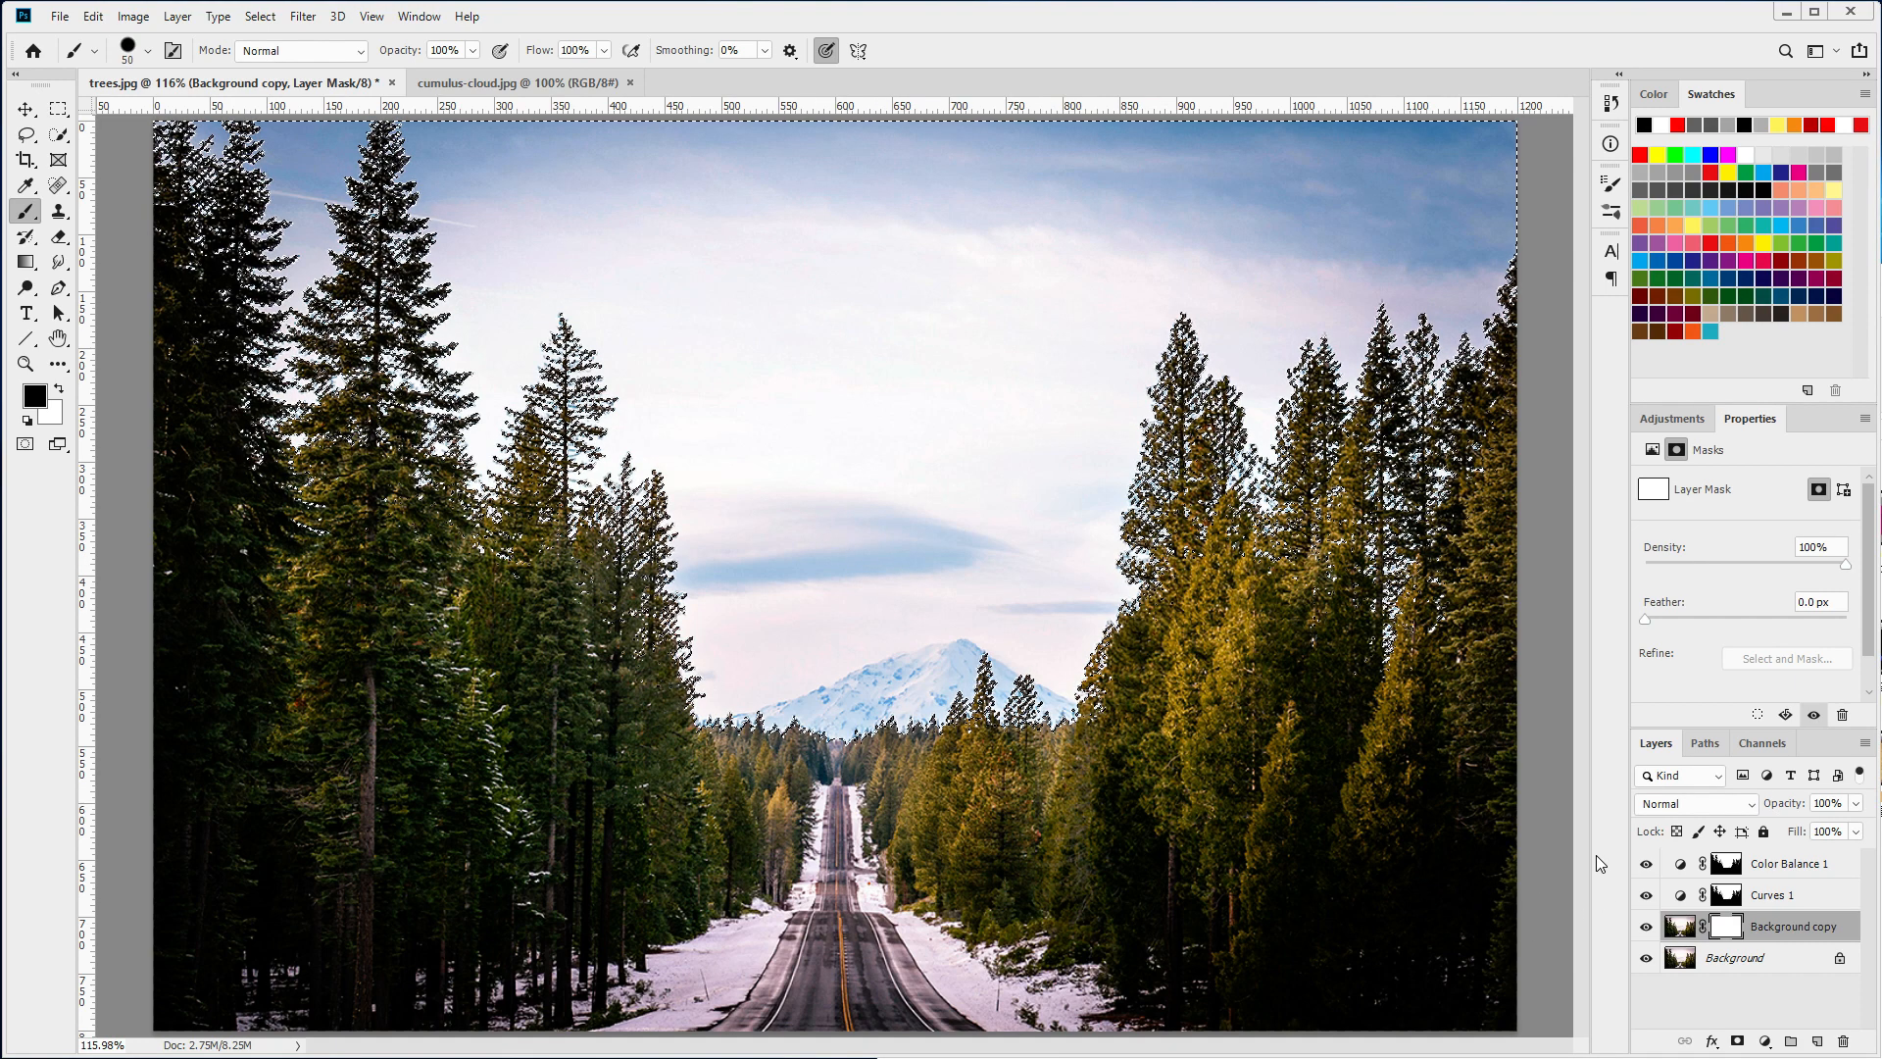
pyautogui.hotkey('alt', 'BackSpace')
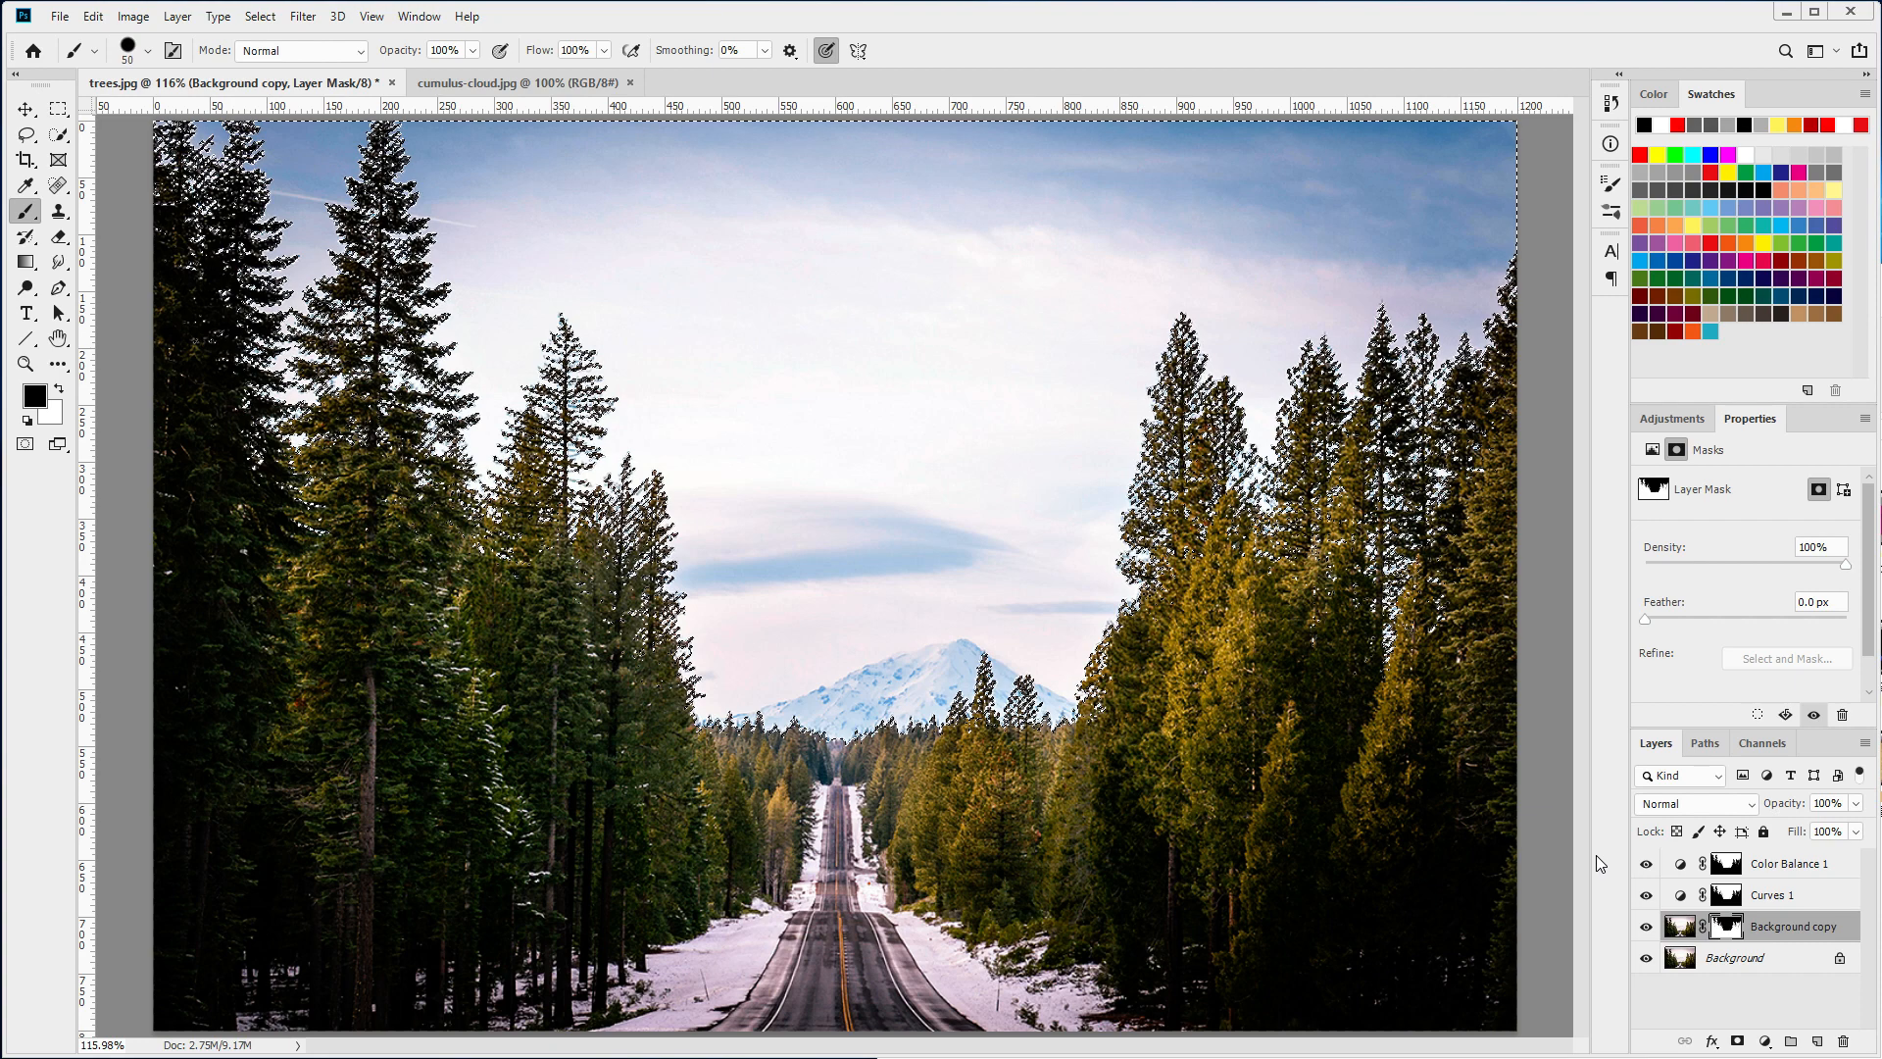
# - Hide the Curves 1, Color Balance 1 and original Background layers to isolate the masked trees
pyautogui.click(1646, 890)
pyautogui.click(1646, 864)
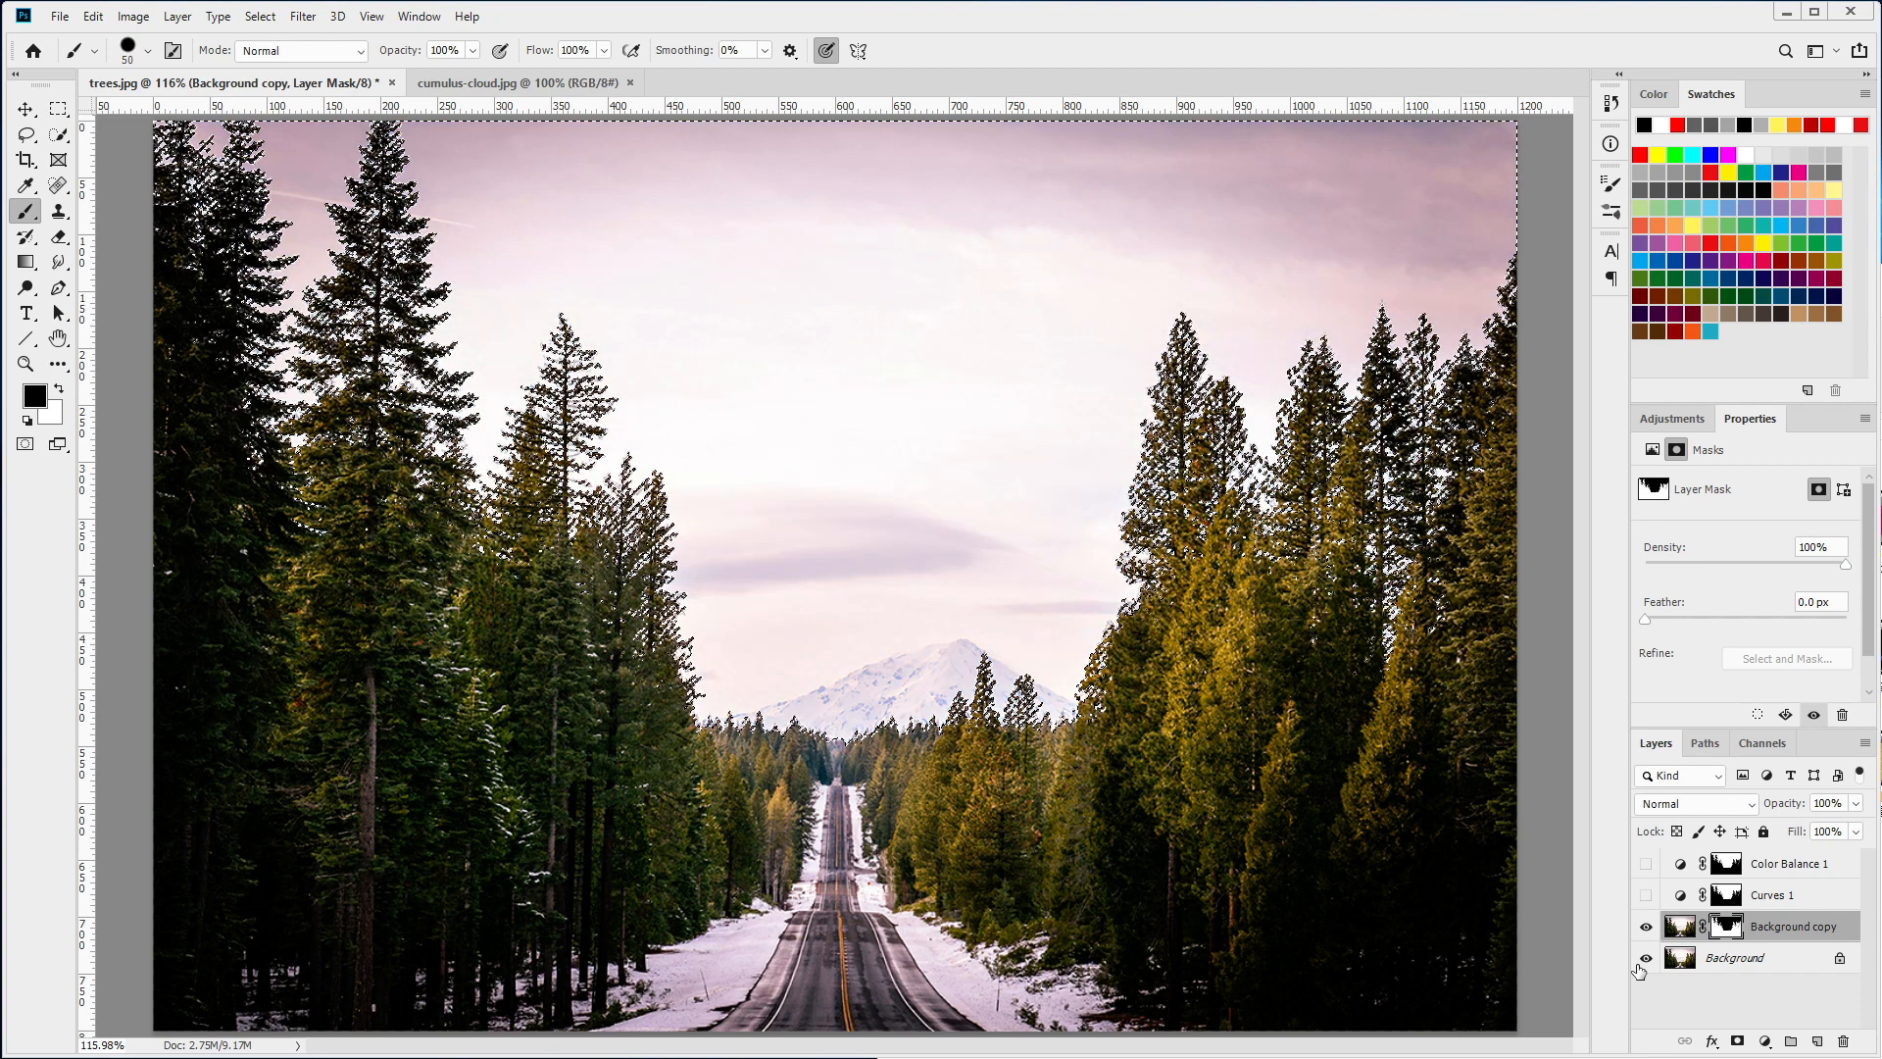
pyautogui.click(1645, 958)
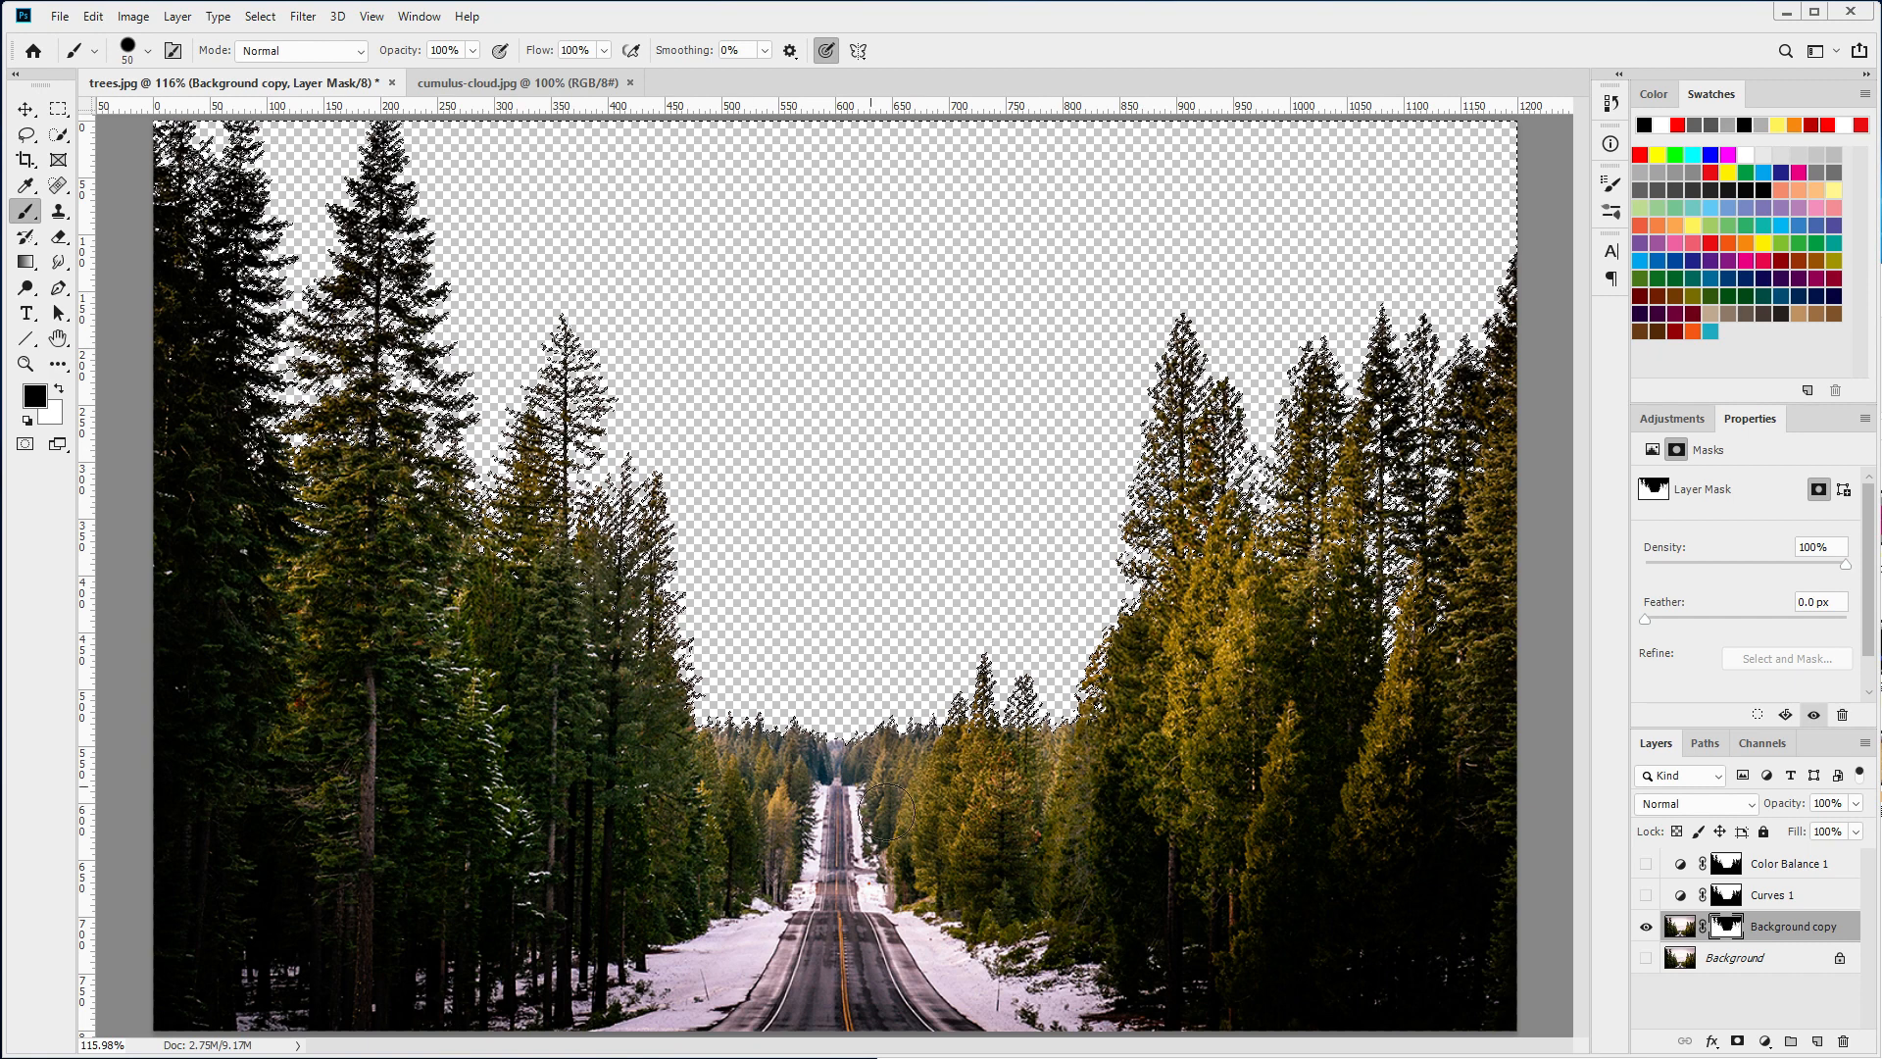
# - Copy all of cumulus-cloud.jpg, paste it directly above the Background layer in trees.jpg, and move it to about X -2 px, Y -4 px
pyautogui.click(1735, 957)
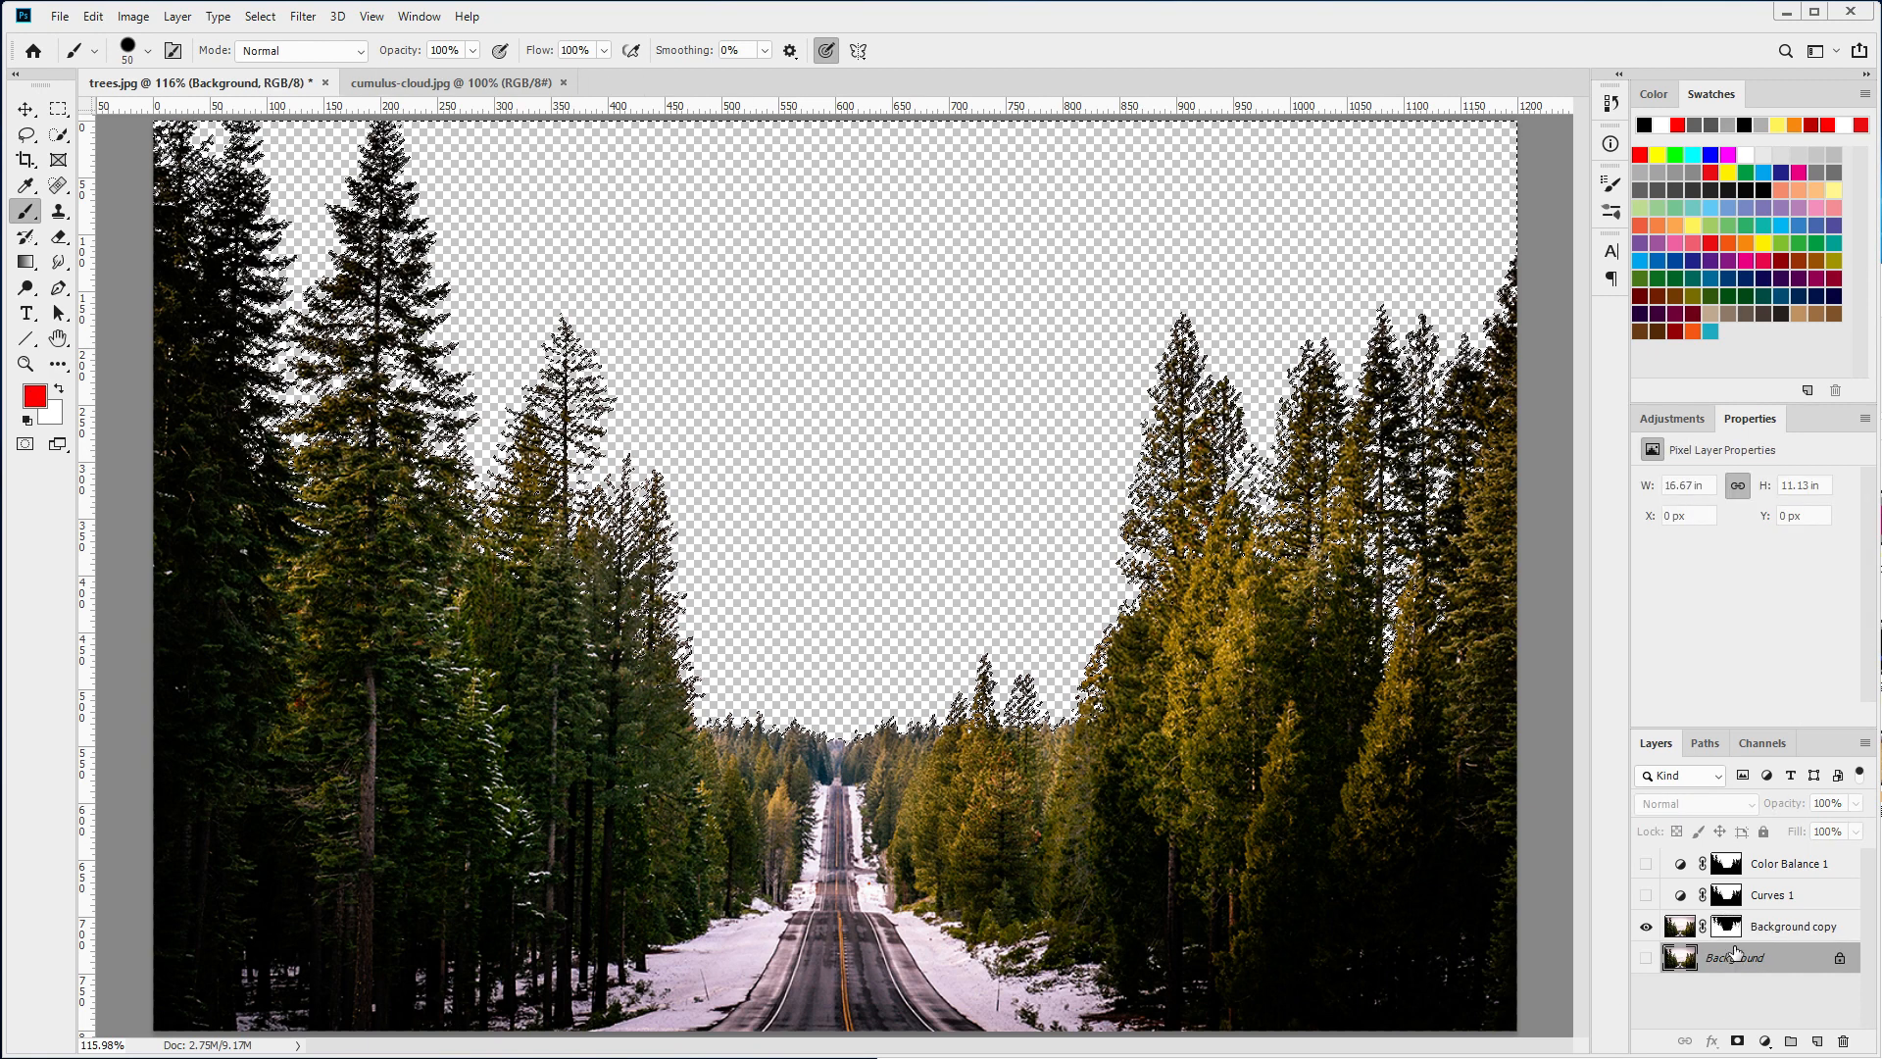
pyautogui.click(485, 87)
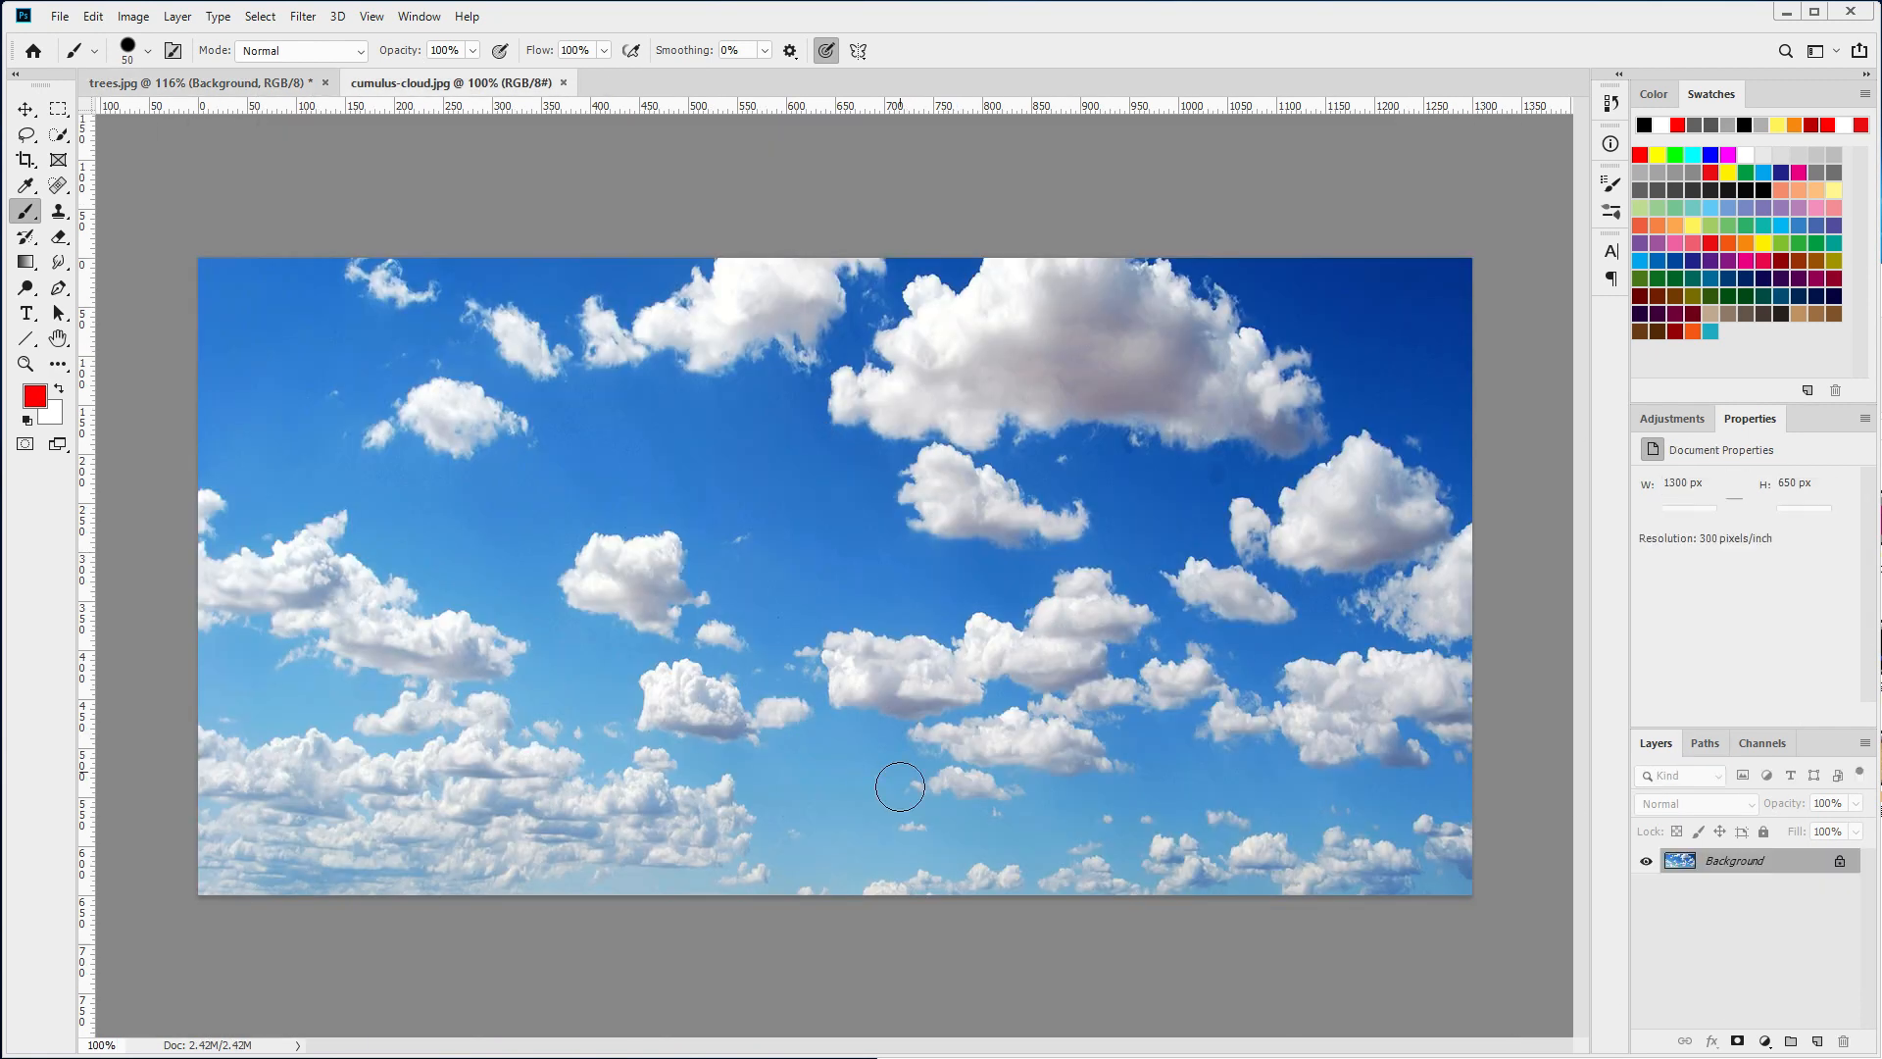
pyautogui.hotkey('ctrl', 'a')
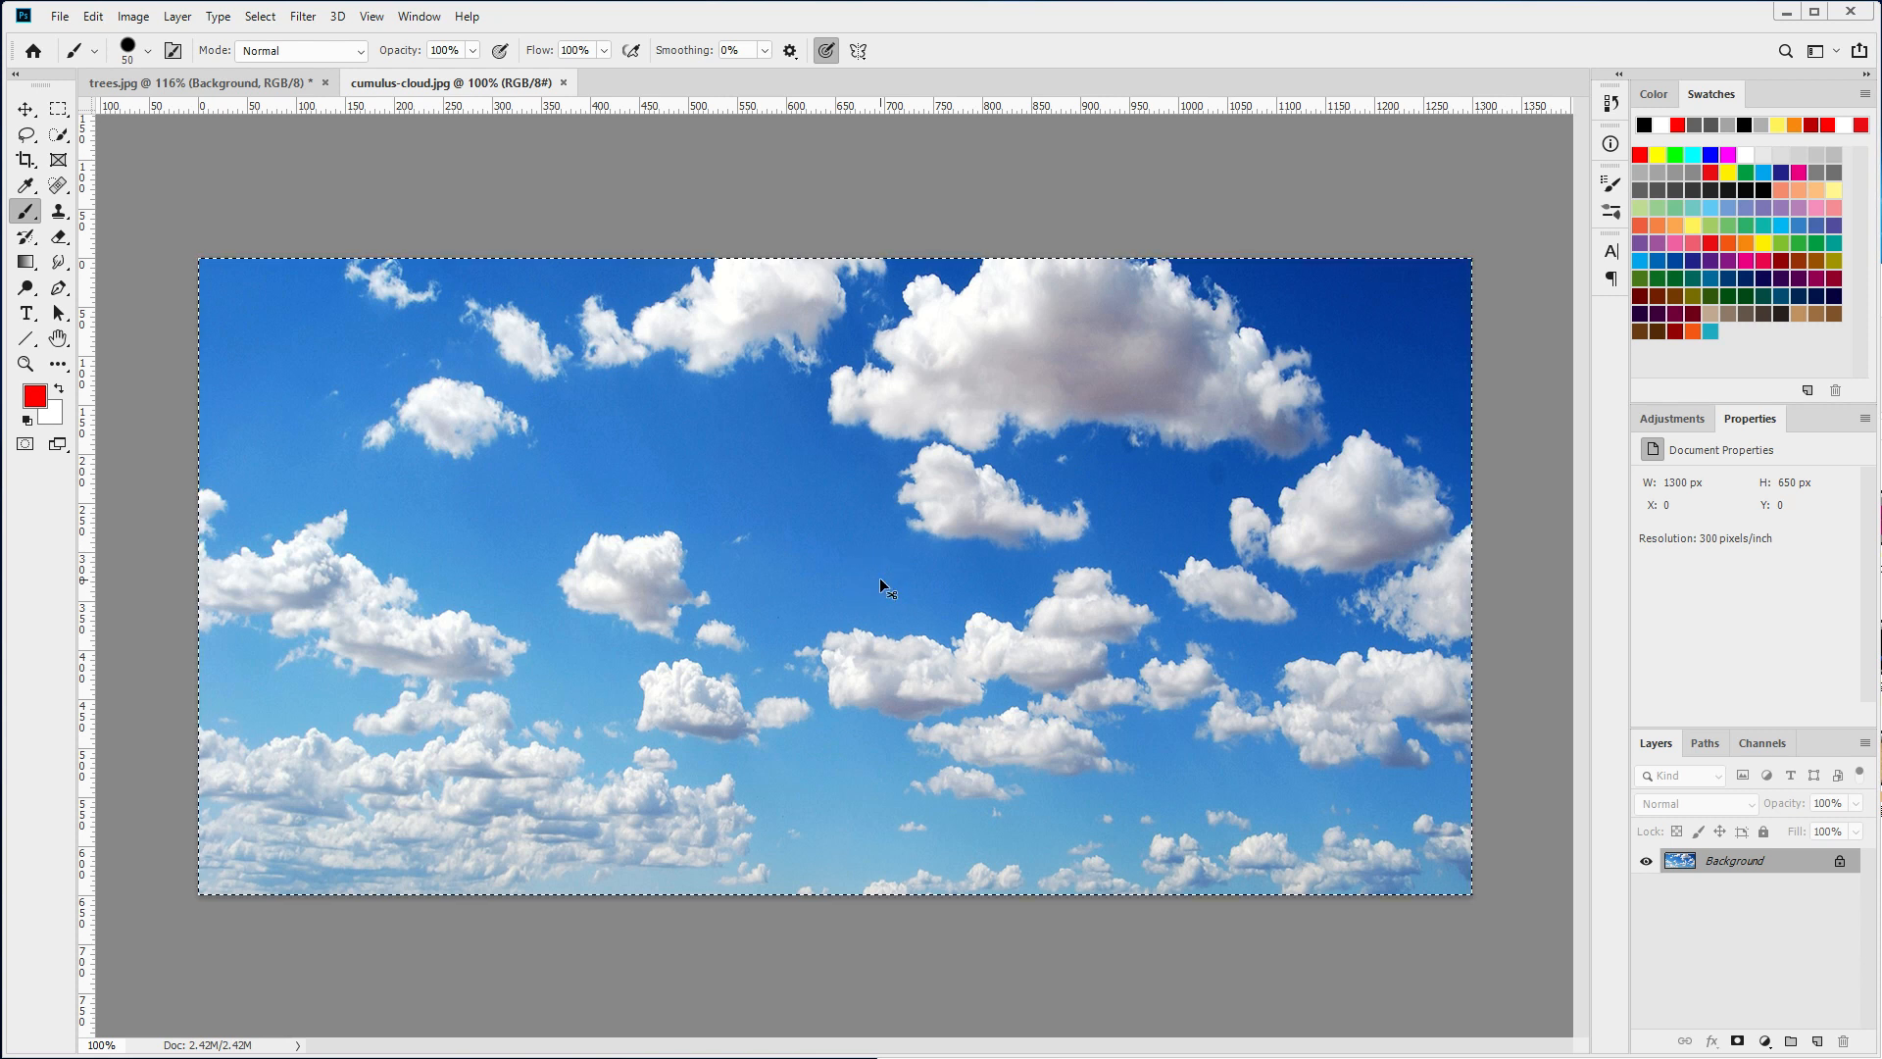
pyautogui.click(228, 84)
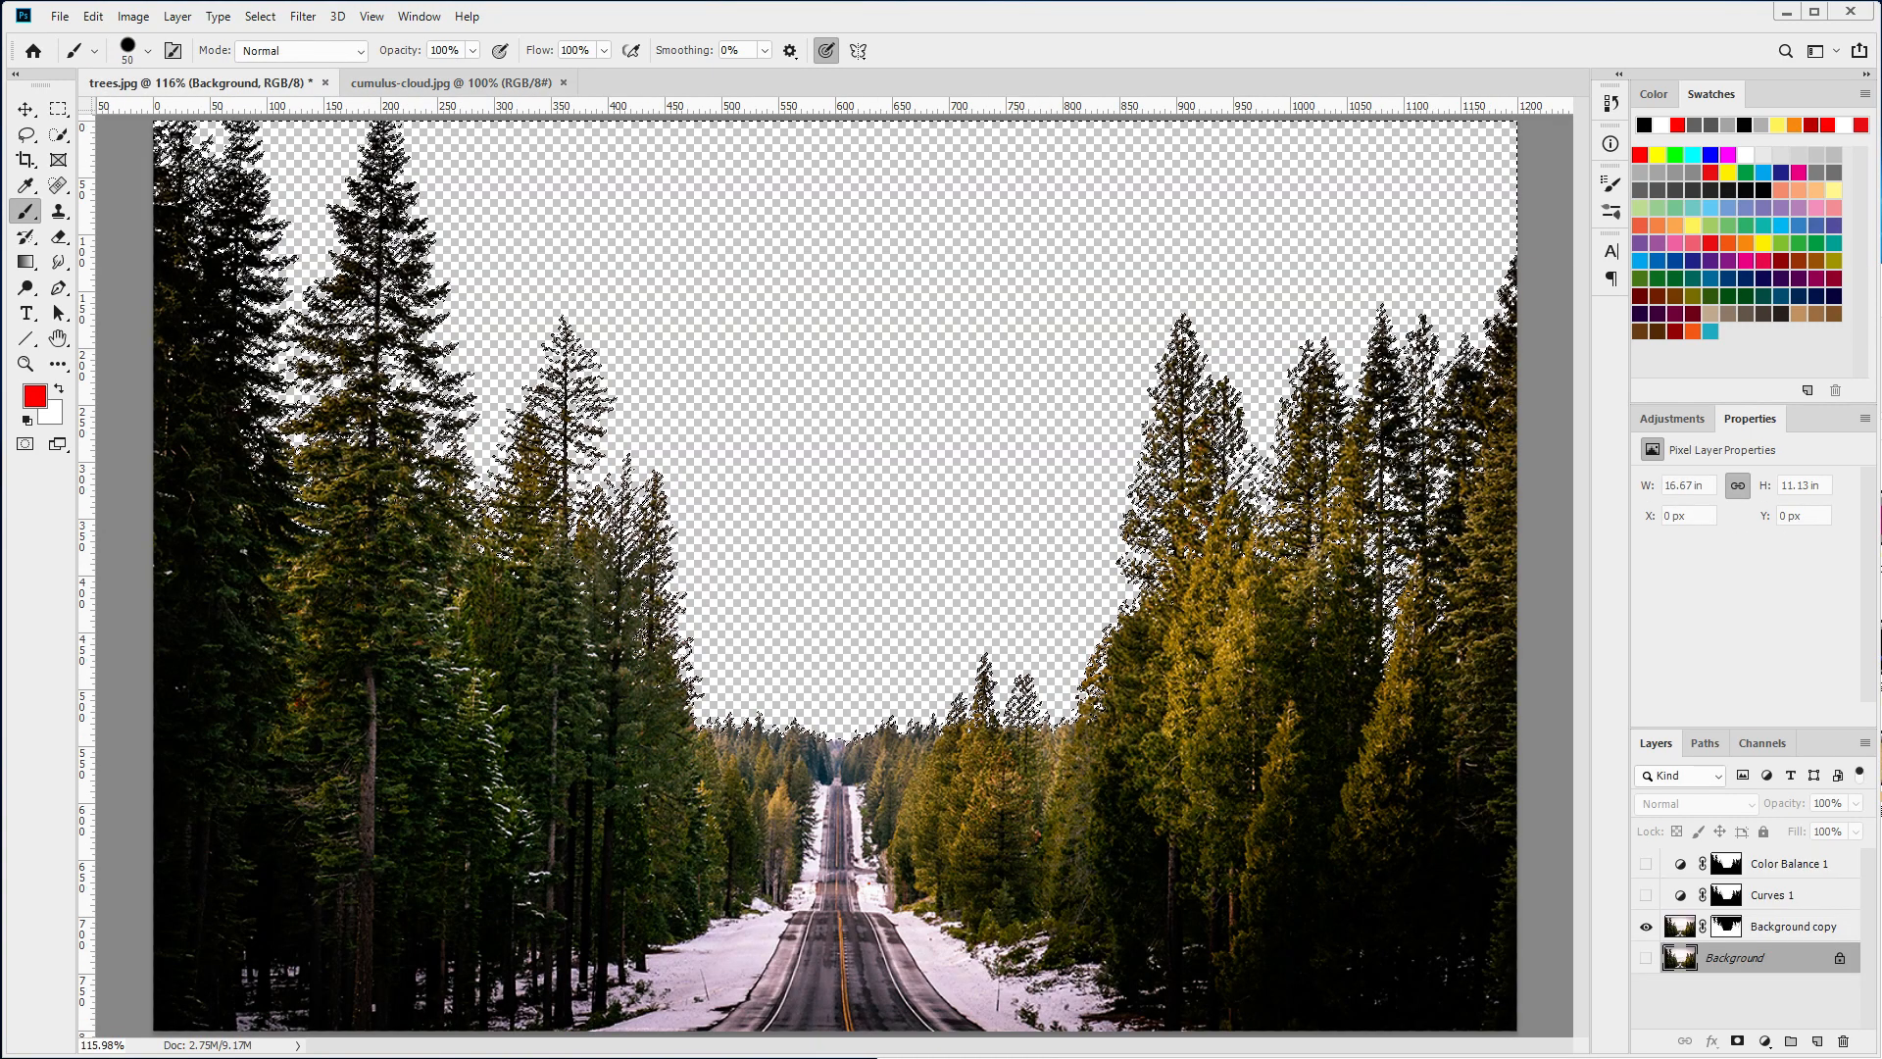
pyautogui.hotkey('ctrl', 'v')
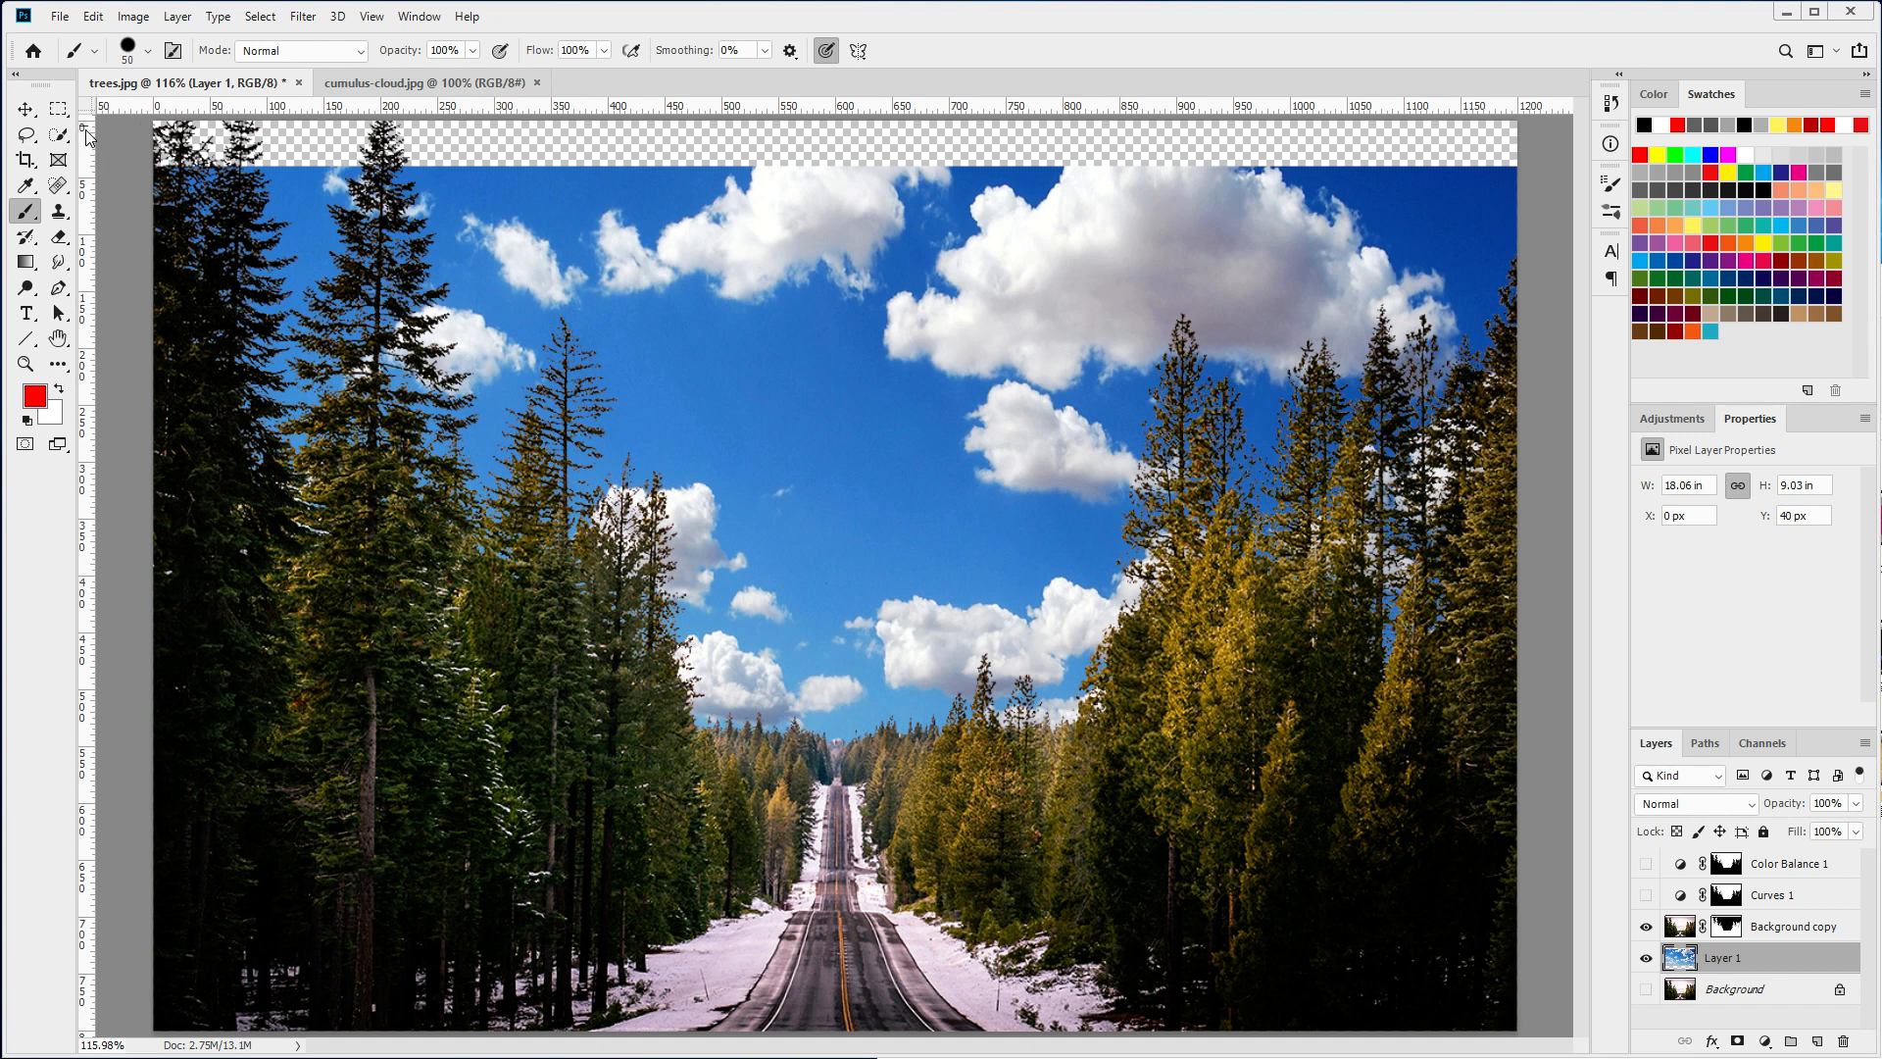
pyautogui.click(26, 108)
pyautogui.moveTo(787, 458); pyautogui.dragTo(785, 424)
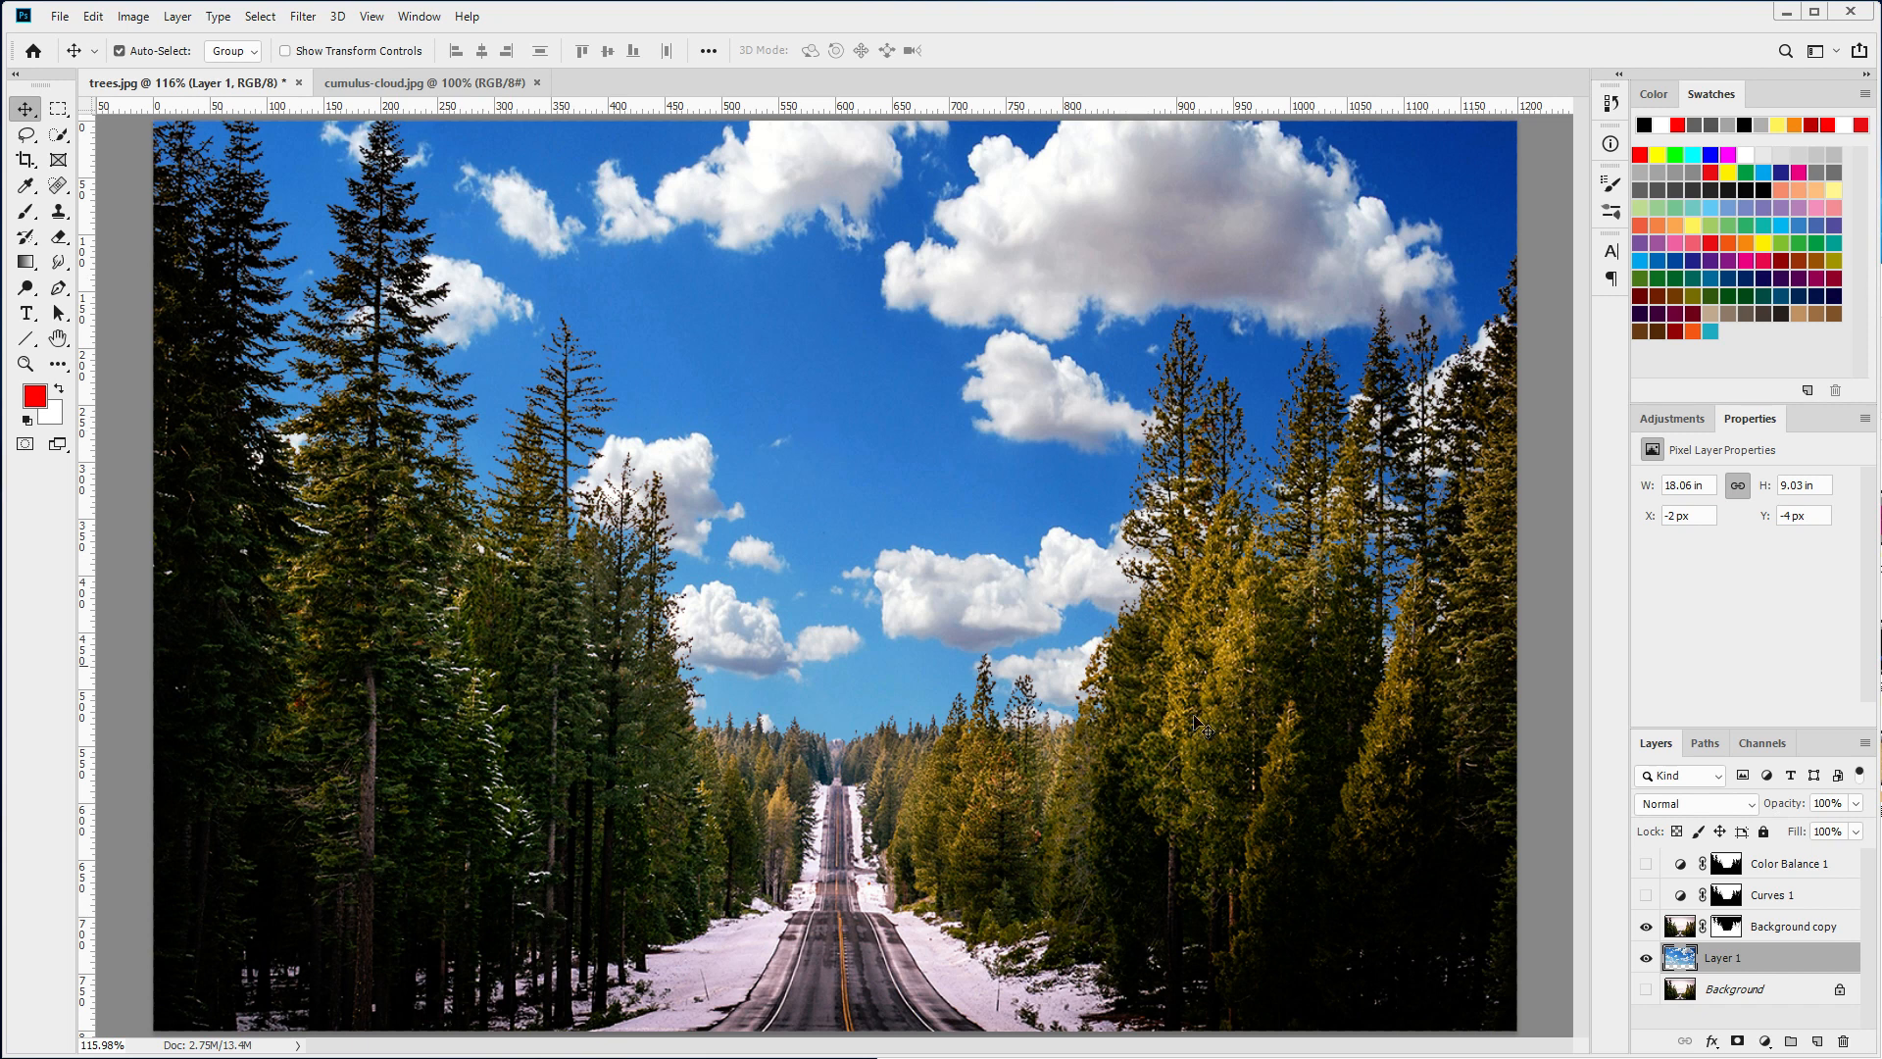
# - Preview the new sky with the Curves and Color Balance adjustments shown, and hide both again
pyautogui.click(1647, 895)
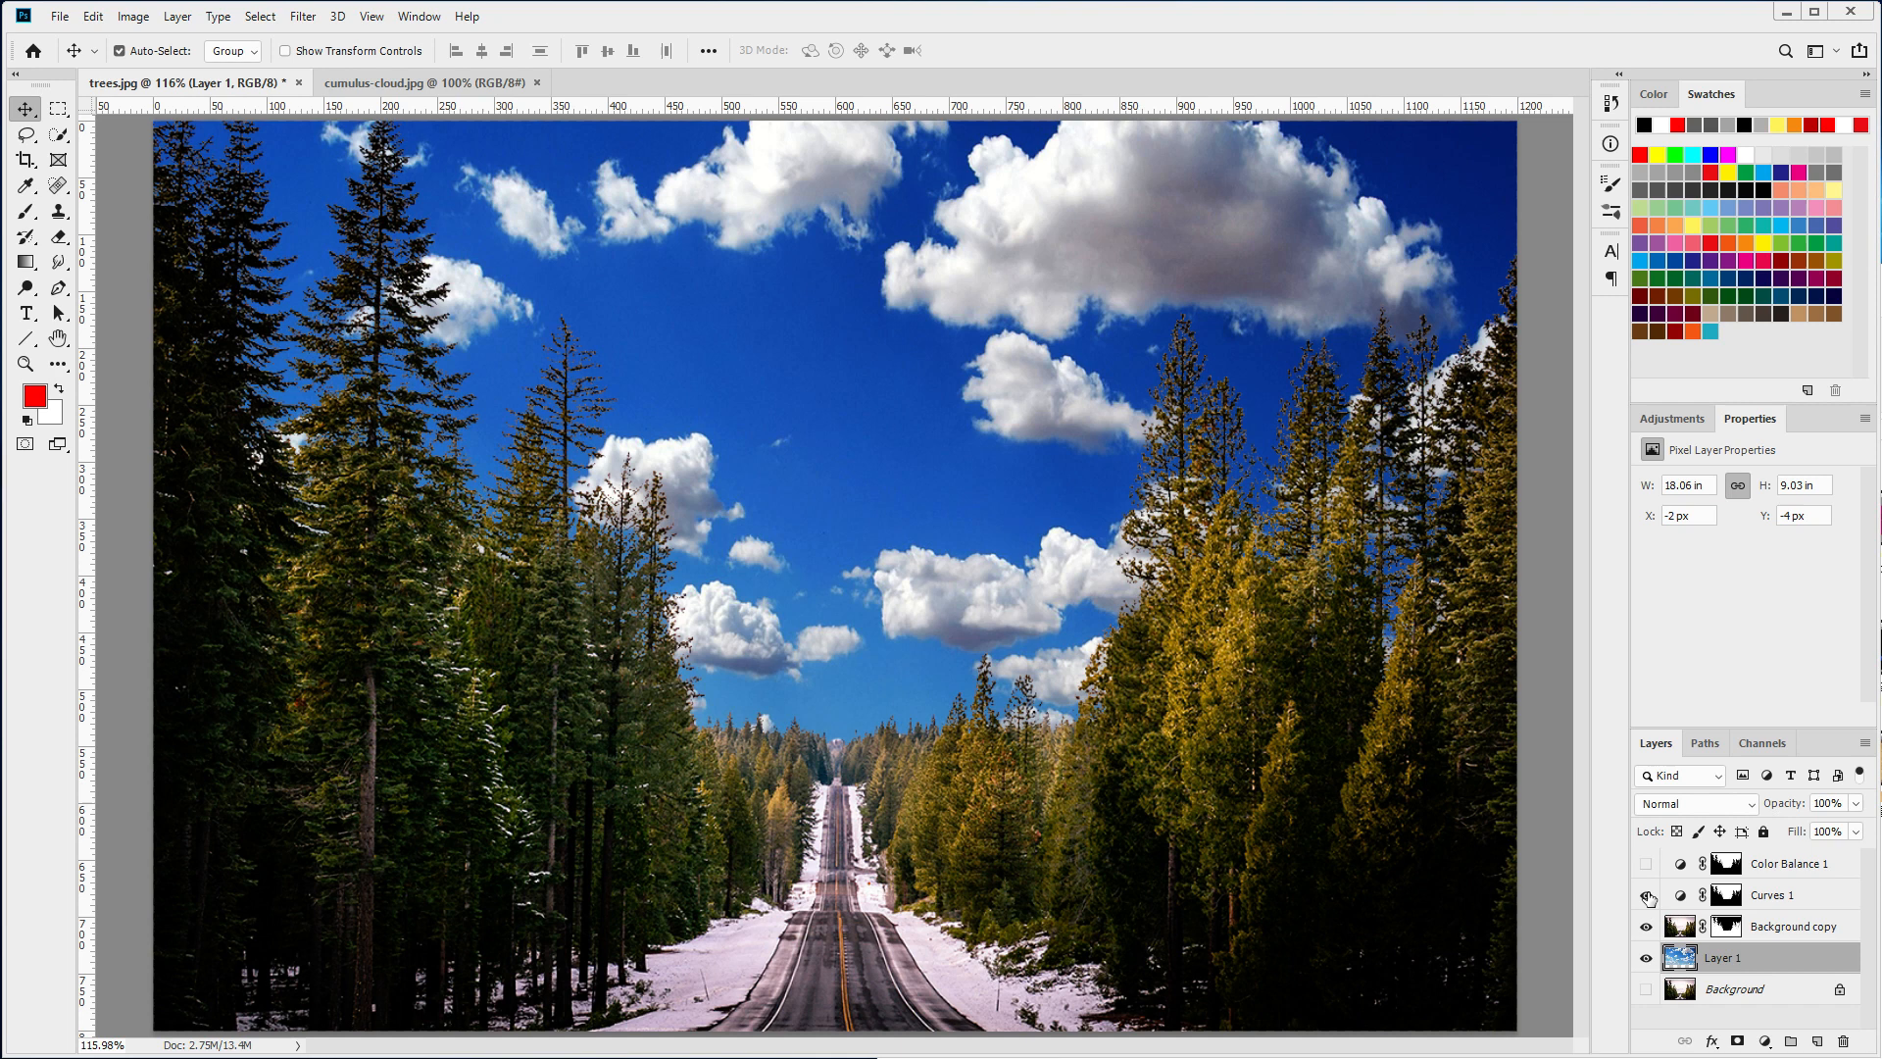
pyautogui.click(1643, 863)
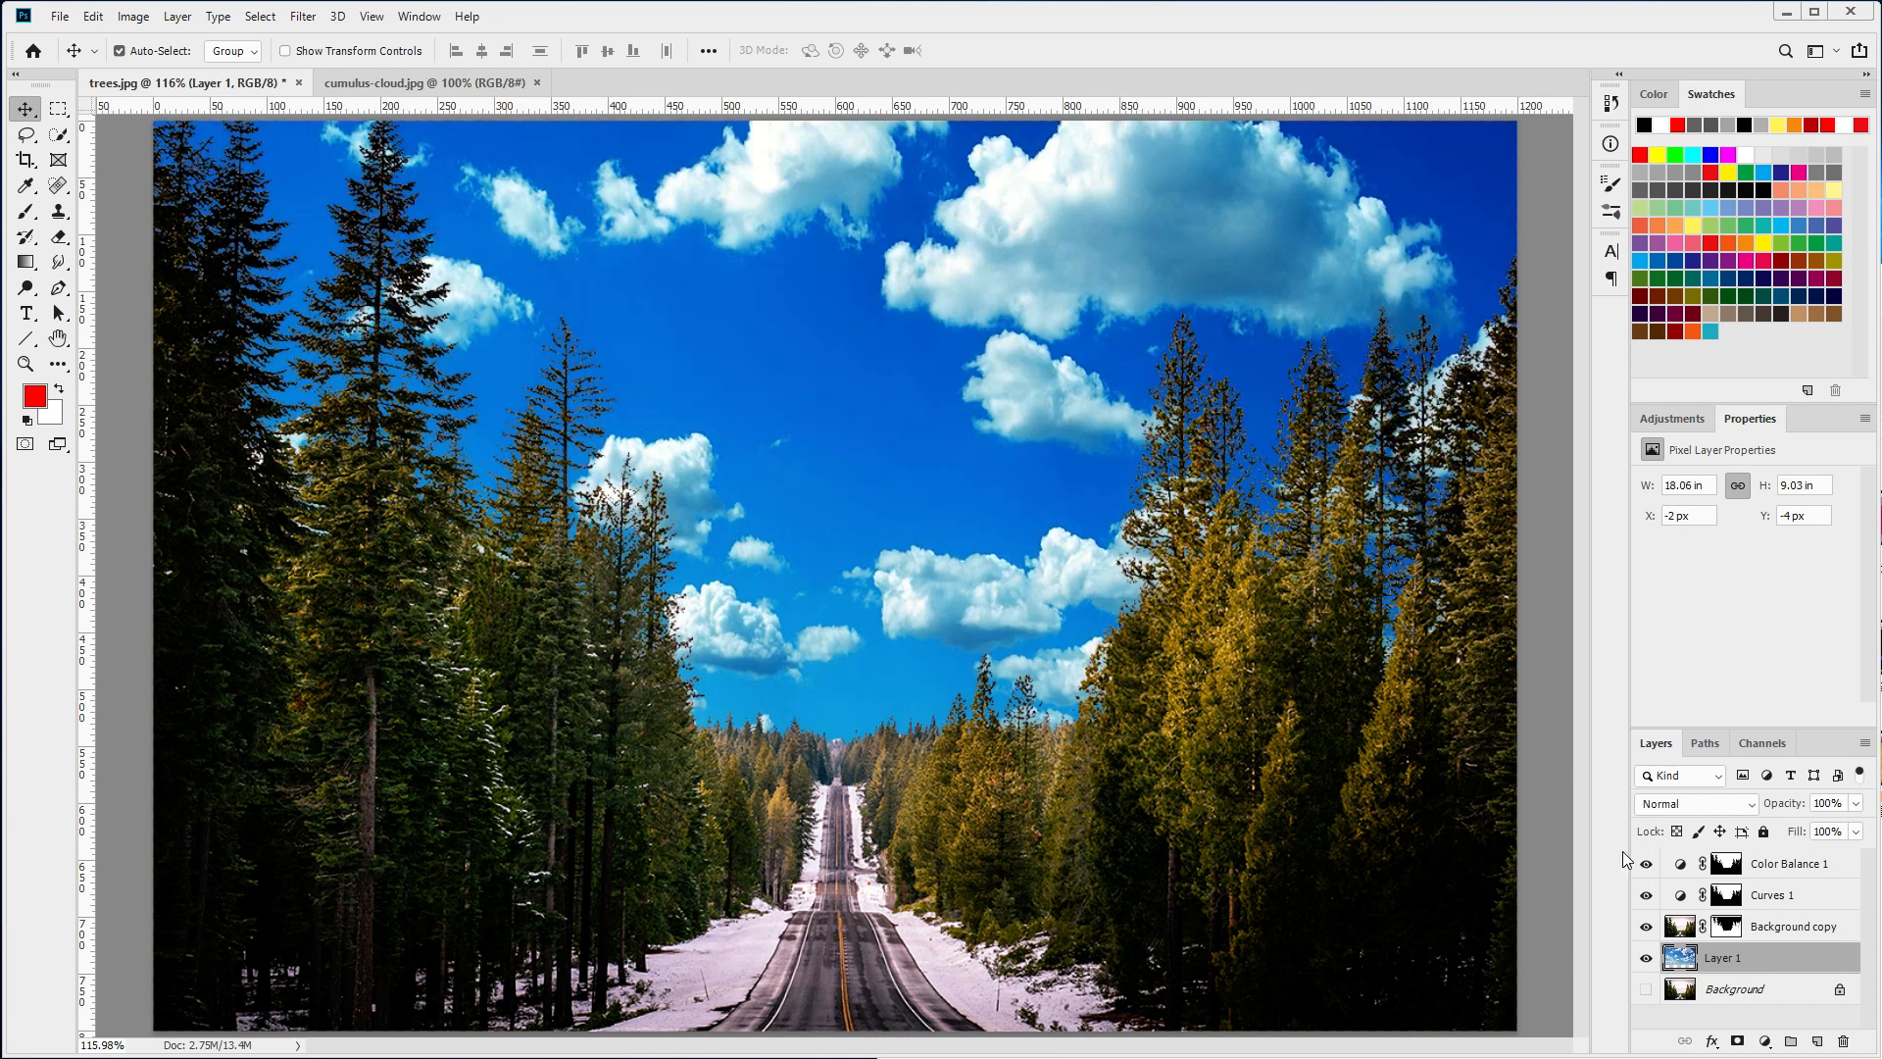
pyautogui.click(1646, 864)
pyautogui.click(1646, 894)
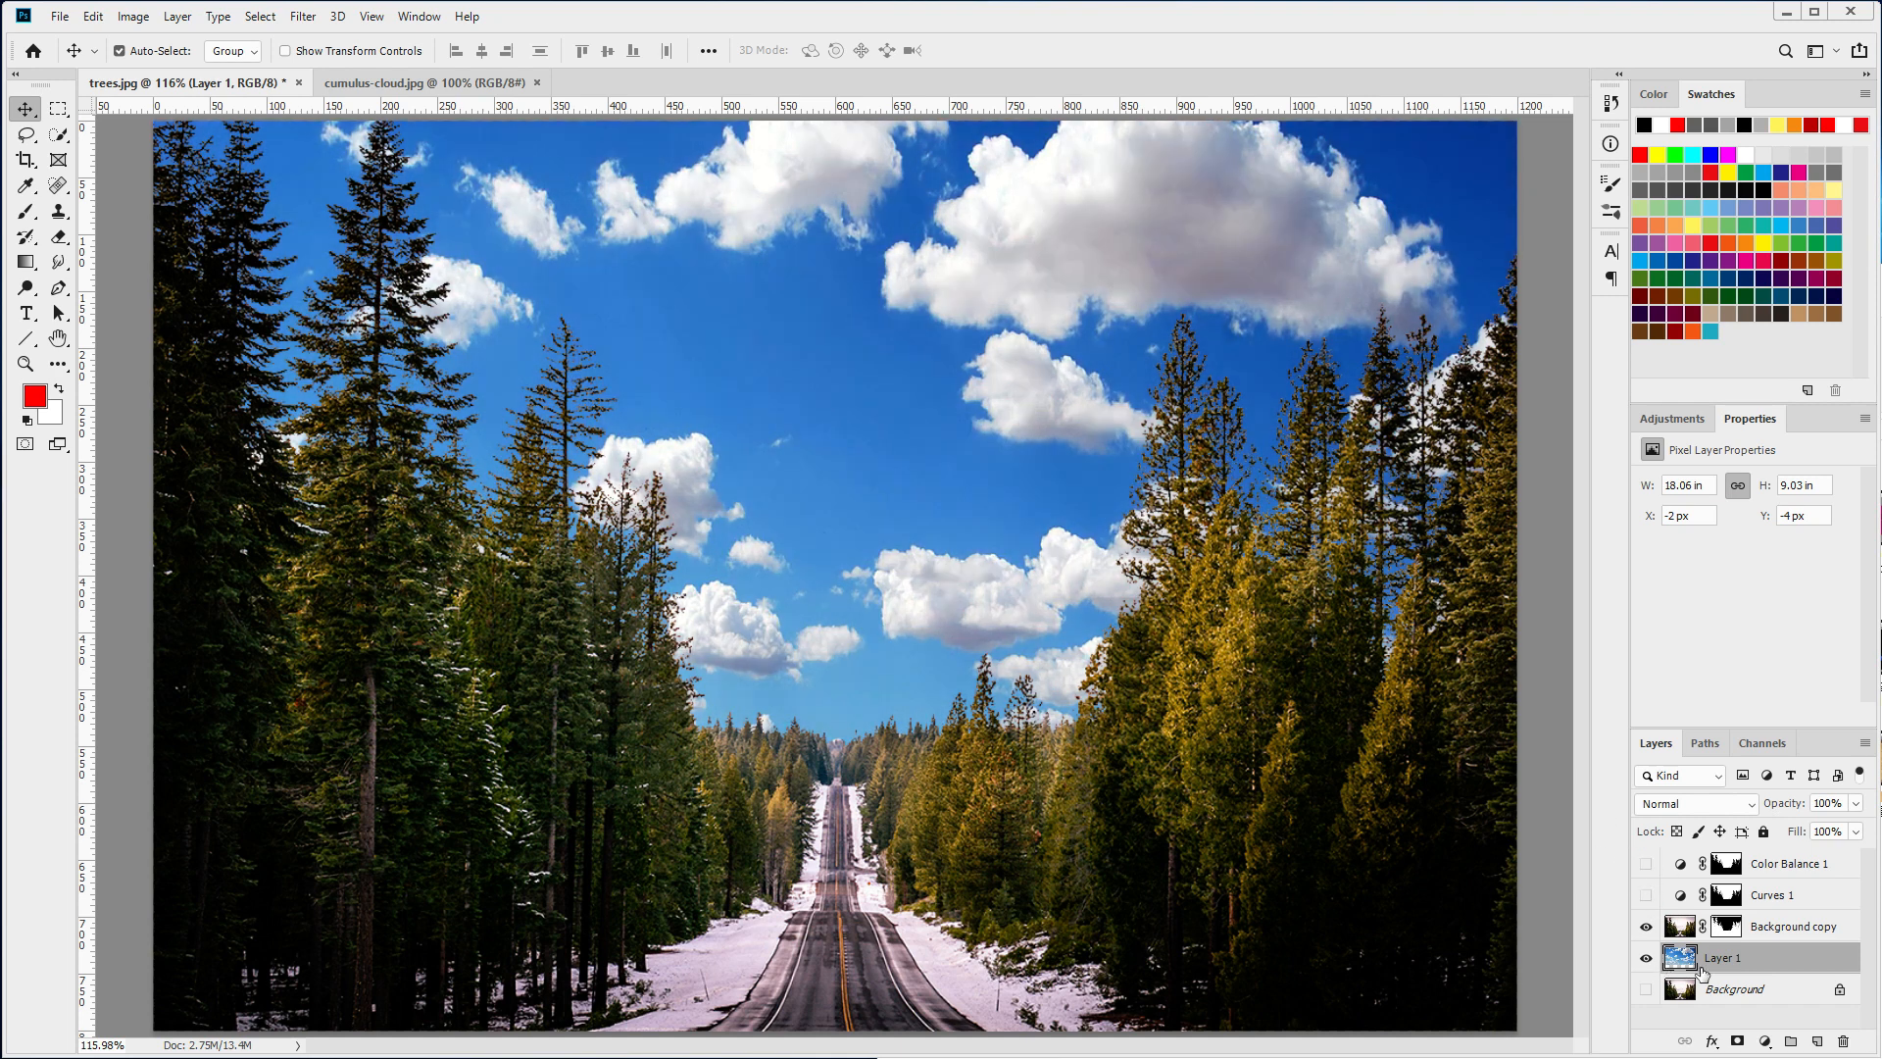